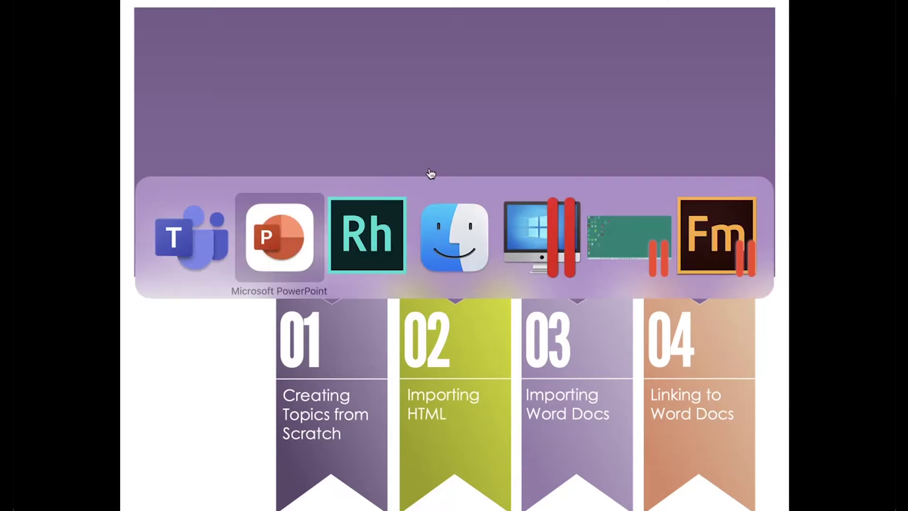
key(super+Tab)
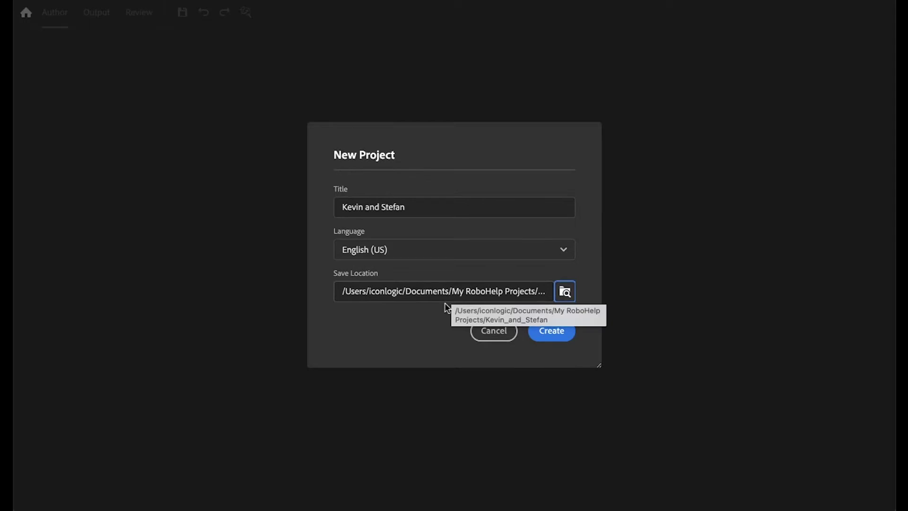
- Create the new RoboHelp project, keeping the default title, language and save location
click(561, 342)
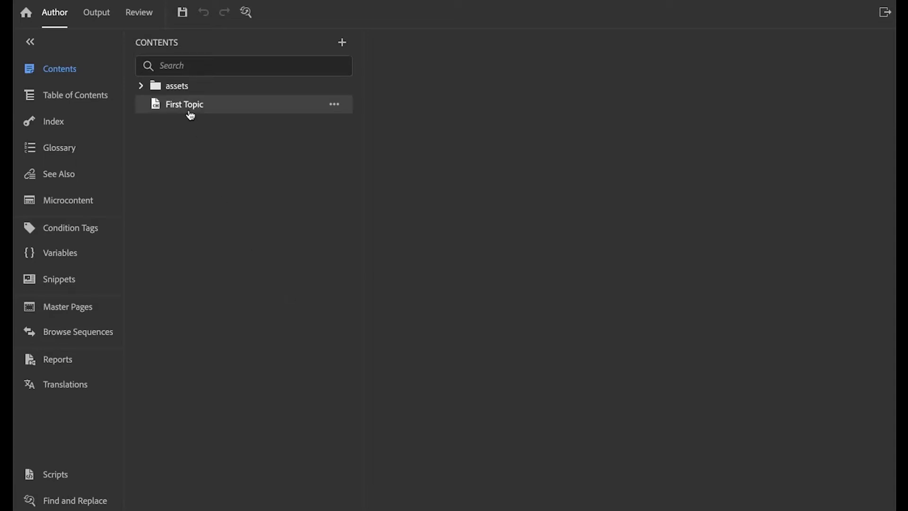
mouse_move(191, 116)
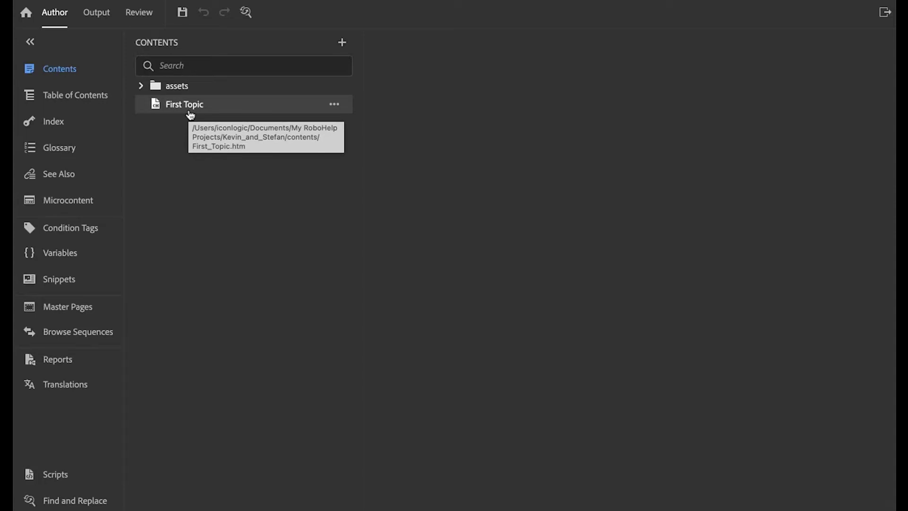
double_click(190, 104)
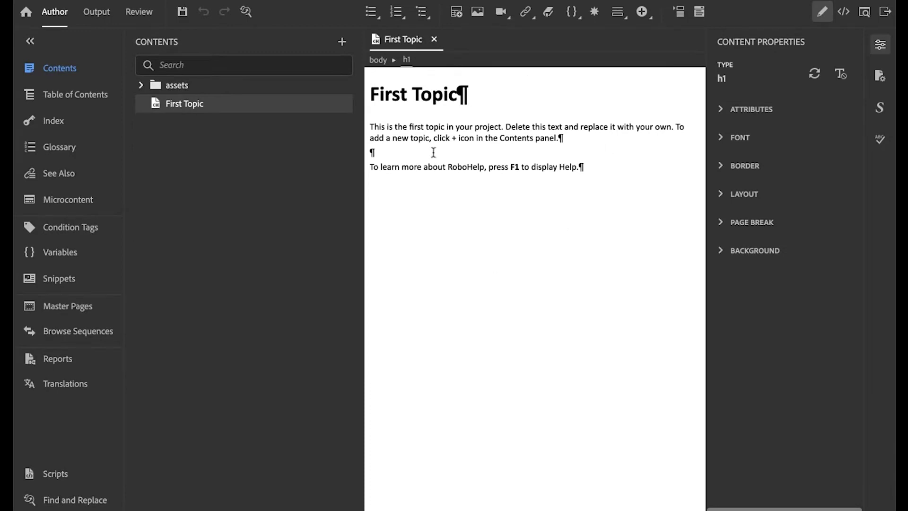
- Retitle First Topic 'Welcome to Our World' with body 'This topic is all about us, us, and only us.'
drag(456, 94, 367, 94)
text(Welcome)
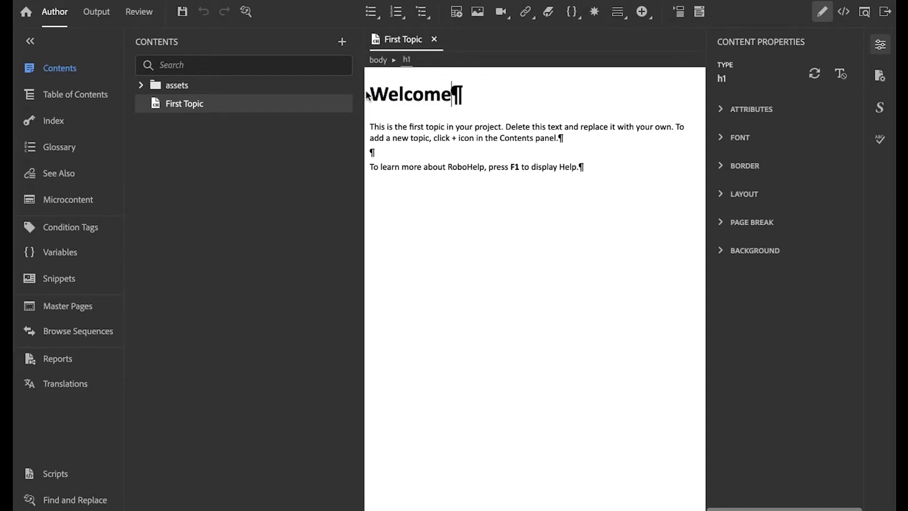
text( to Our Wor)
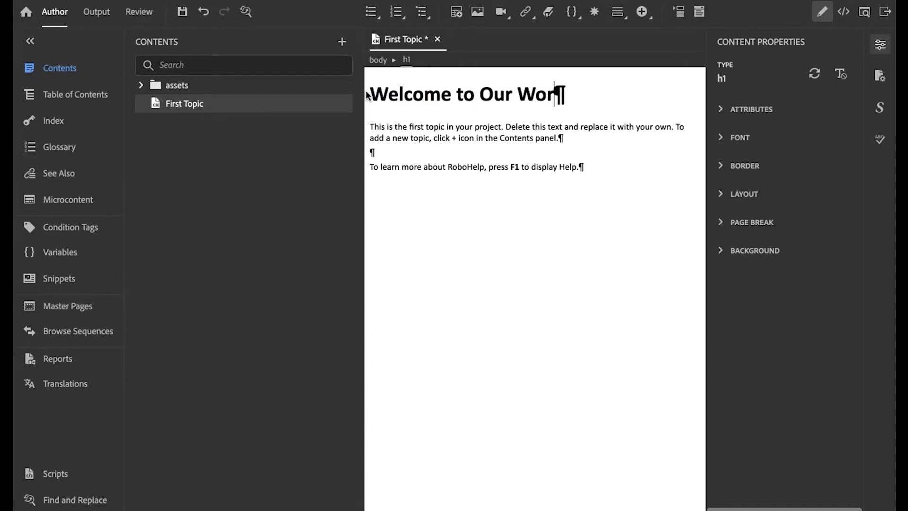
text(ld)
drag(369, 126, 593, 166)
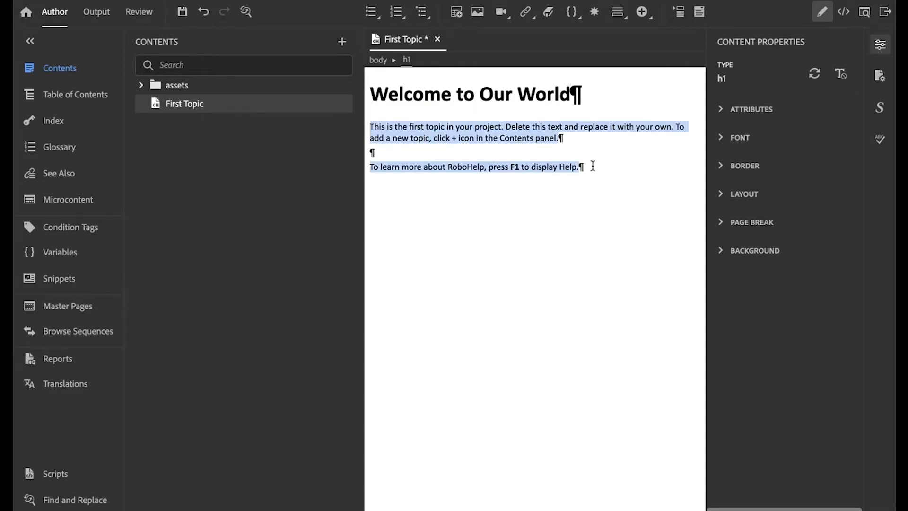
text(This top)
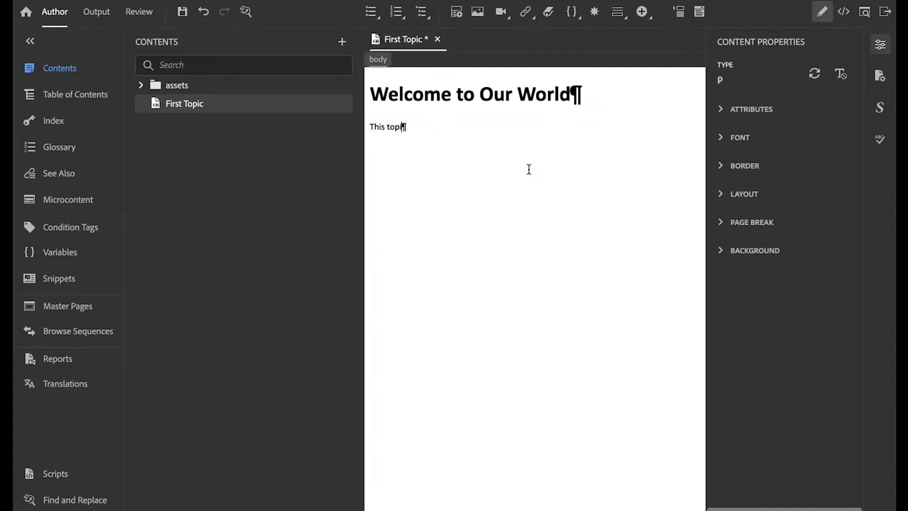
text(ic is all about us, us, and)
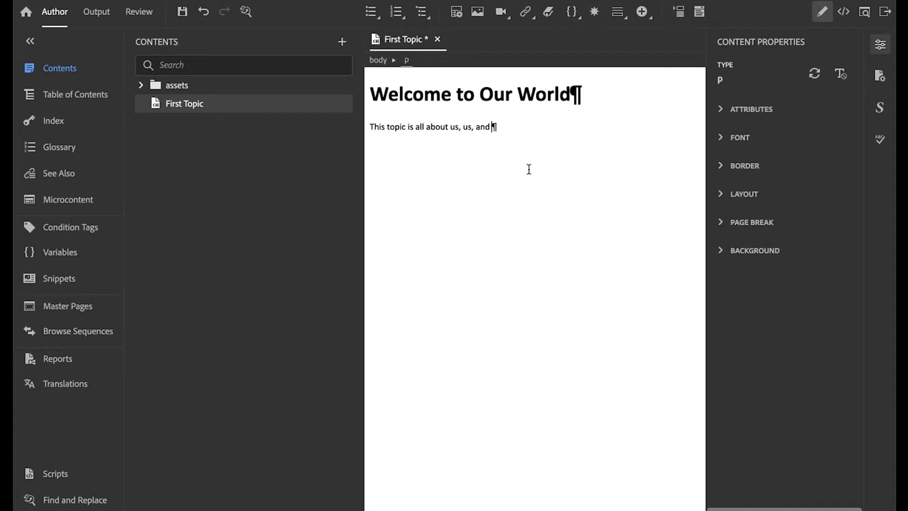
text( only us.)
click(383, 93)
double_click(383, 93)
- Copy 'Welcome' from the heading and set First Topic's Title property to Welcome
right_click(405, 101)
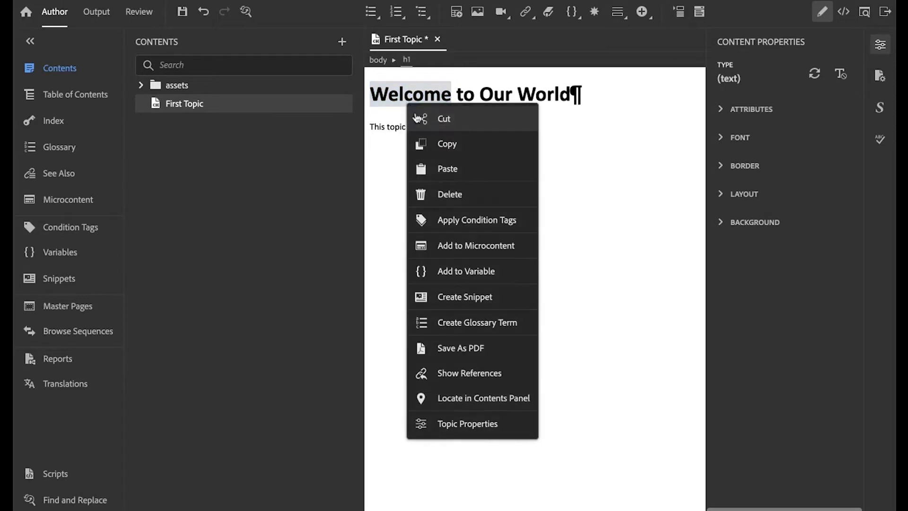
click(427, 143)
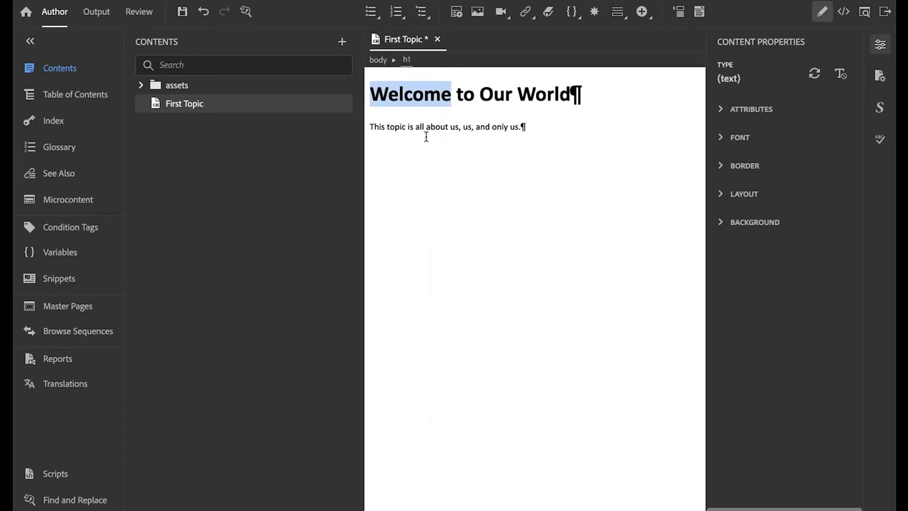
right_click(197, 105)
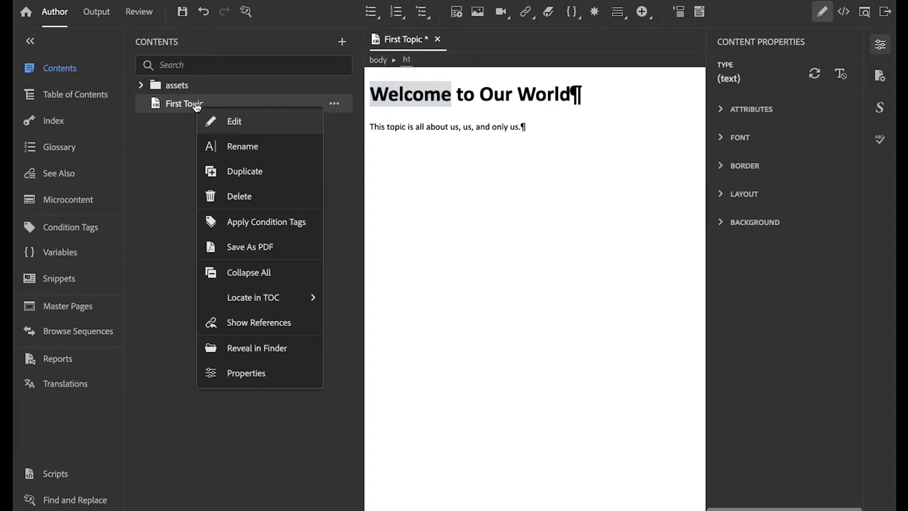
click(258, 372)
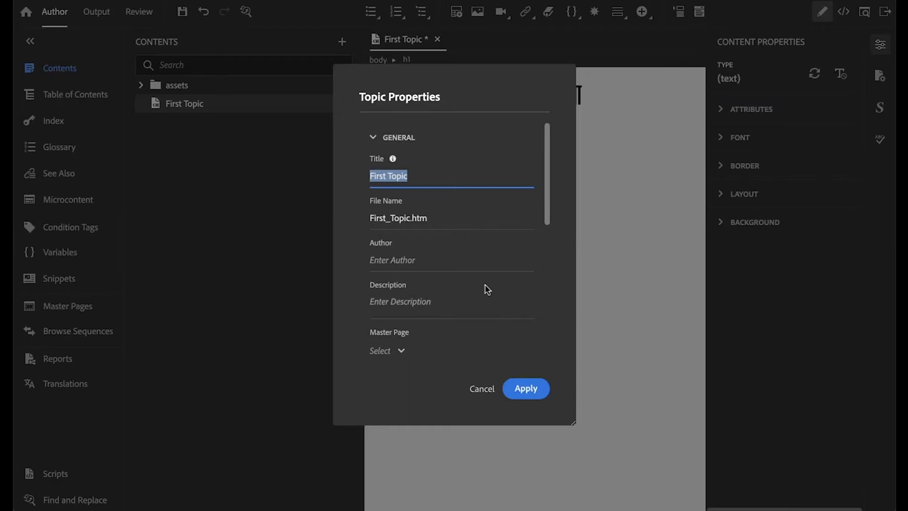
triple_click(547, 204)
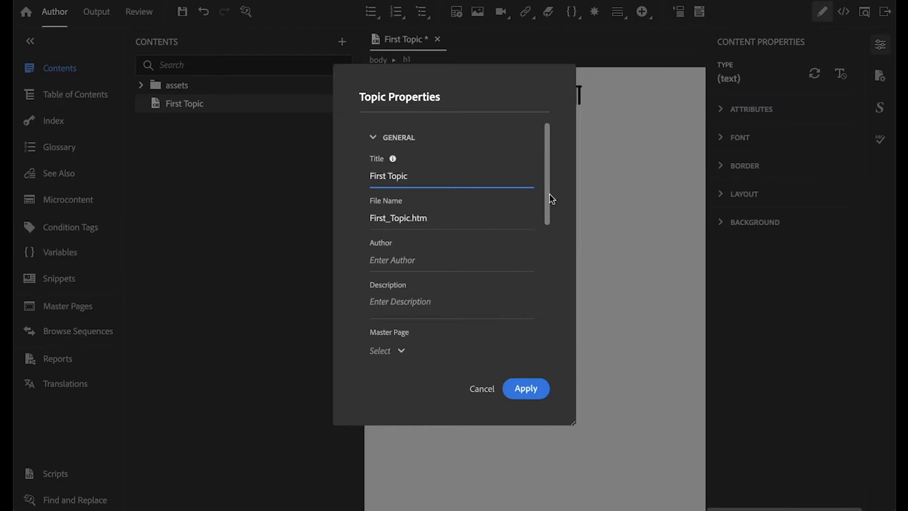
drag(545, 200, 548, 164)
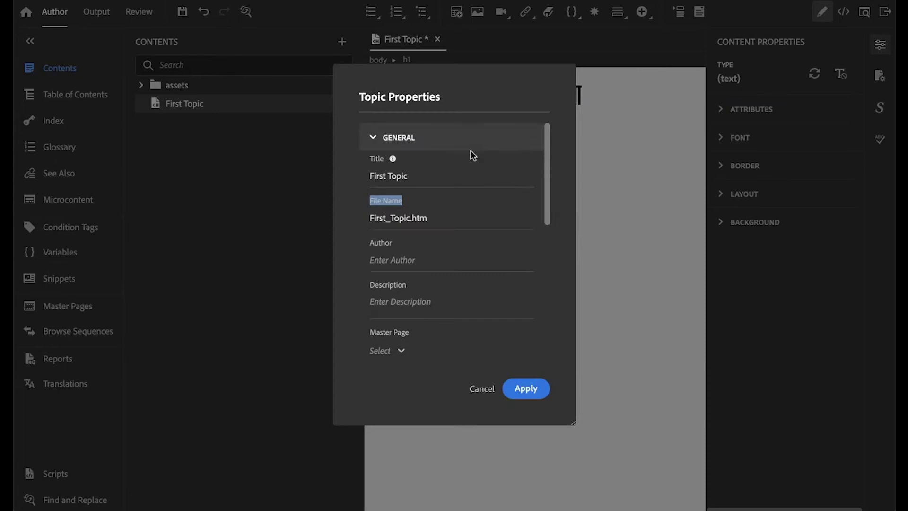
drag(433, 178, 364, 182)
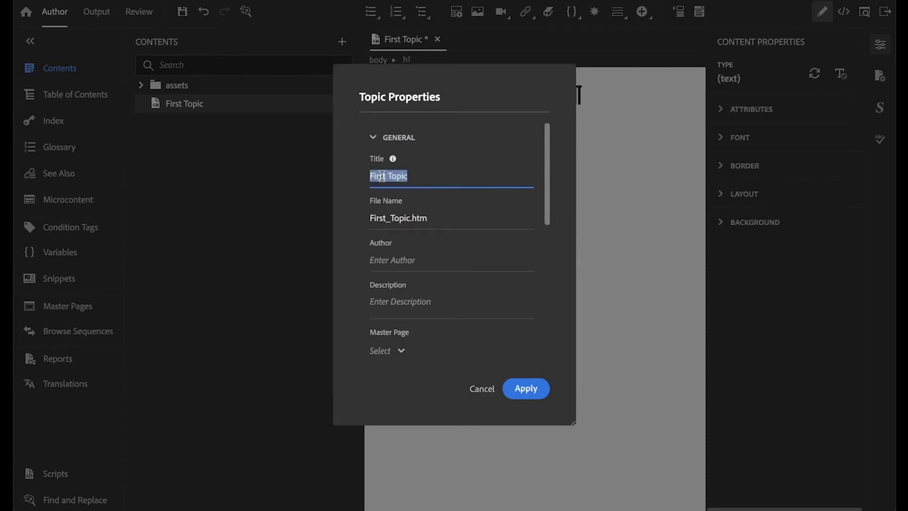
text(Welcome)
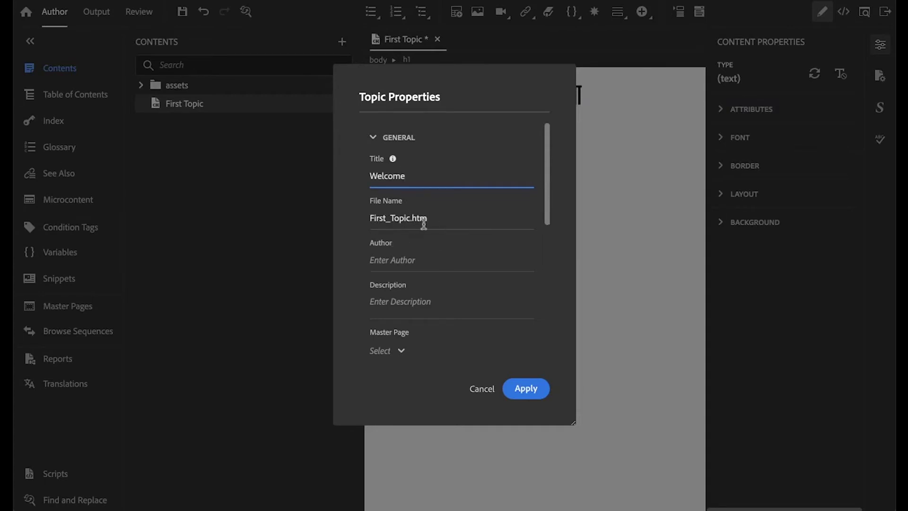
- Replace the file name First_Topic.htm with lowercase 'welcome' and apply the properties
drag(441, 221, 362, 217)
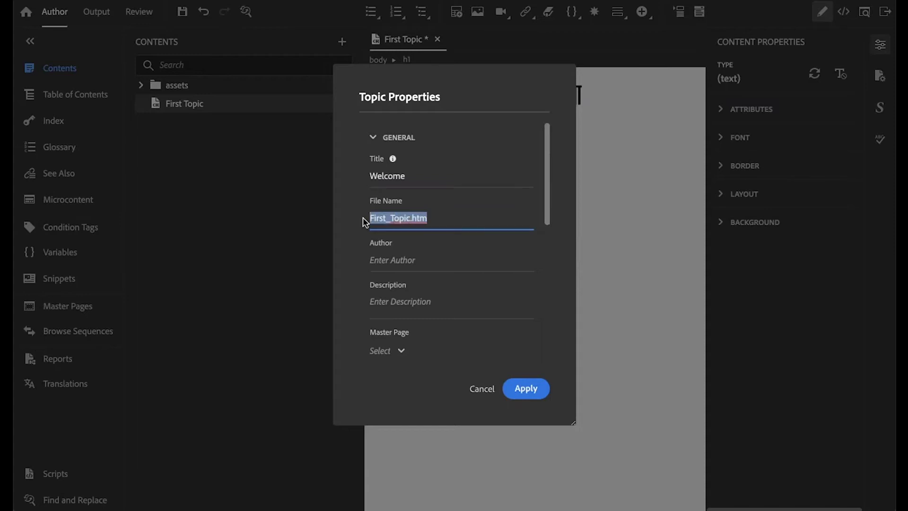
key(ctrl+v)
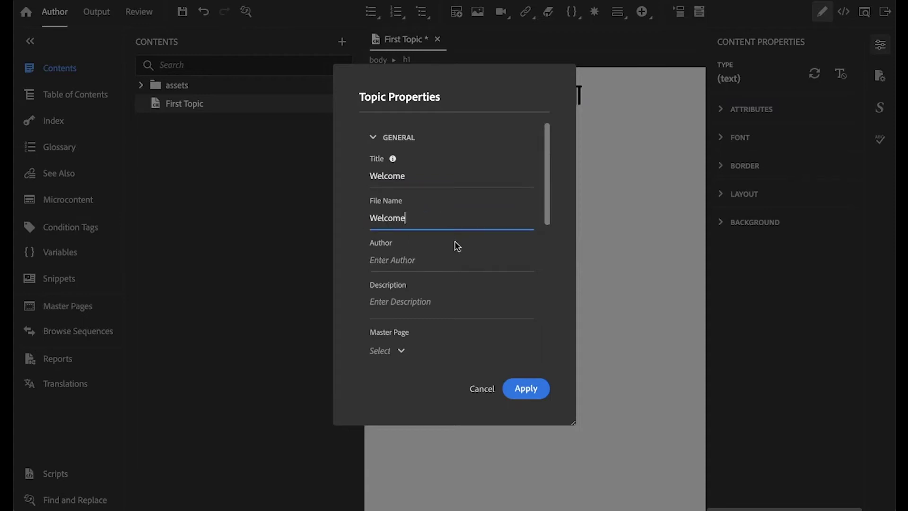
click(377, 224)
key(BackSpace)
text(w)
click(526, 388)
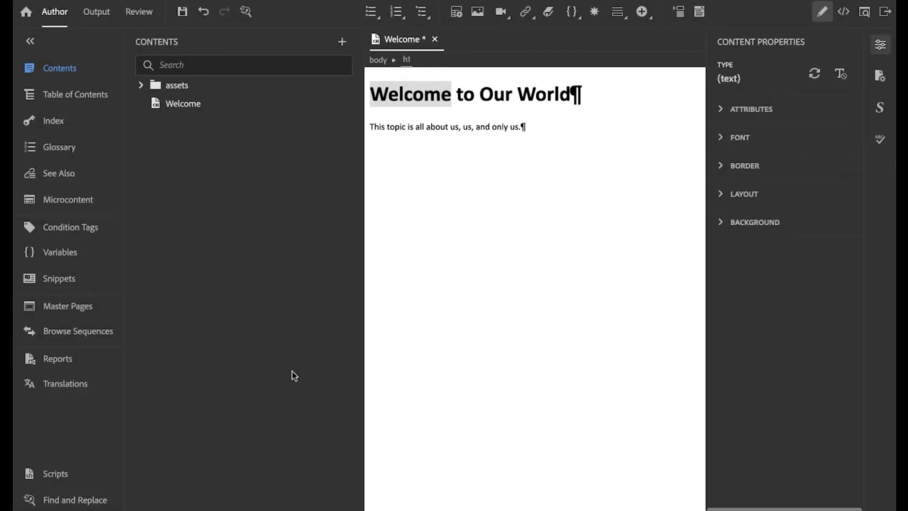
- Open the Welcome topic's properties and close them without changes
right_click(191, 112)
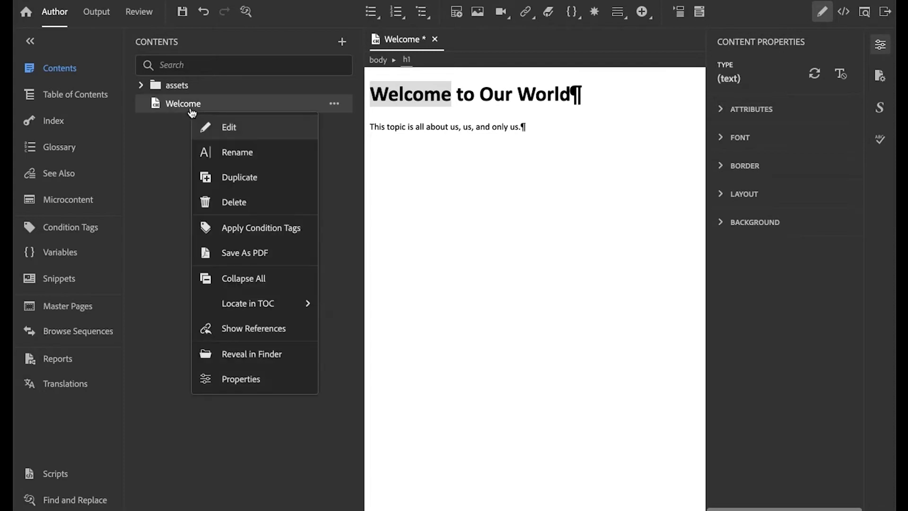
click(253, 379)
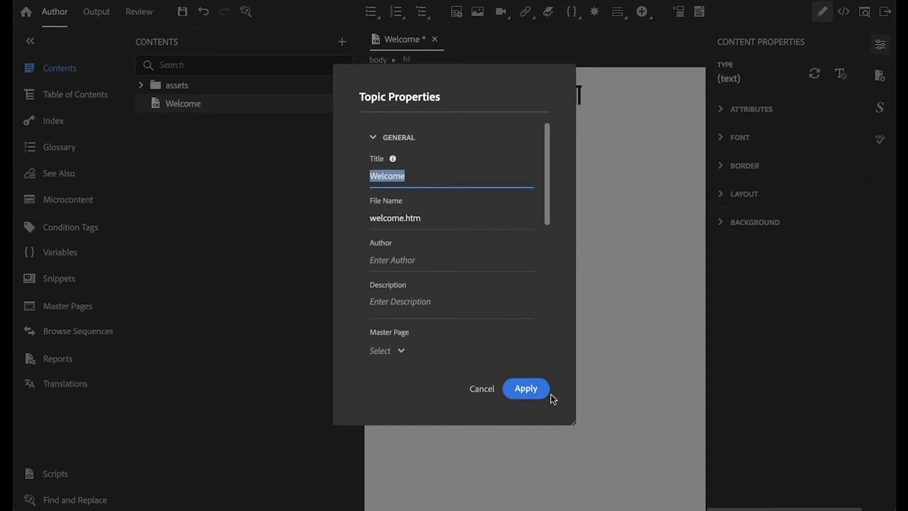
click(482, 390)
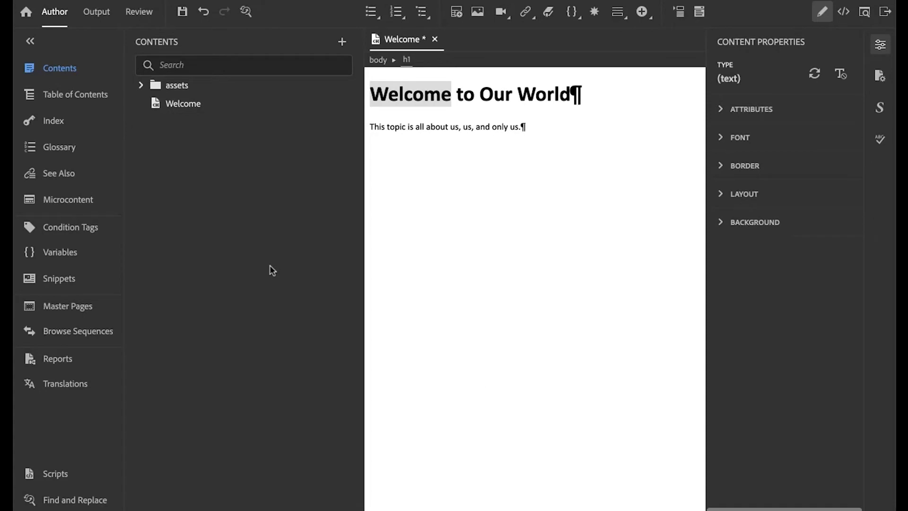
click(542, 129)
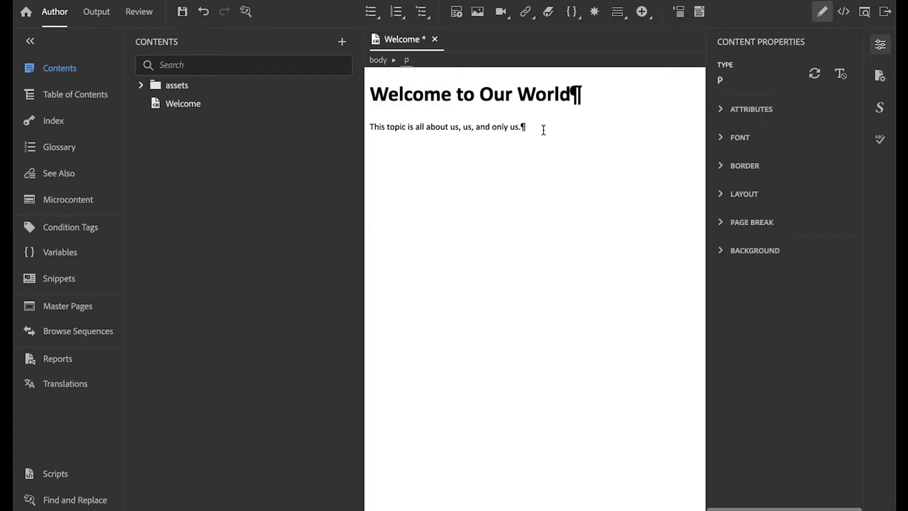
- Set the Welcome topic's language to English (US) and apply it
right_click(181, 112)
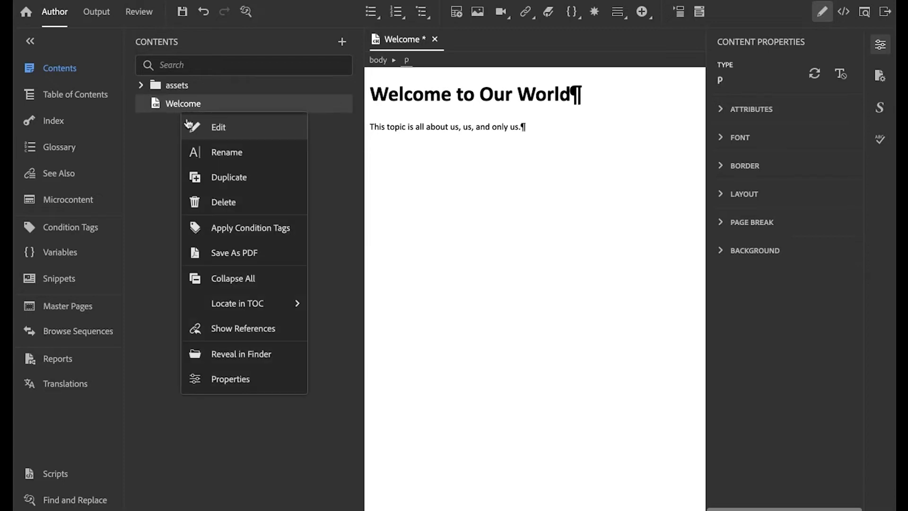
click(222, 378)
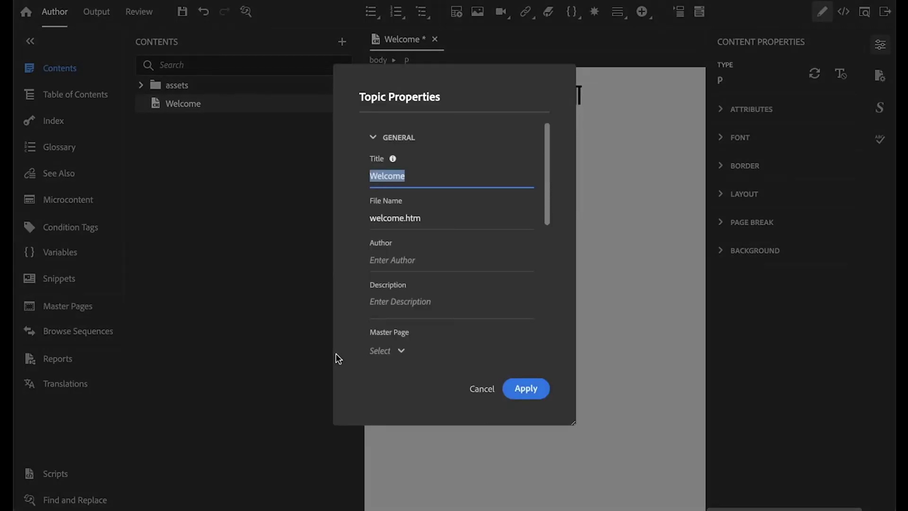
drag(548, 197, 553, 278)
click(397, 211)
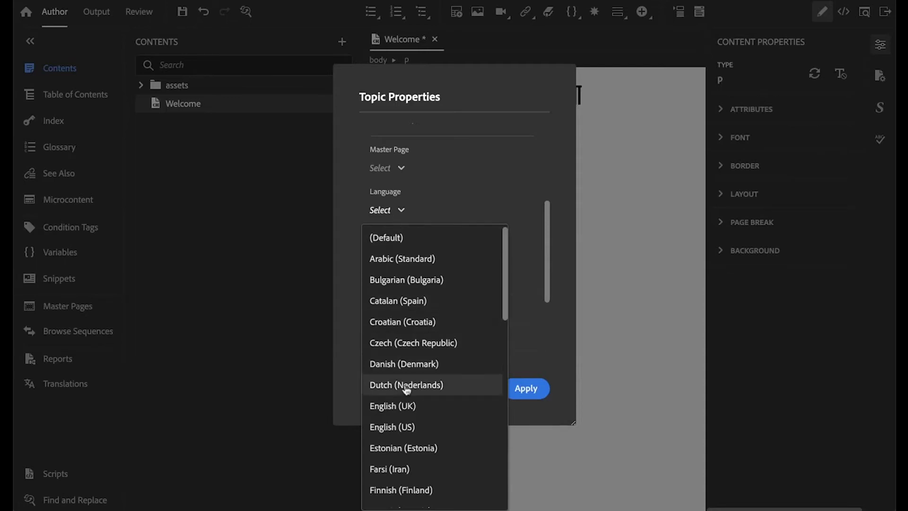
click(412, 428)
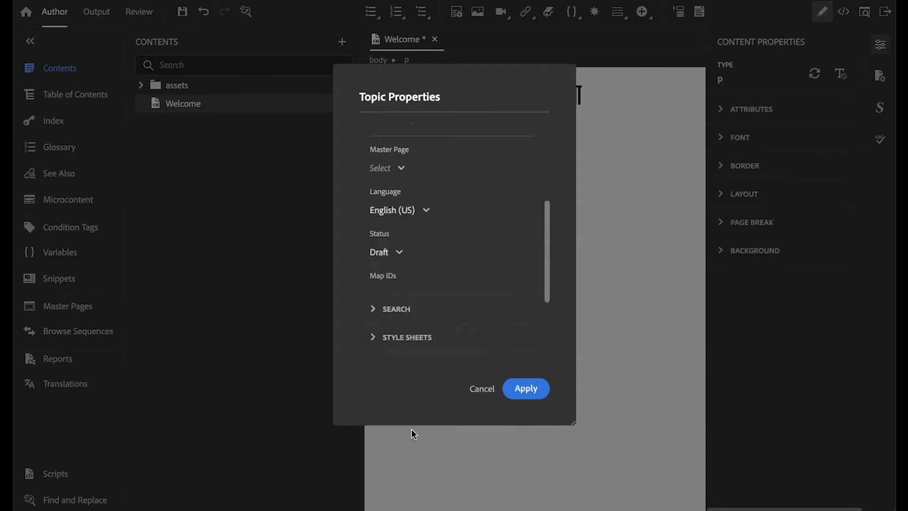
click(527, 389)
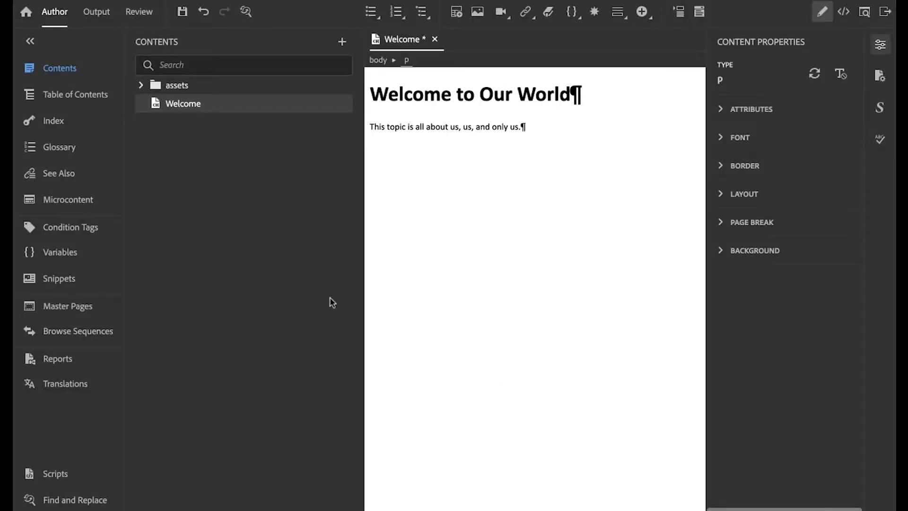
- Reopen the Welcome topic's properties to verify them, then cancel
right_click(178, 104)
click(222, 373)
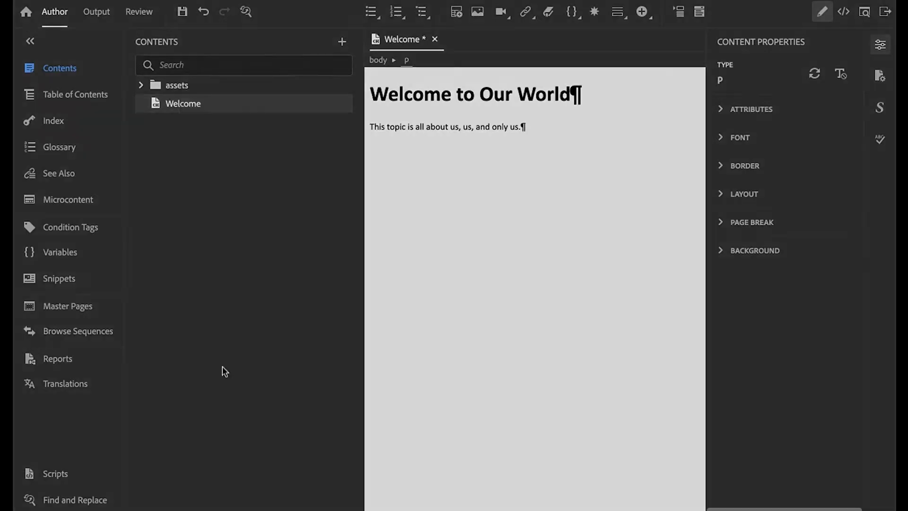
drag(546, 200, 513, 257)
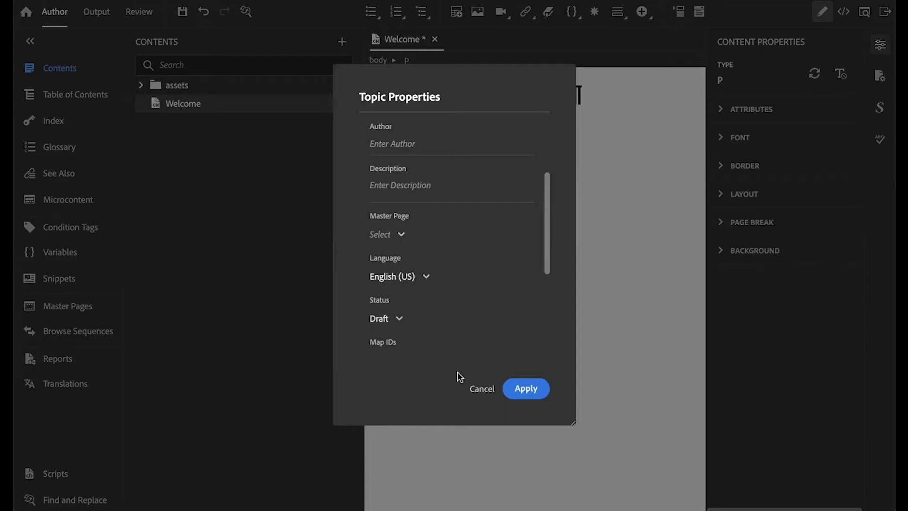
click(470, 389)
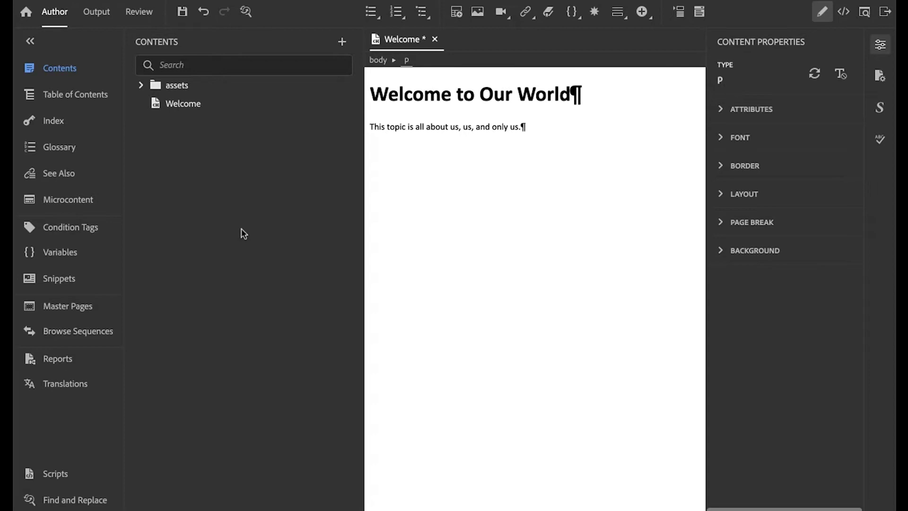
- Add a new topic titled 'Our Adventure' (Our_Adventure.htm), replacing the first-typed 'Our Journey'
click(342, 43)
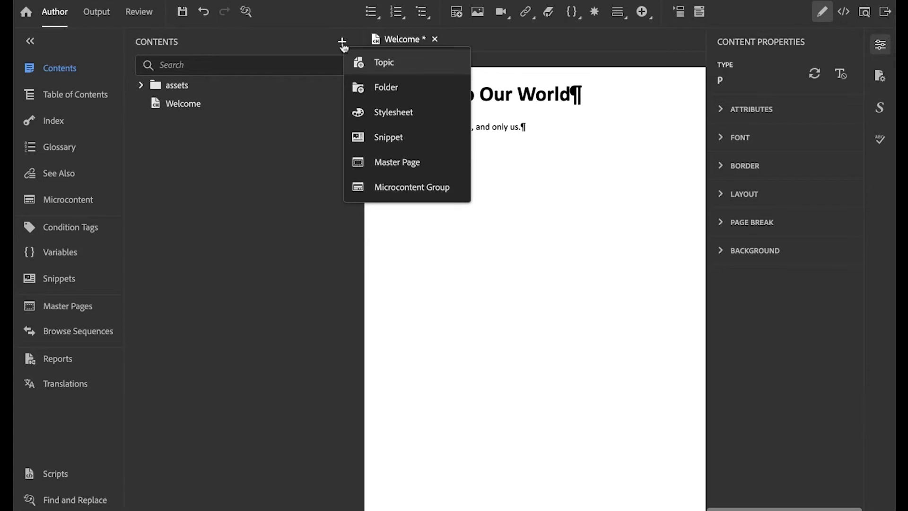
click(377, 60)
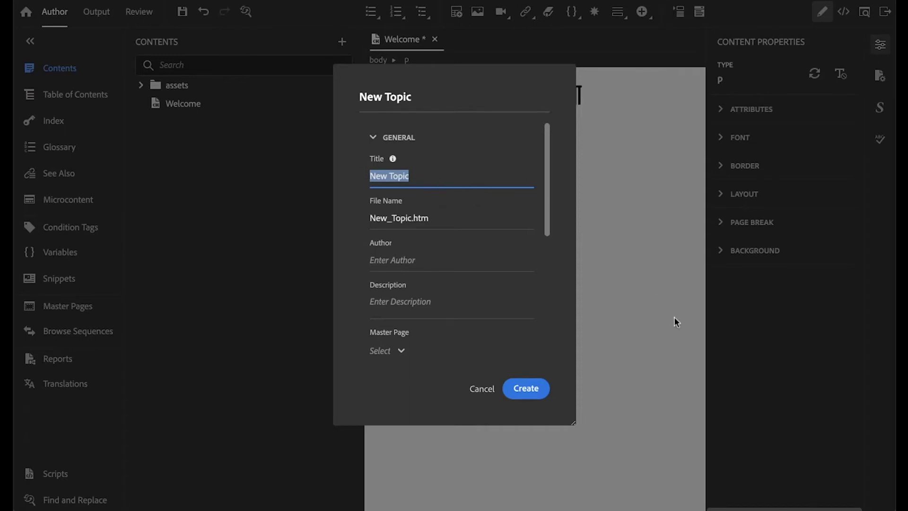
text(Our Journey)
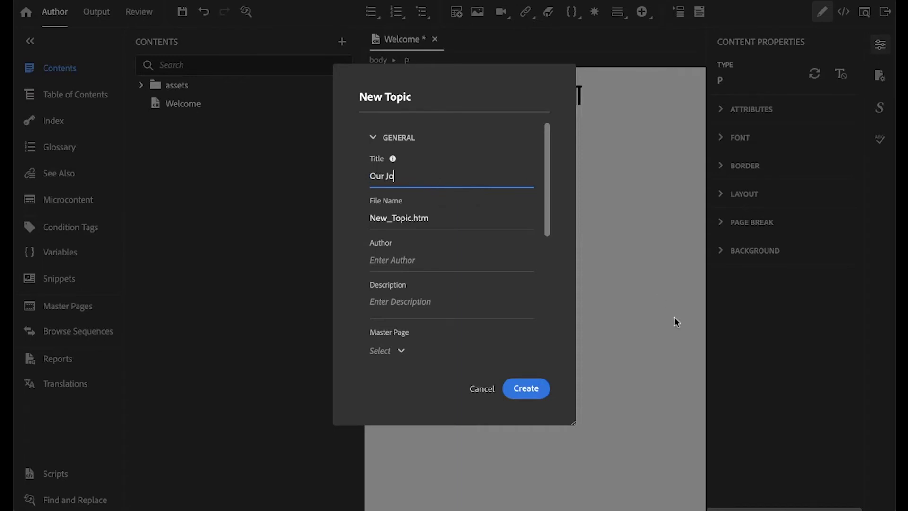
click(454, 220)
click(412, 175)
key(BackSpace)
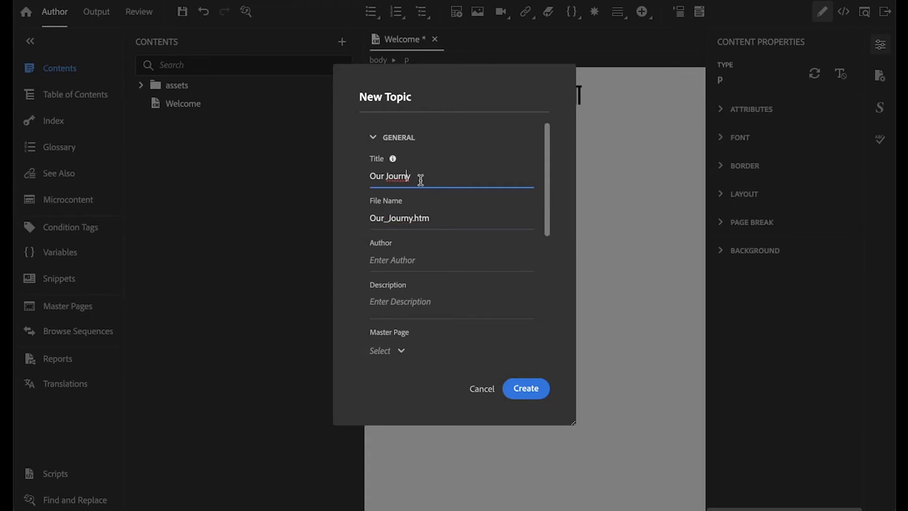
drag(419, 176, 365, 178)
text(Our Adventure)
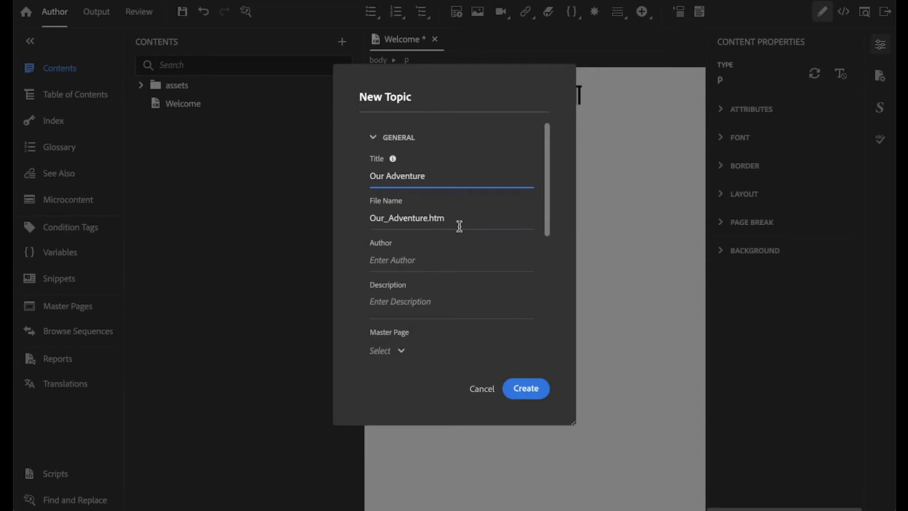
click(528, 392)
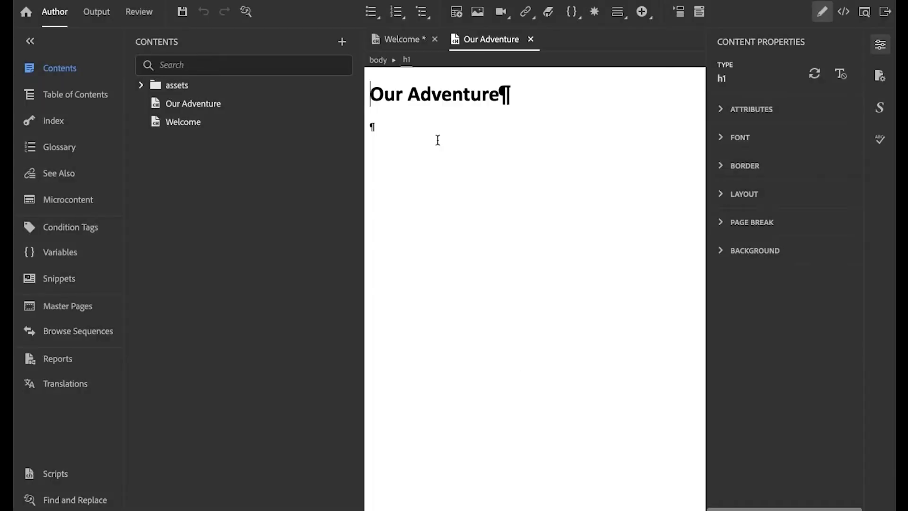
- Type 'Hello there everyone.' in the paragraph beneath the Our Adventure heading
click(442, 279)
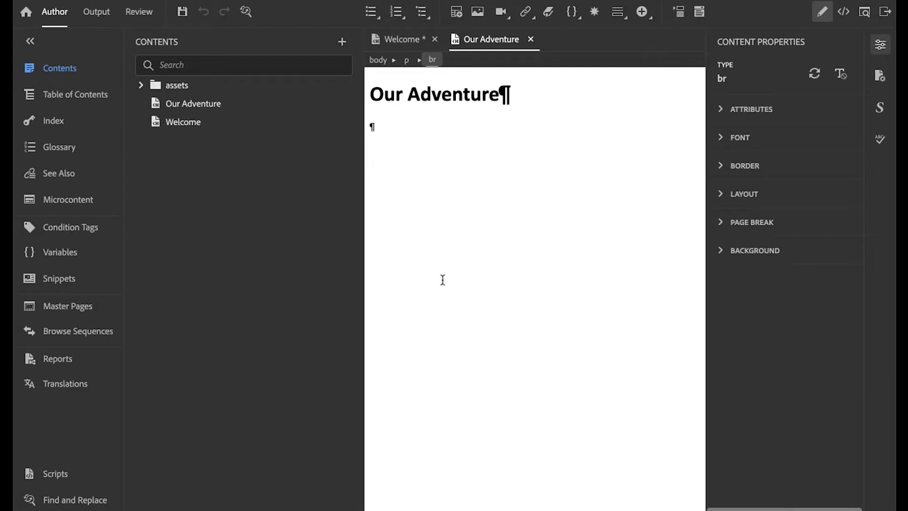
text(Hello there ev)
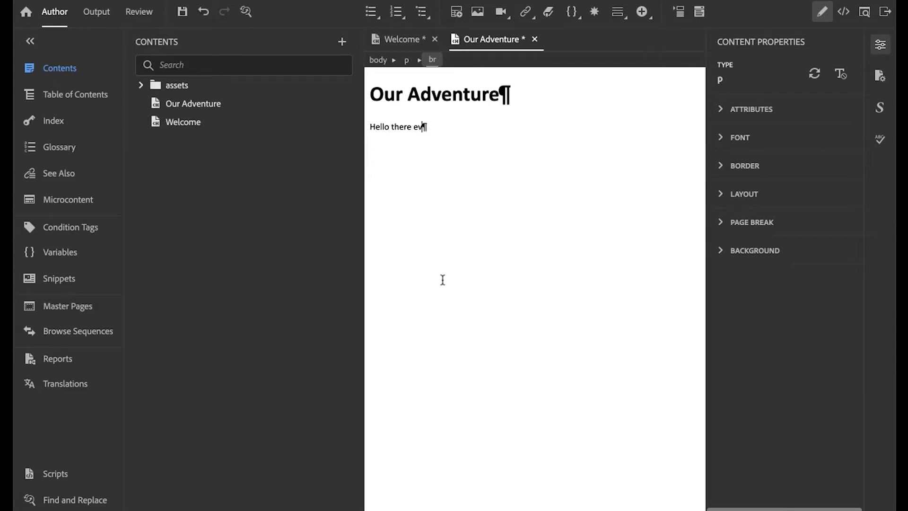
text(eryone.)
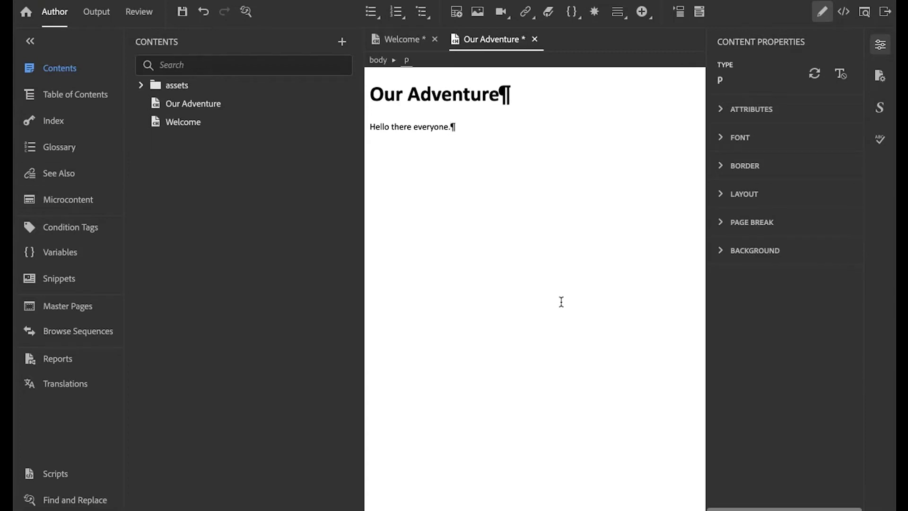
- Create a third topic titled 'Sir Ludwig' (Sir_Ludwig.htm) via Ctrl+T
key(ctrl+t)
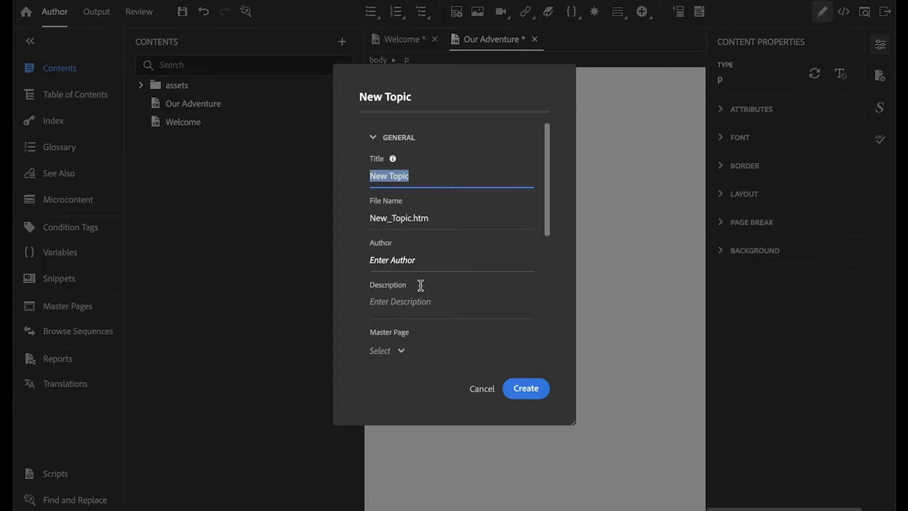
text(Lud)
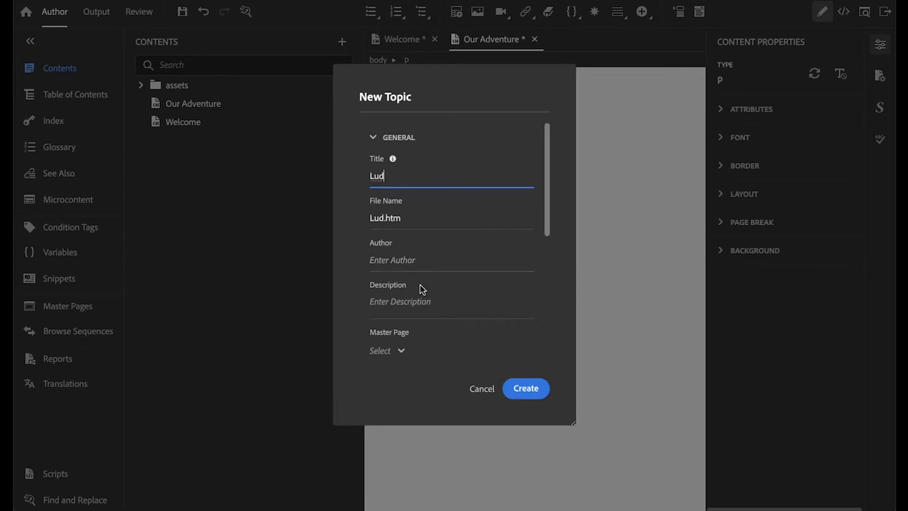
text(wig)
click(369, 176)
text(Sir)
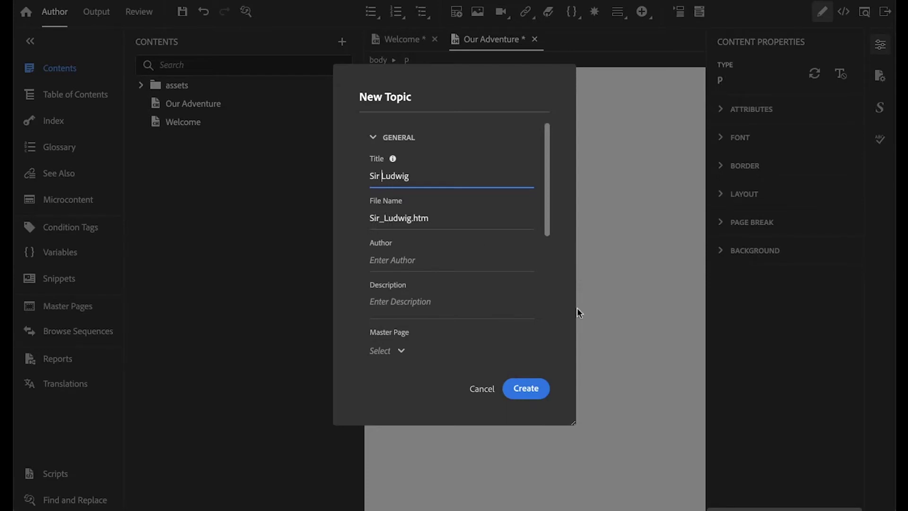
click(530, 395)
click(389, 128)
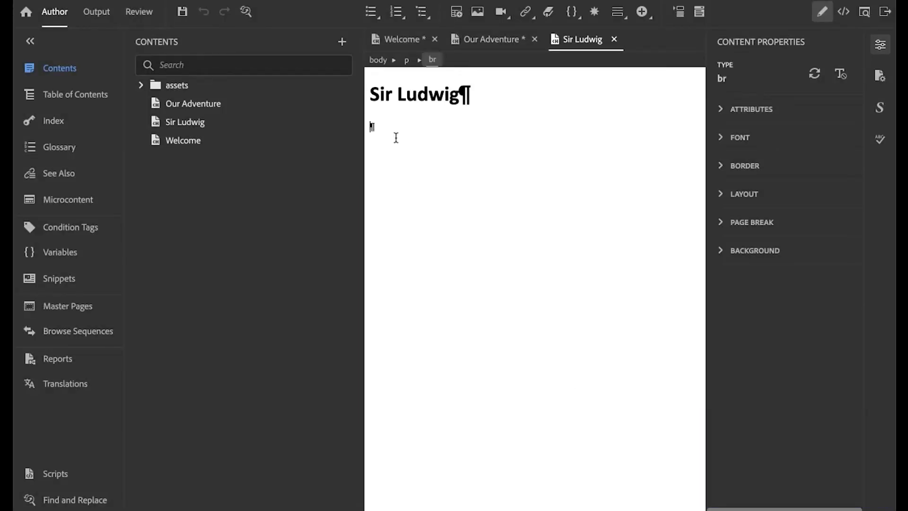
- Type 'A boy. Pretty young. Very much a brat.' beneath the Sir Ludwig heading
text(A boy. Pretty you)
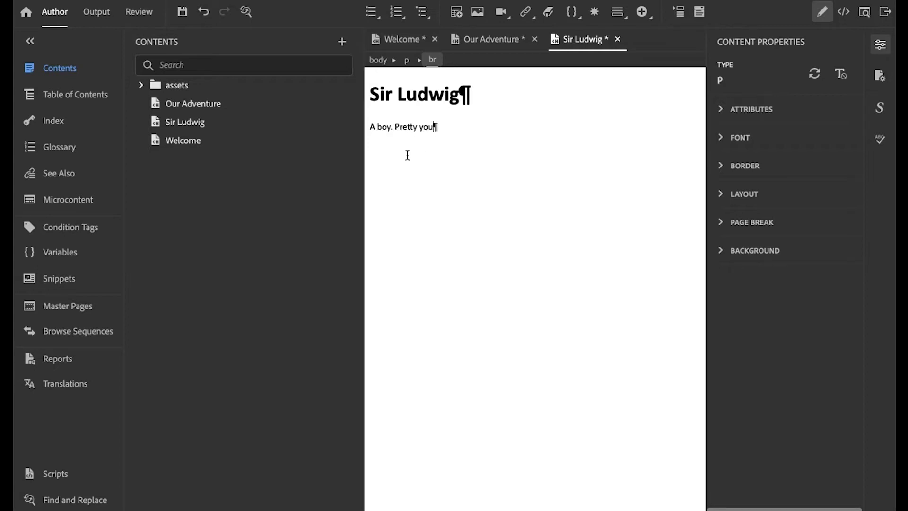
text(ng. Very much a brat.)
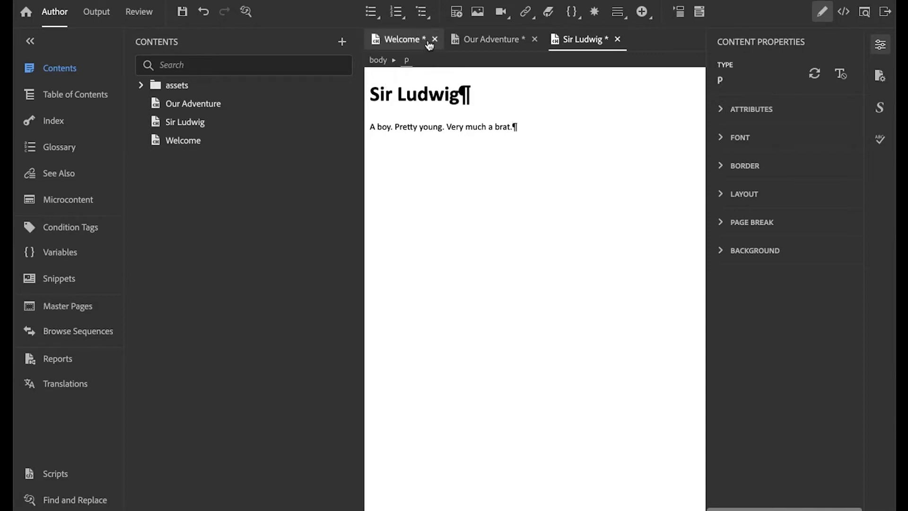
click(406, 42)
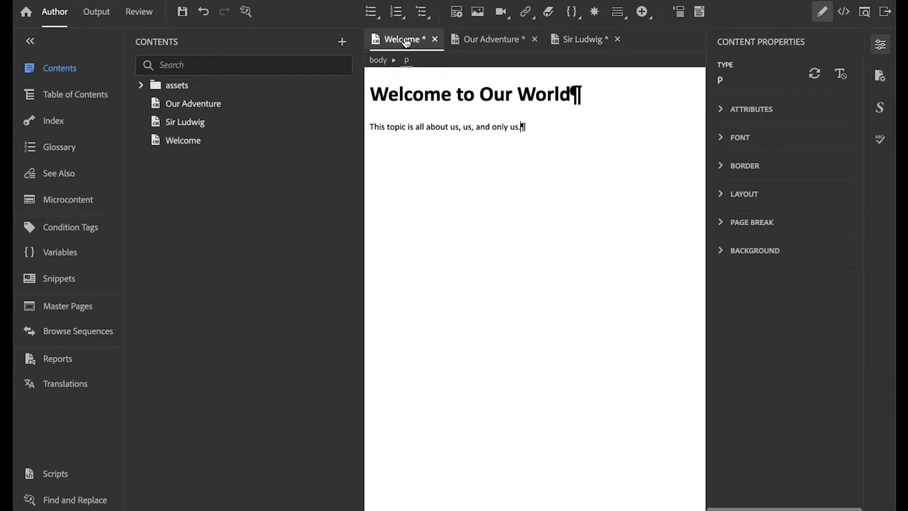
click(477, 44)
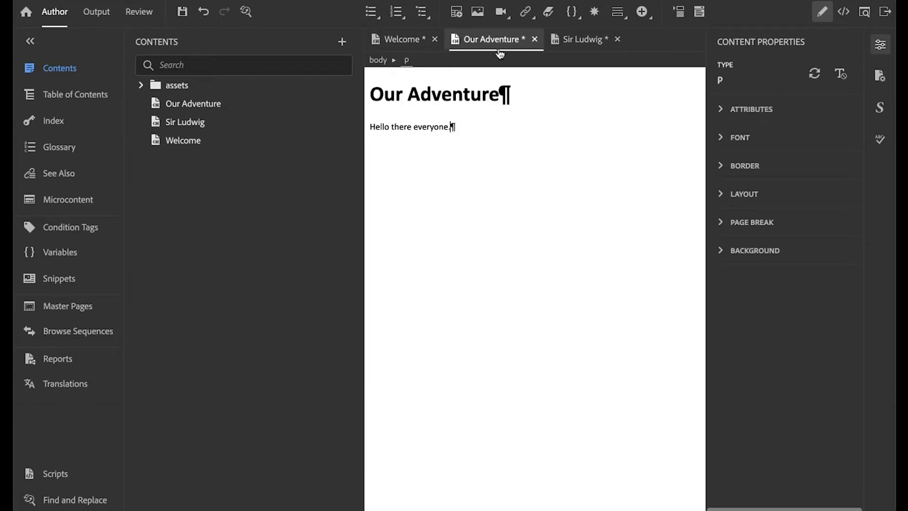
click(584, 41)
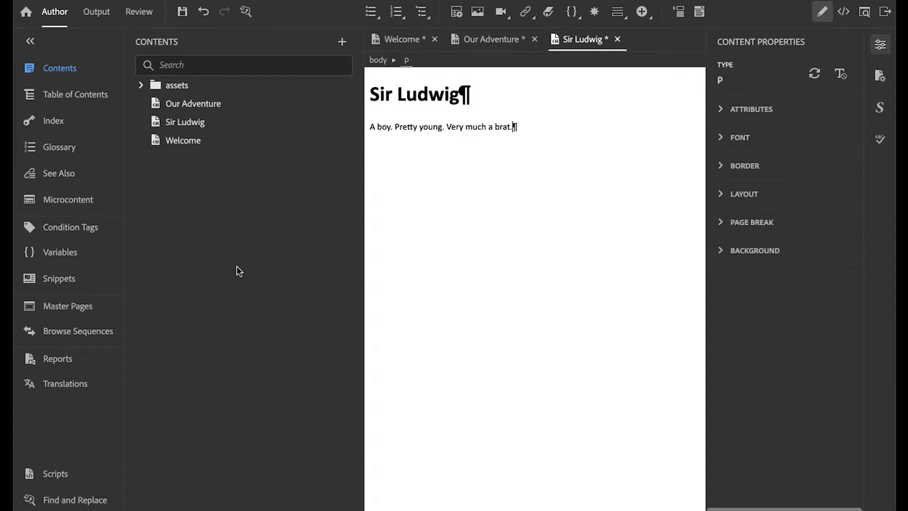
- Save all topics, then close every open topic tab with Close All
click(183, 12)
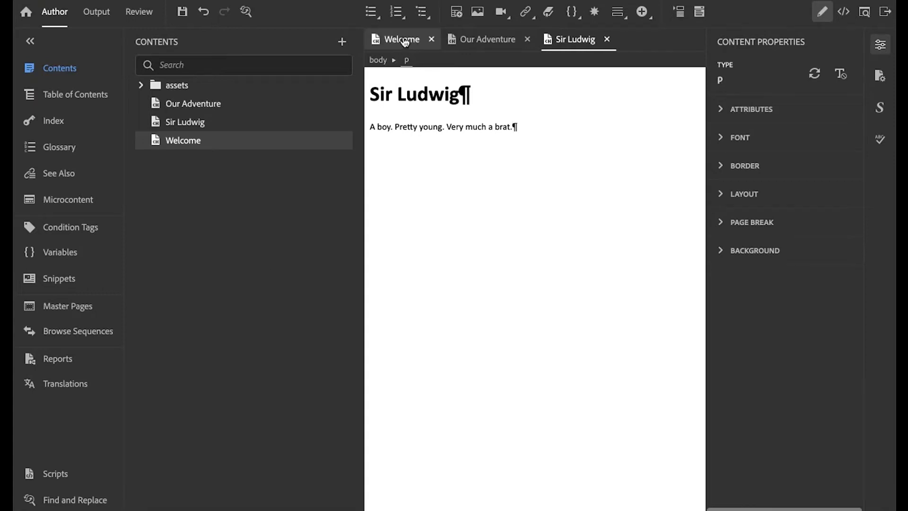
right_click(405, 42)
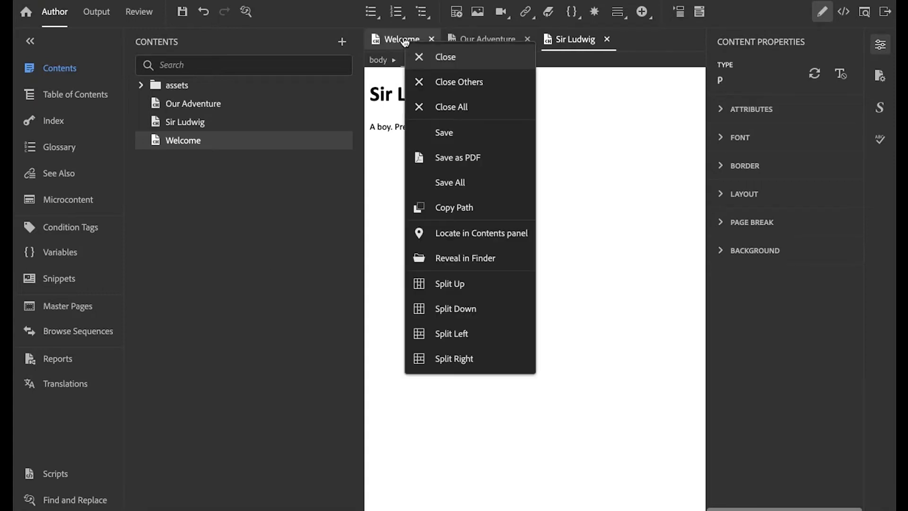
click(461, 106)
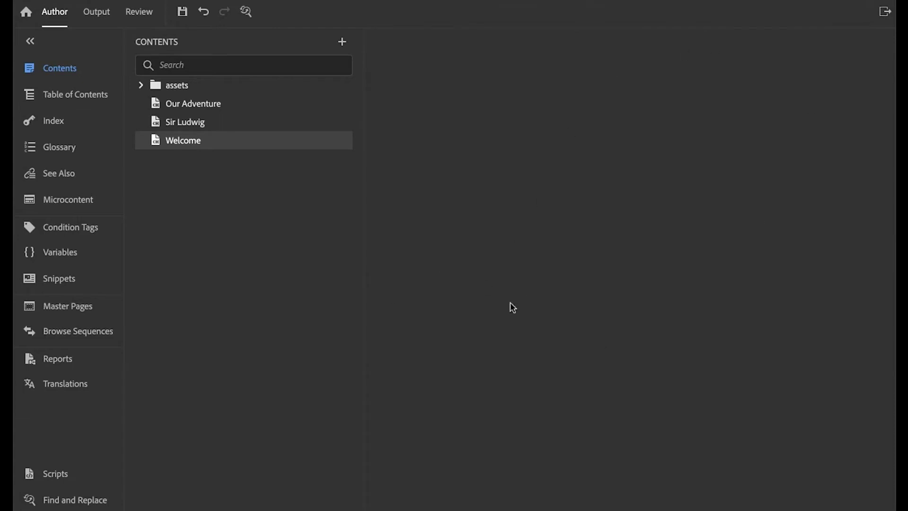
- From the Contents panel's right-click Import submenu, start importing an HTML file into the project
click(219, 243)
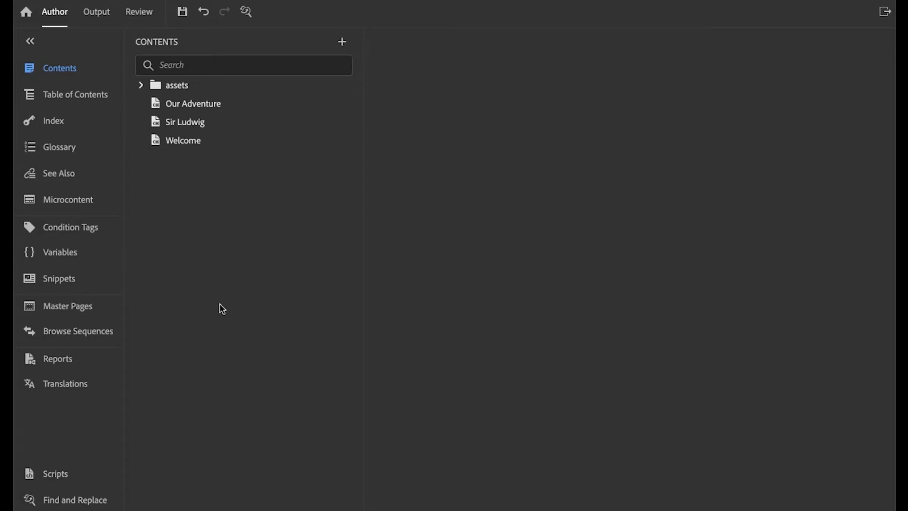
right_click(186, 174)
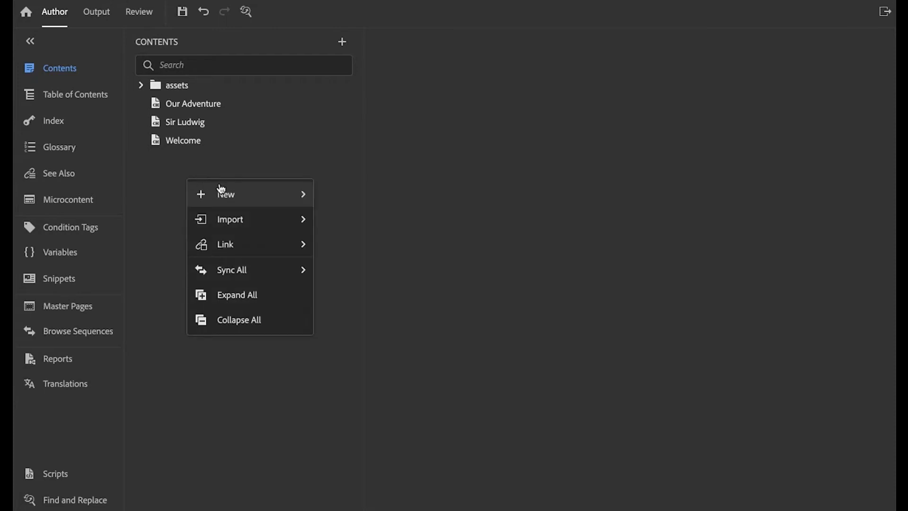
mouse_move(233, 218)
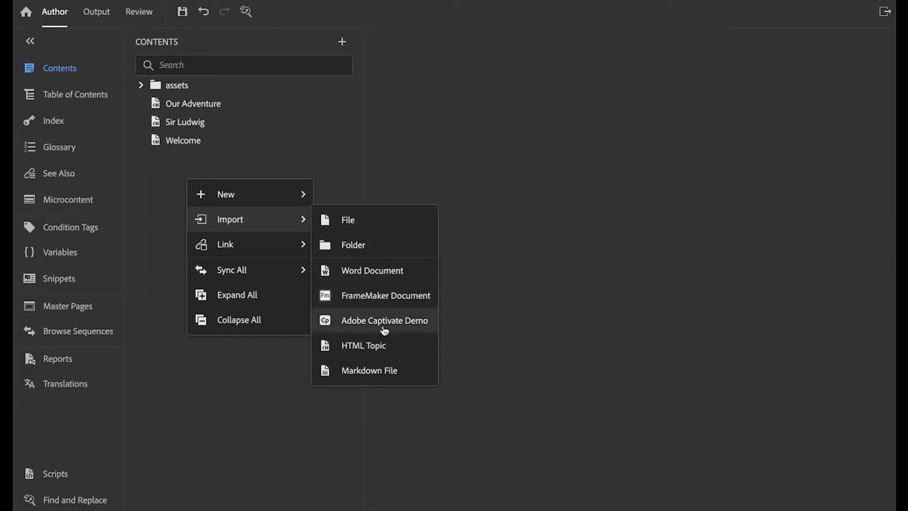
click(387, 352)
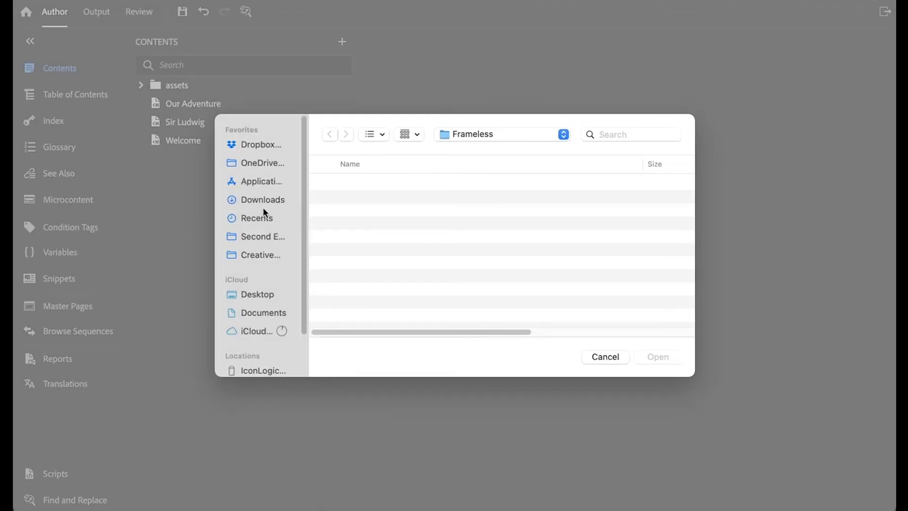
- Browse to Desktop > RoboHelp2020Data > topicContent, sort by name, and import absence.htm
click(260, 295)
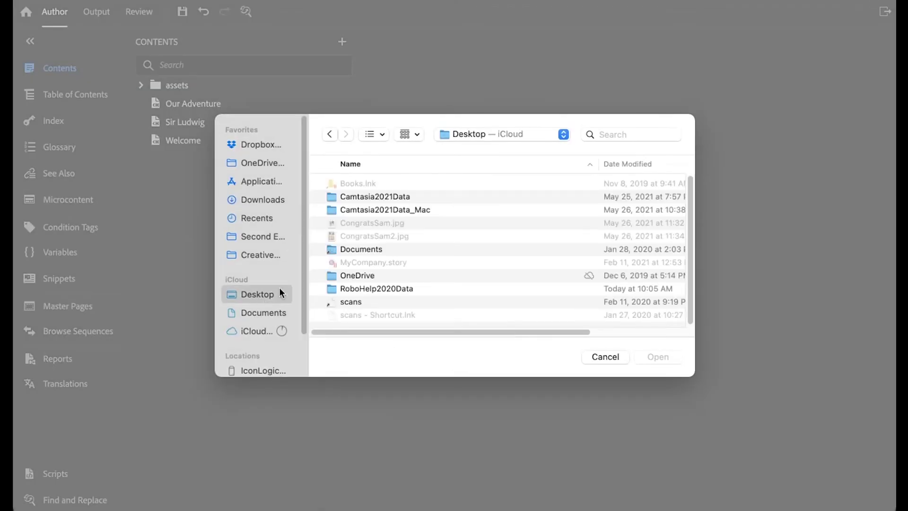
double_click(387, 286)
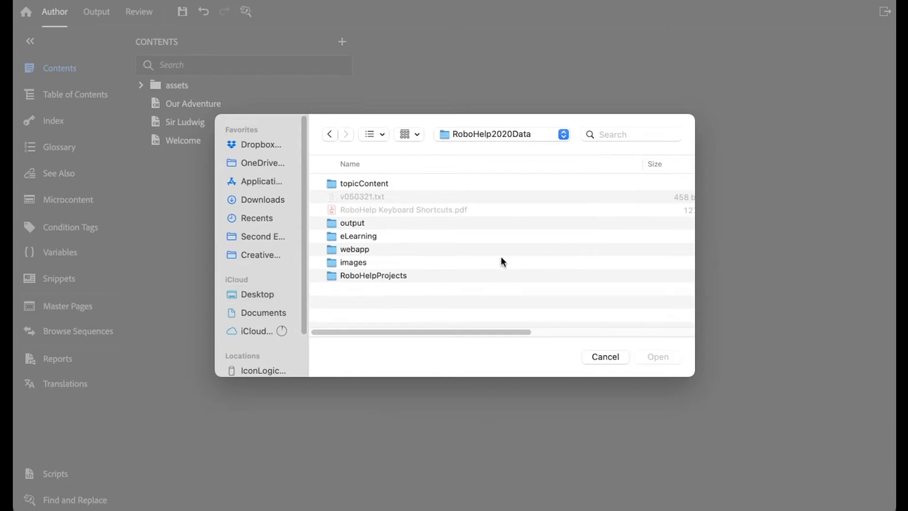
double_click(374, 182)
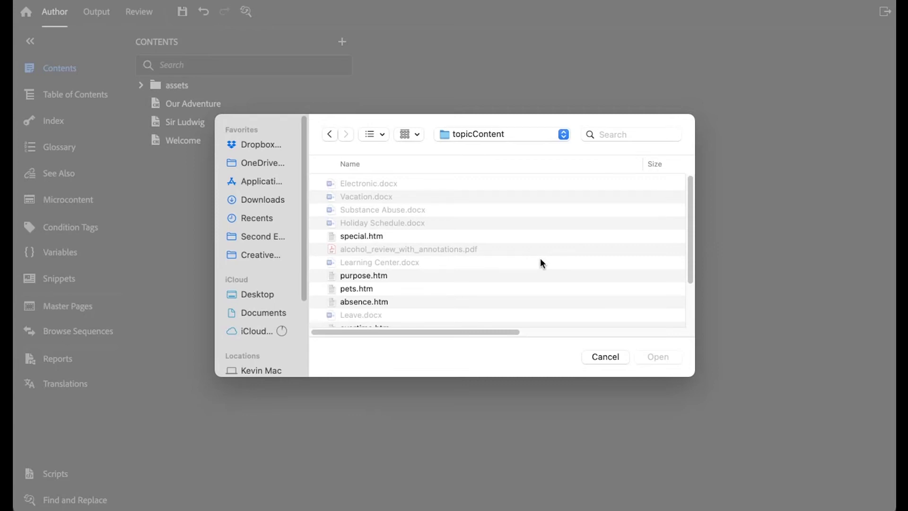
scroll(542, 263, down, 3)
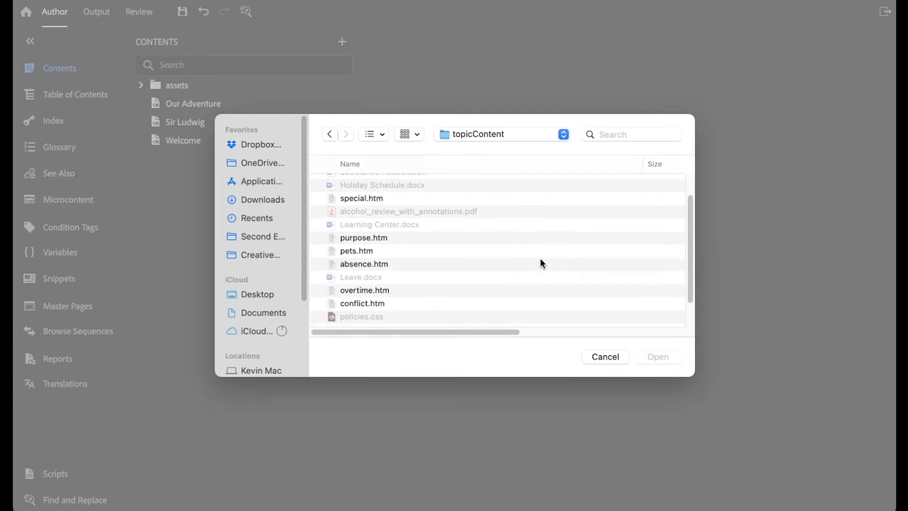
click(351, 163)
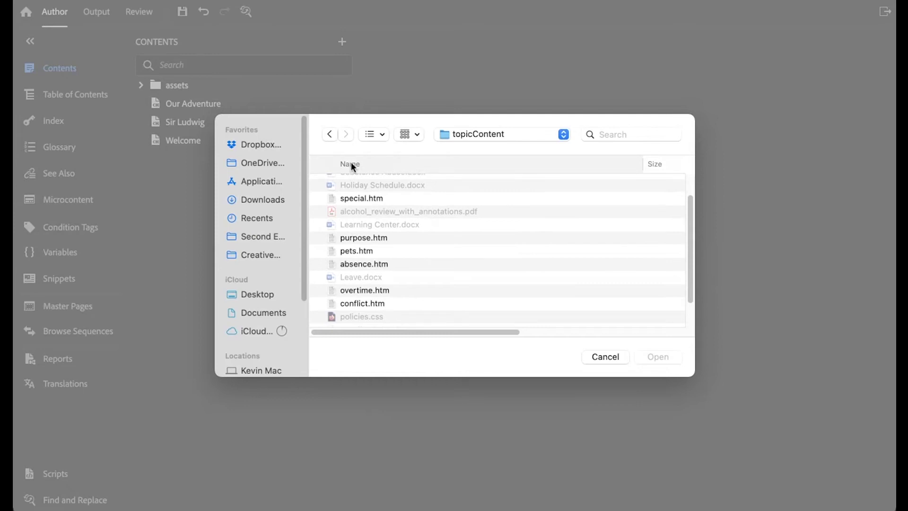
drag(689, 264, 685, 228)
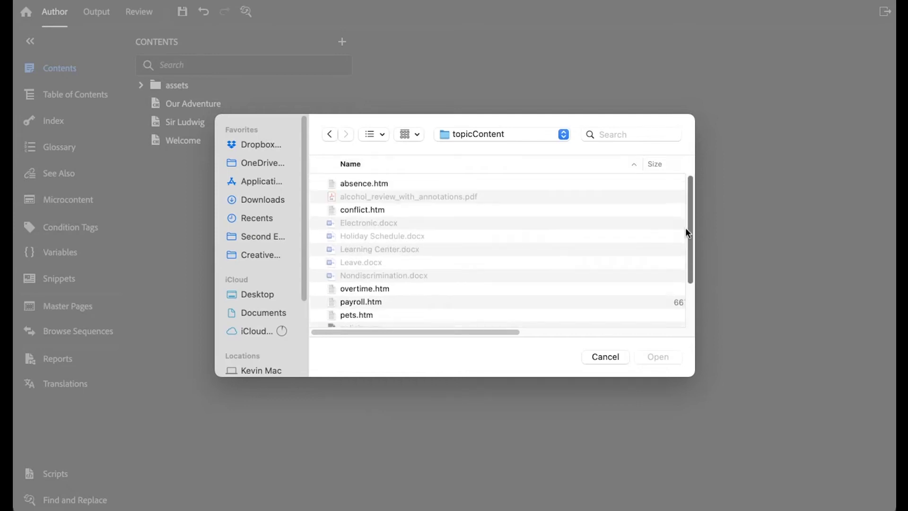
click(347, 184)
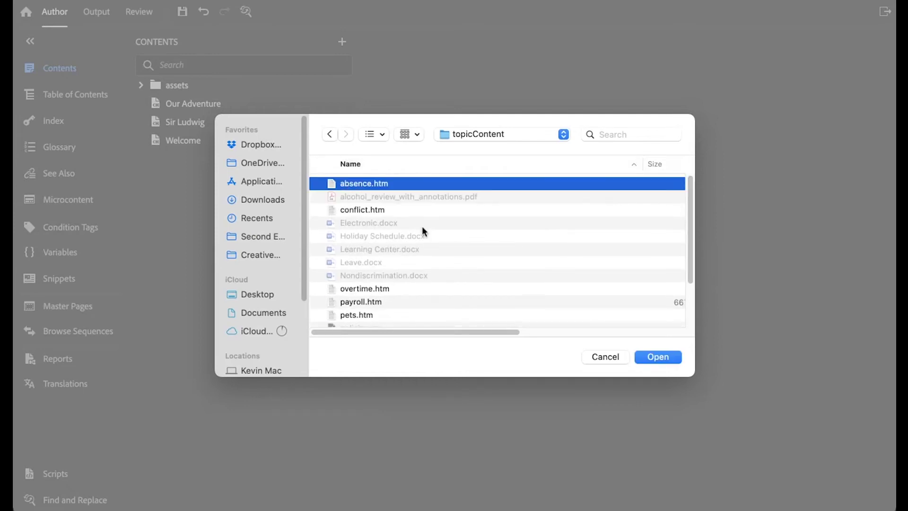
click(669, 359)
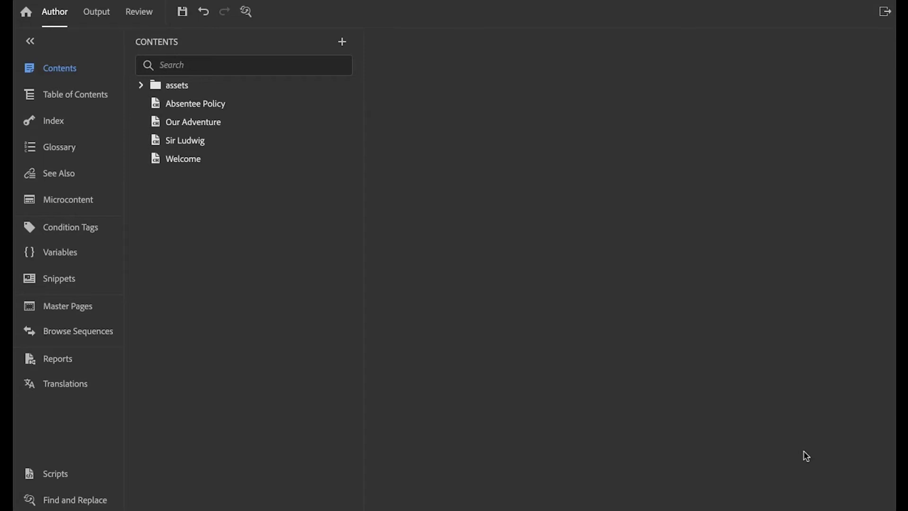
- Review the imported Absentee Policy topic's properties and close them without changes
right_click(184, 113)
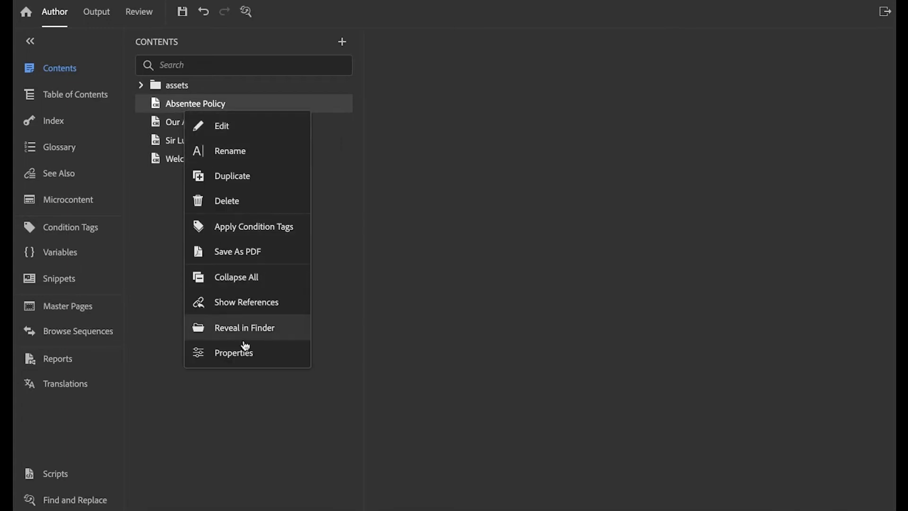
click(249, 356)
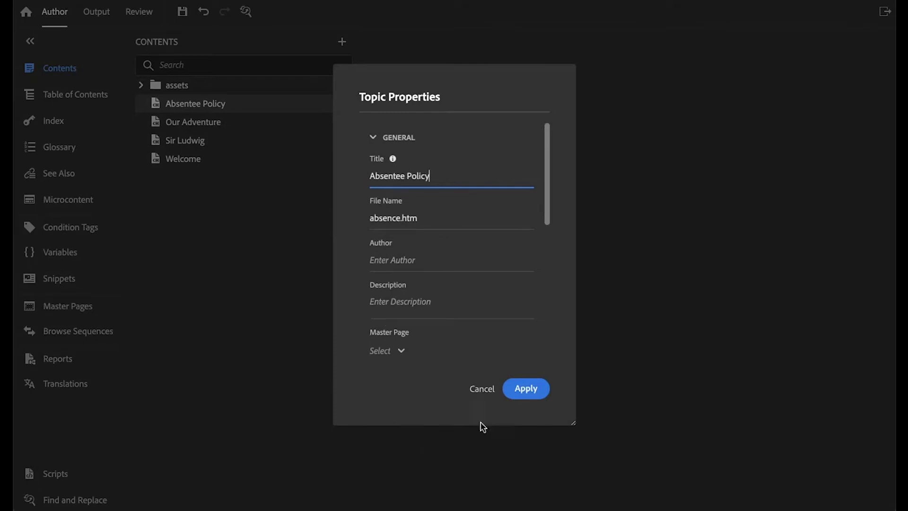
click(485, 396)
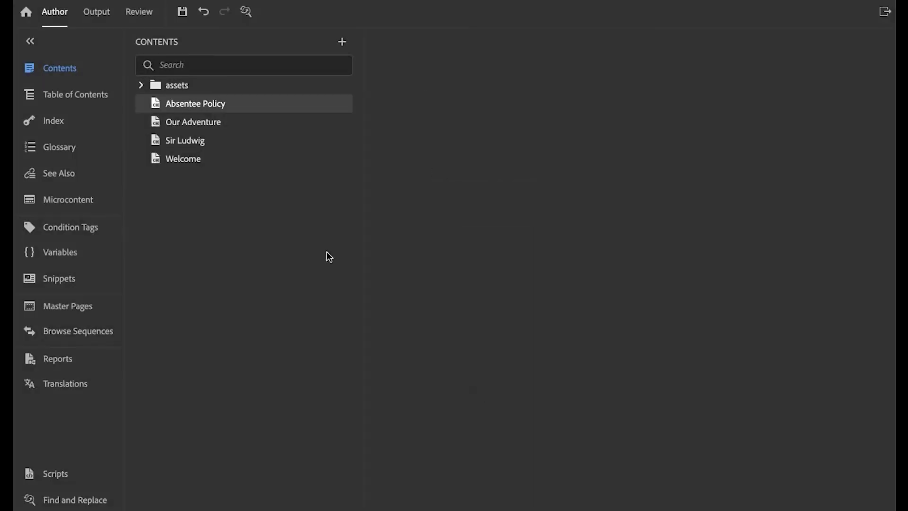
- Open Absentee Policy from the Contents panel in the topic editor
double_click(218, 106)
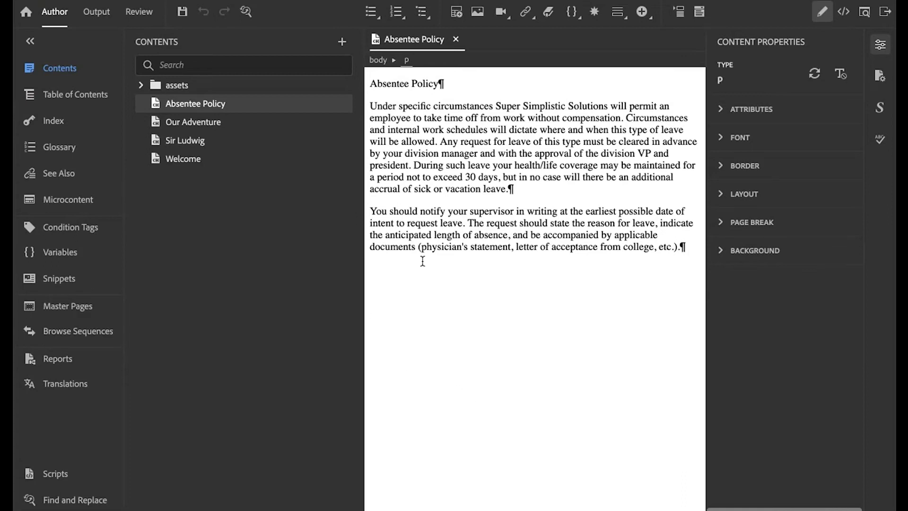
- Attach assets/css/default.css to the Absentee Policy topic under Topic Properties > Style Sheets
click(878, 113)
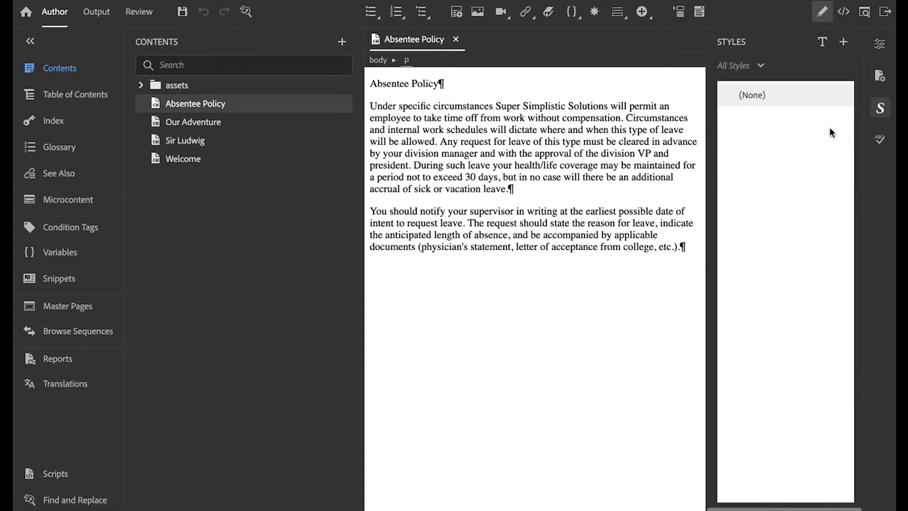
click(878, 76)
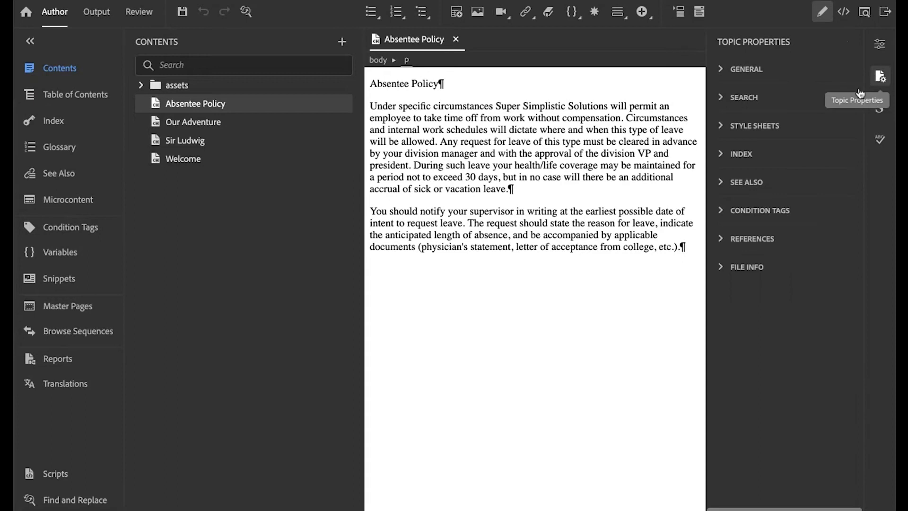
click(721, 126)
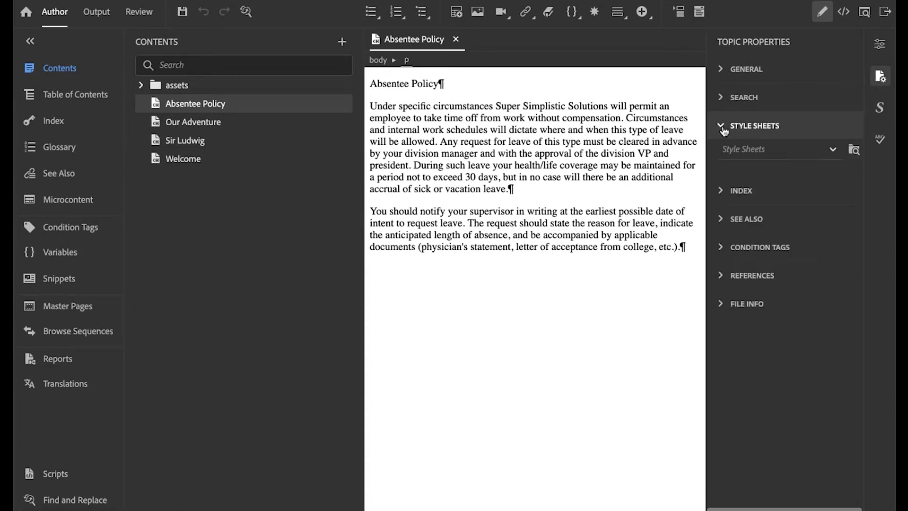
click(834, 151)
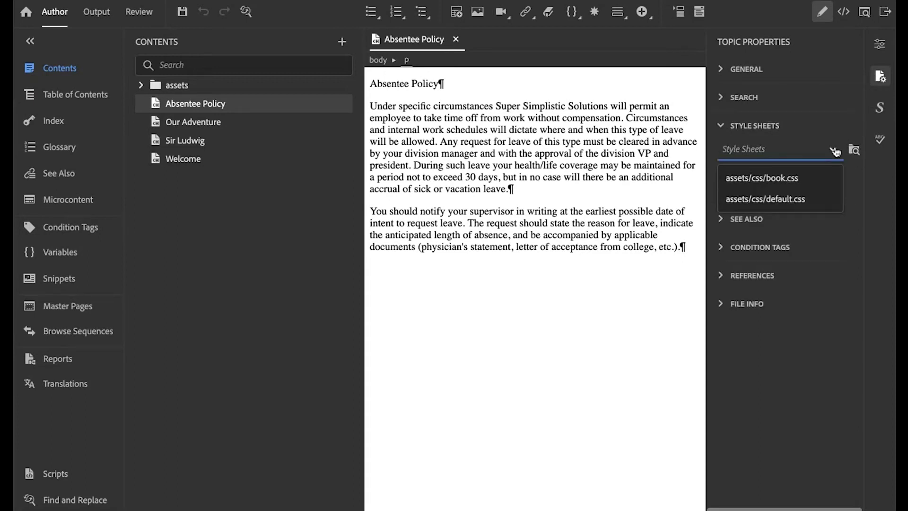
click(797, 200)
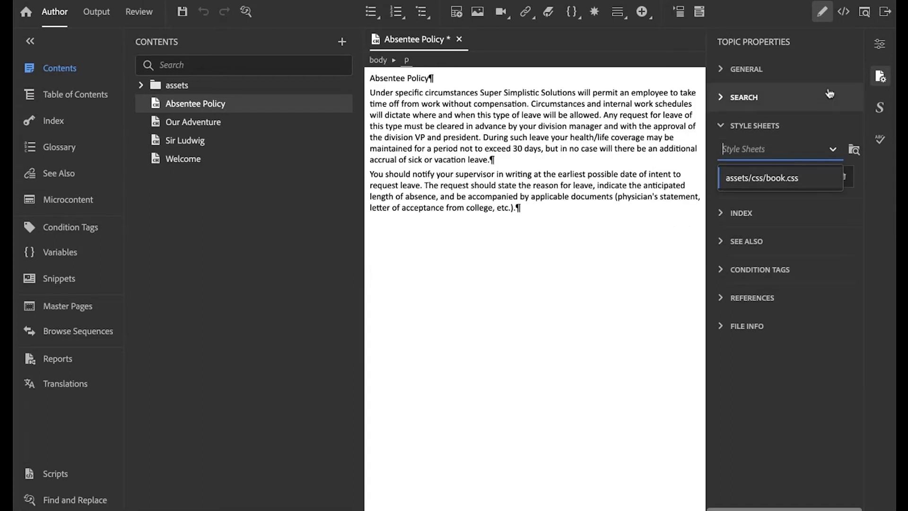
click(879, 109)
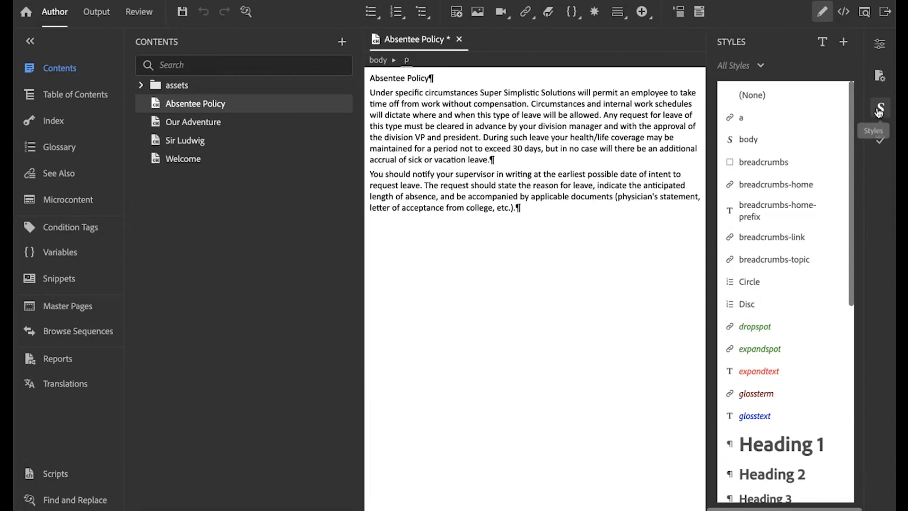
- Apply Heading 1 to the Absentee Policy title and save the topic
click(765, 444)
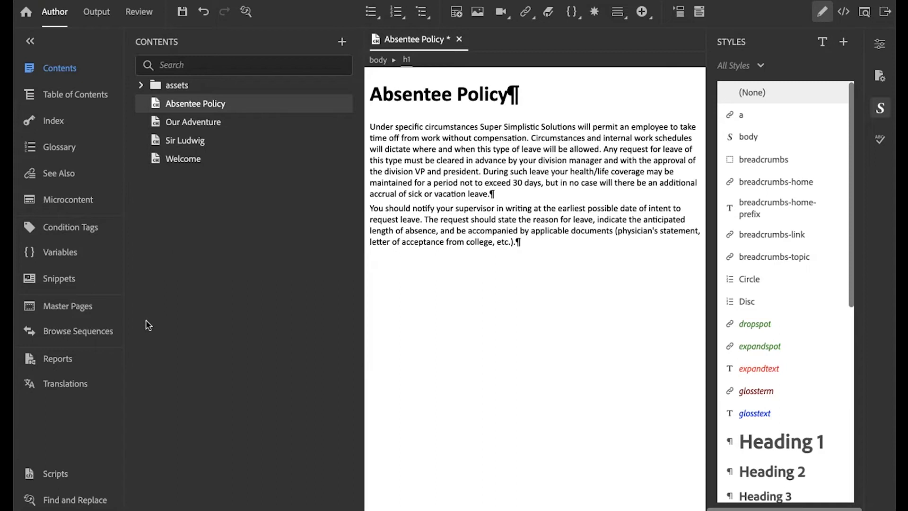
key(ctrl+s)
click(220, 227)
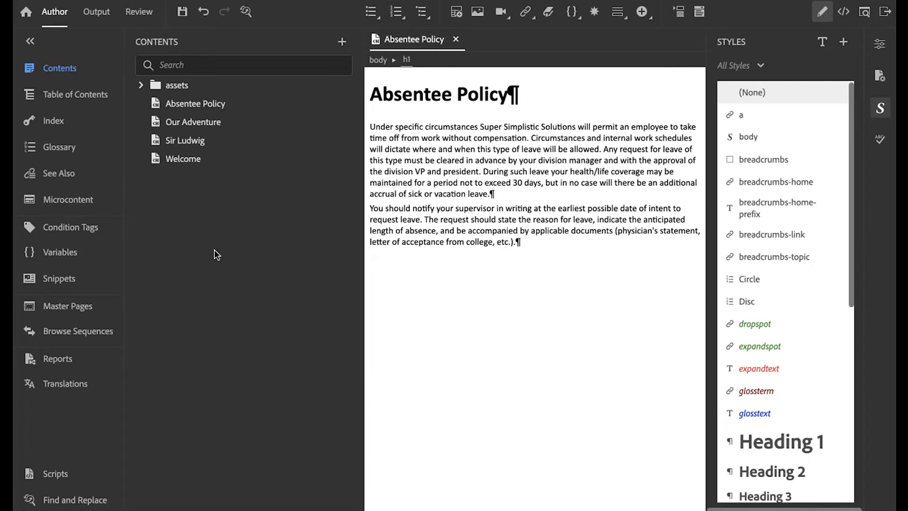
- From the Contents context menu's Import submenu, start another HTML file import
right_click(240, 223)
mouse_move(262, 269)
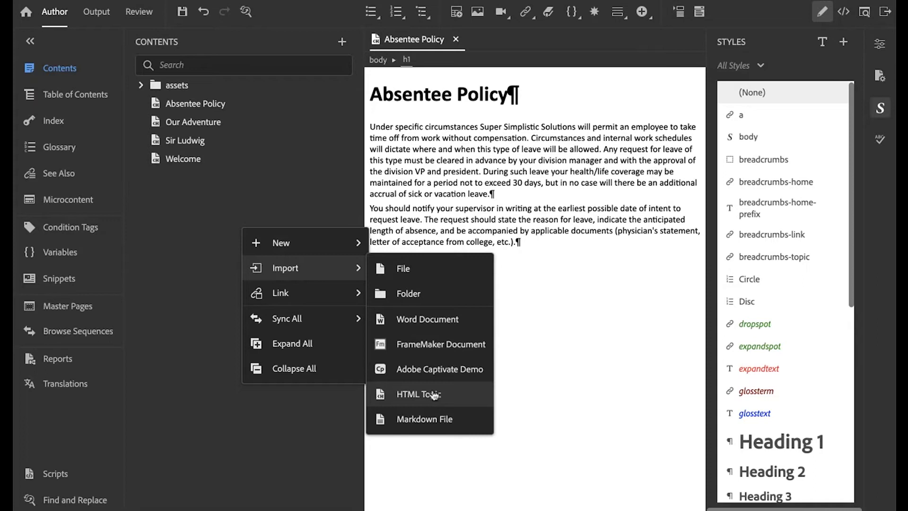
click(201, 230)
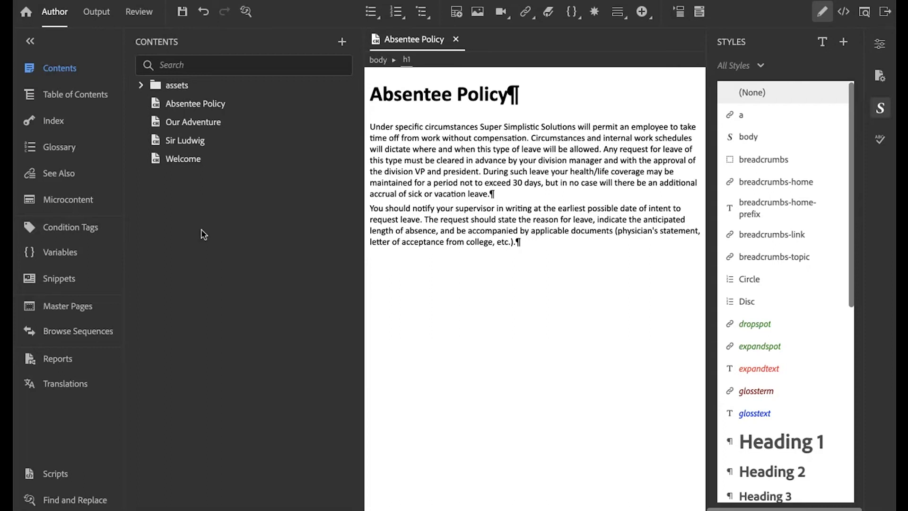
right_click(257, 210)
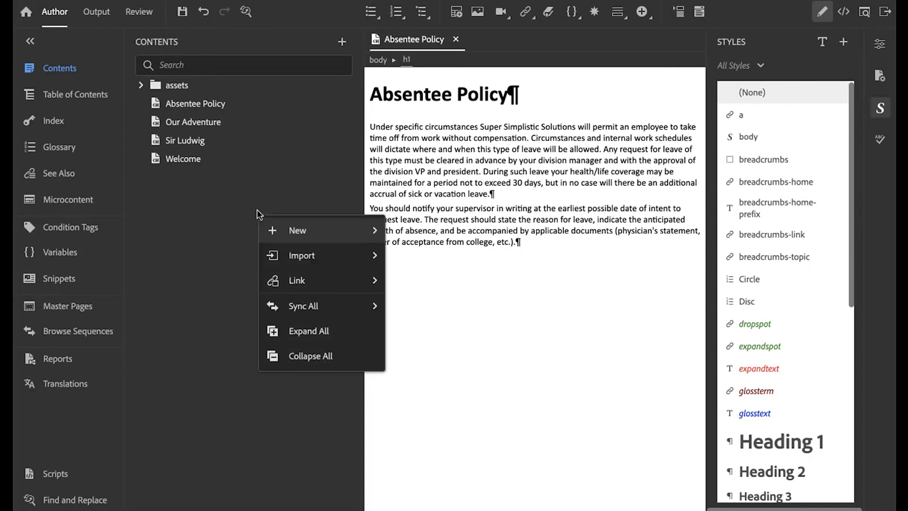
mouse_move(280, 260)
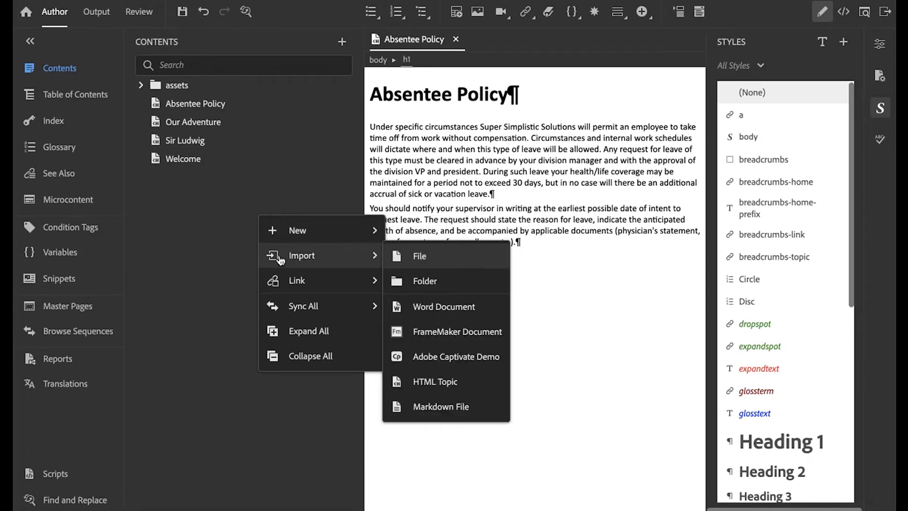
click(436, 387)
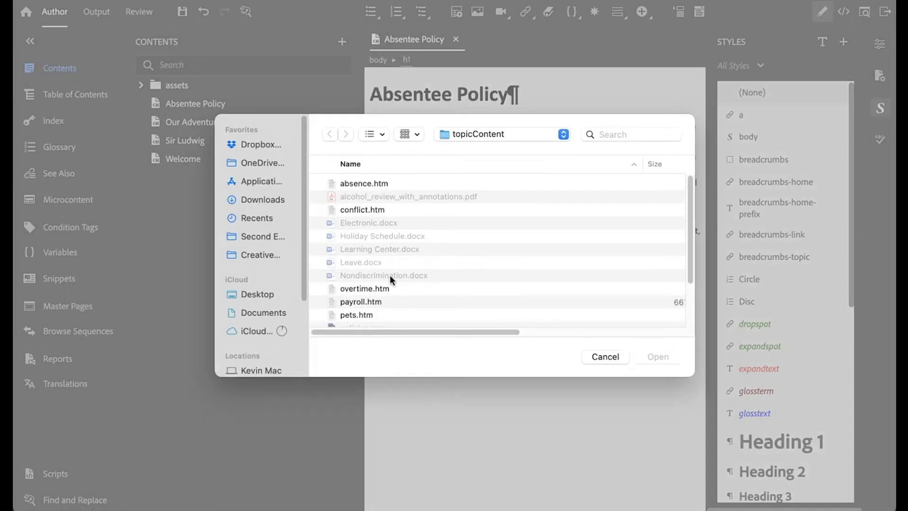
- Import conflict, overtime, payroll, pets, purpose, special and term .htm files together
click(361, 209)
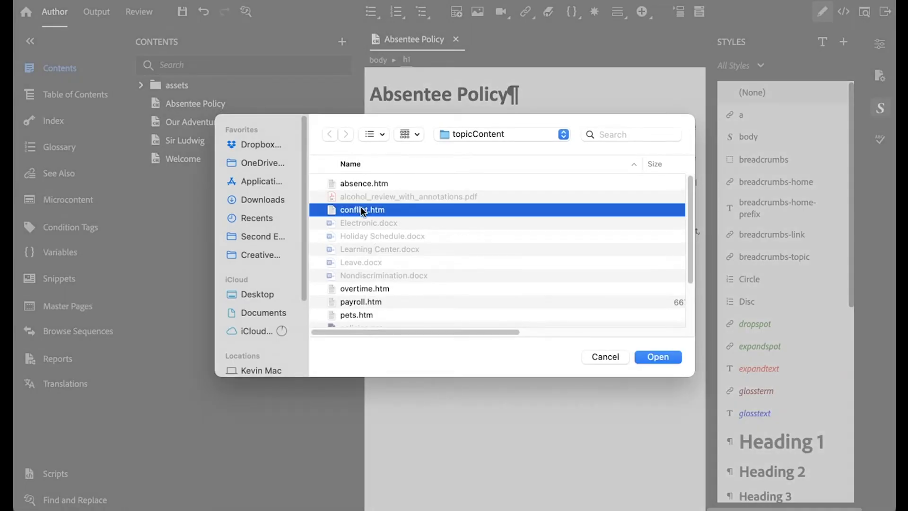
super+click(361, 288)
super+click(362, 301)
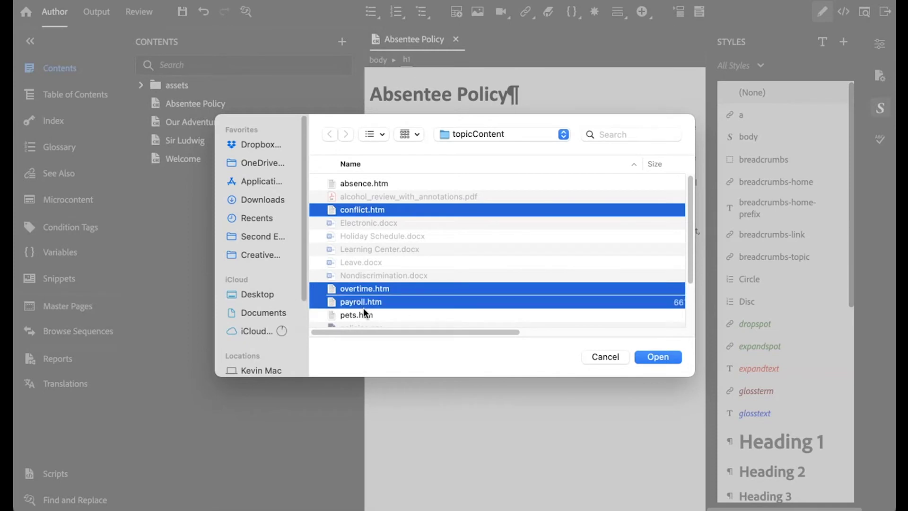
super+click(363, 314)
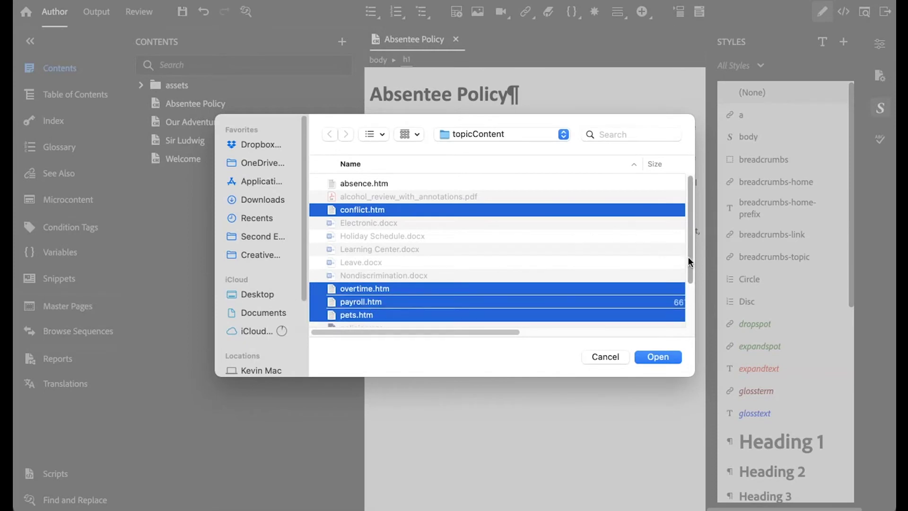
drag(690, 268, 690, 310)
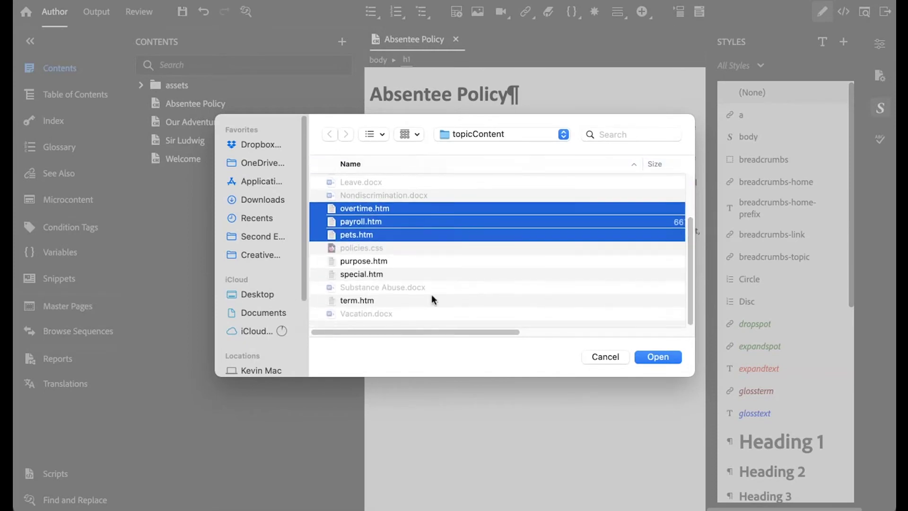
super+click(363, 261)
super+click(364, 274)
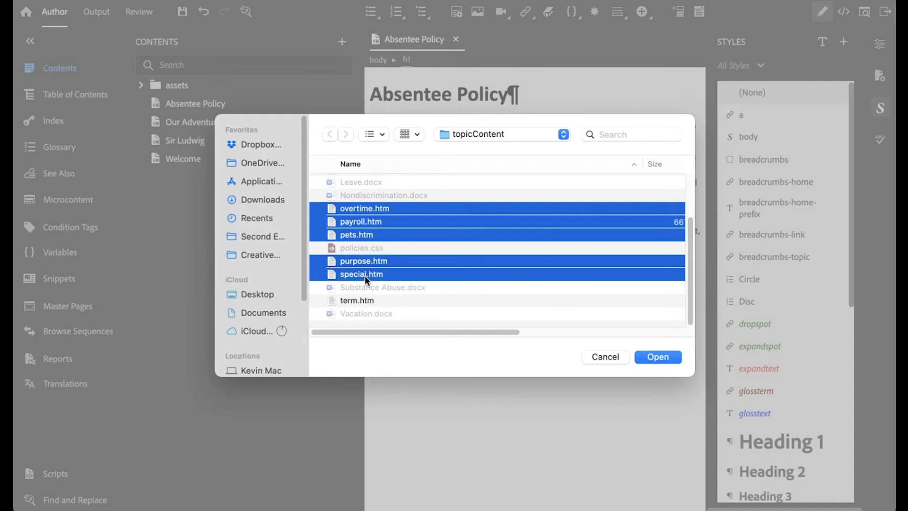
super+click(362, 300)
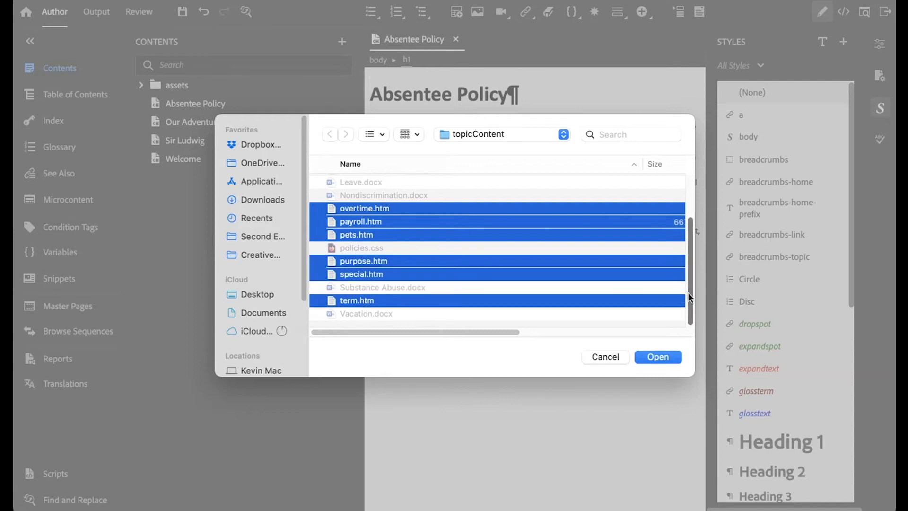
drag(686, 284, 680, 234)
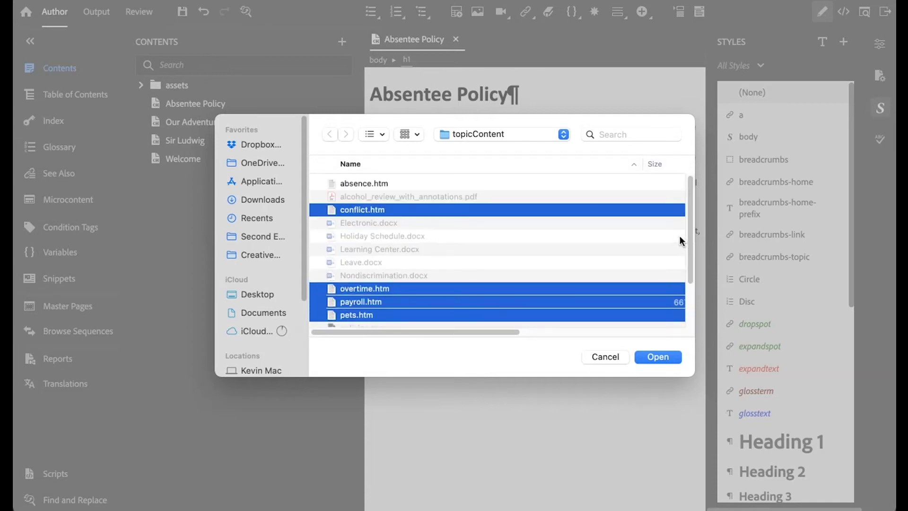
click(664, 358)
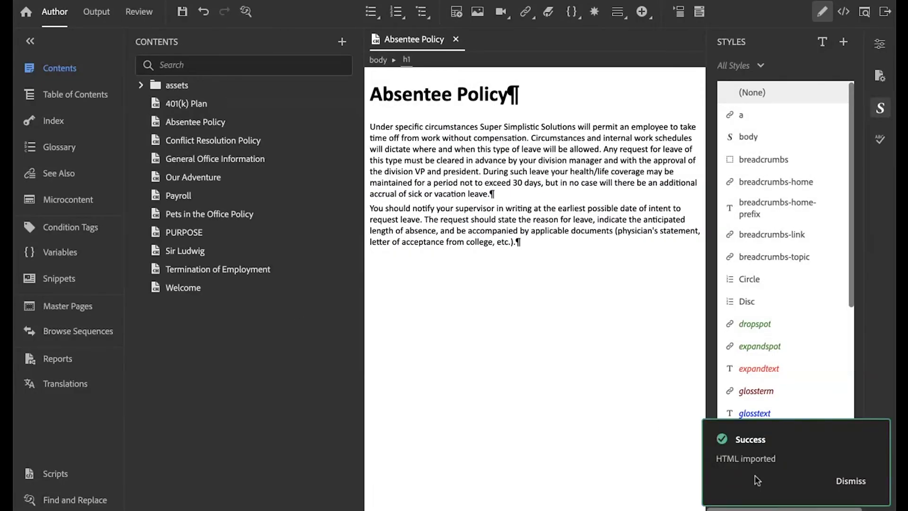
- Open the 401(k) Plan topic from Contents in a new editor tab
double_click(160, 107)
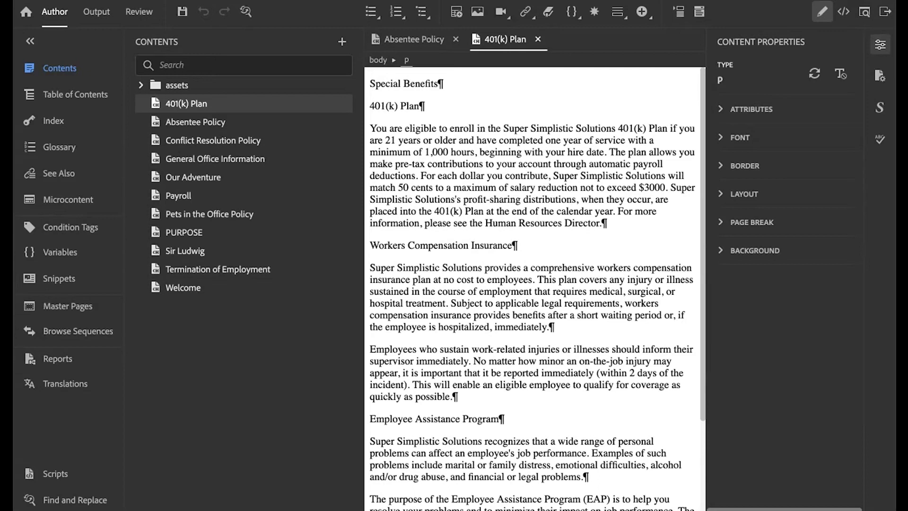
click(258, 0)
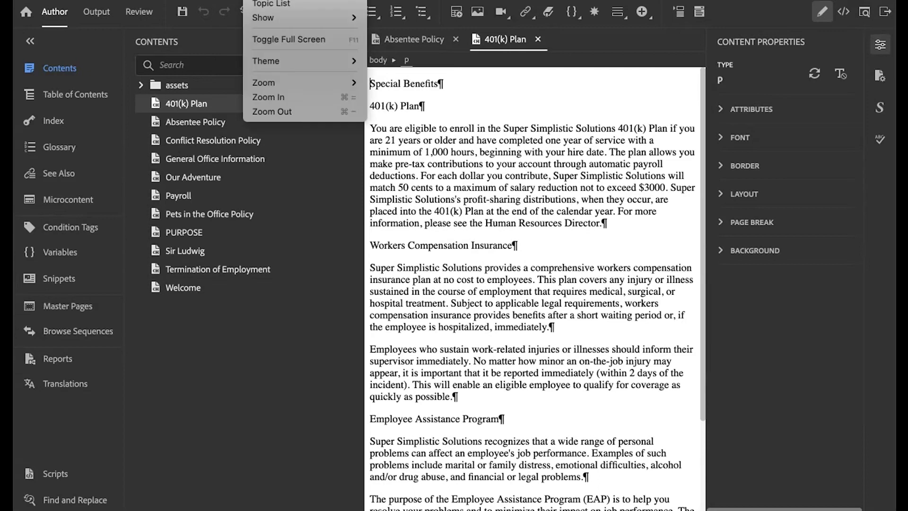
- Show the Topic List, select all 11 topics, and open their shared Properties
click(274, 4)
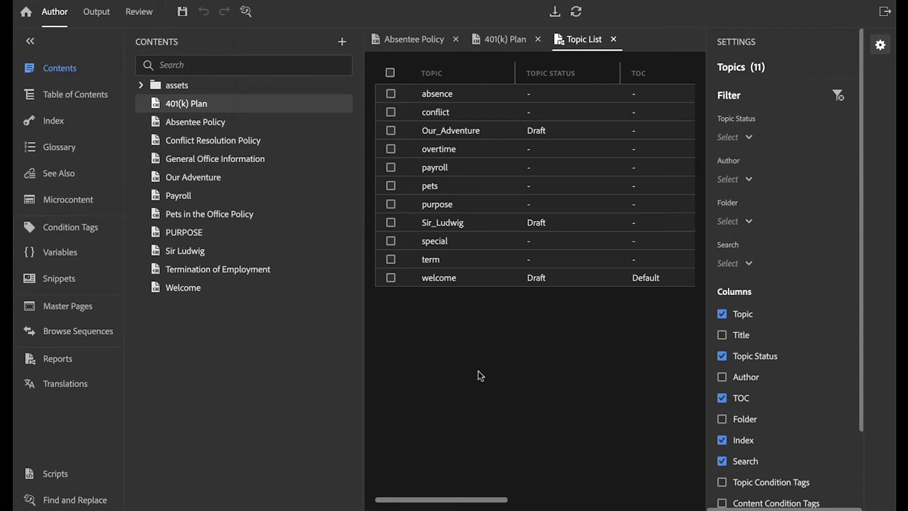
click(391, 73)
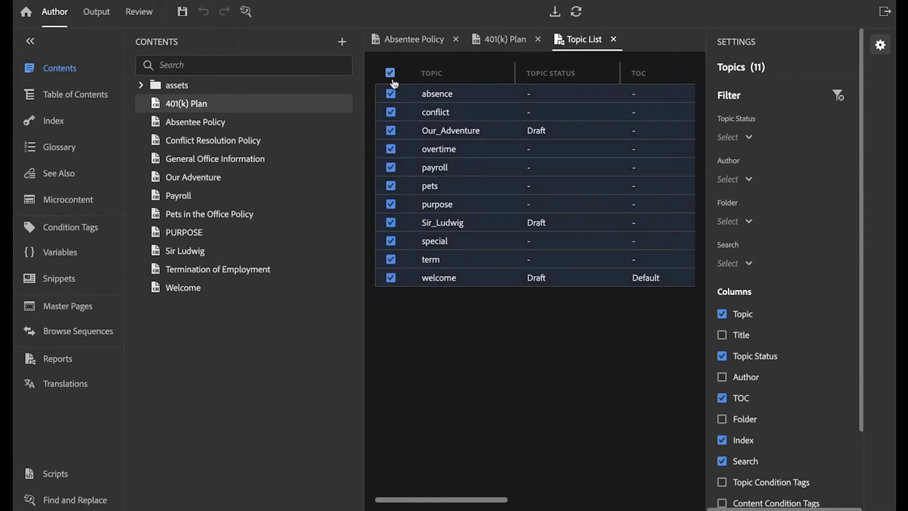
double_click(435, 151)
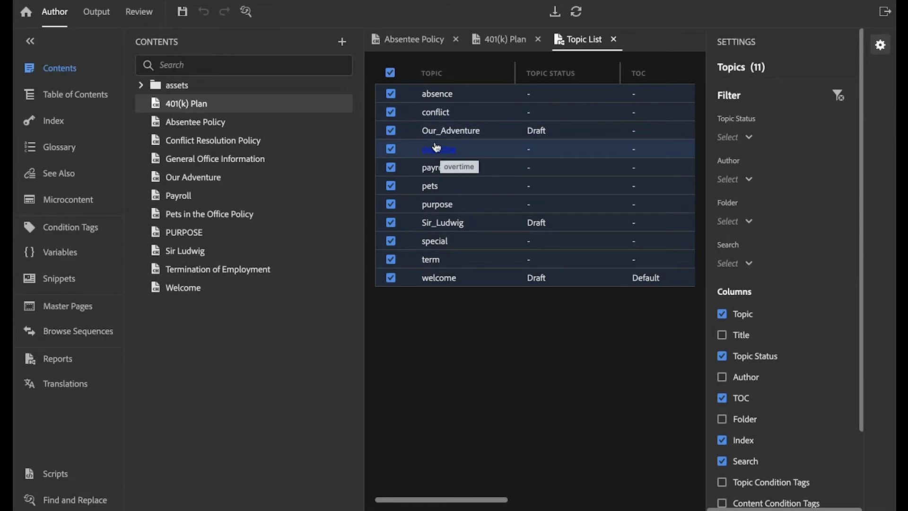
right_click(440, 137)
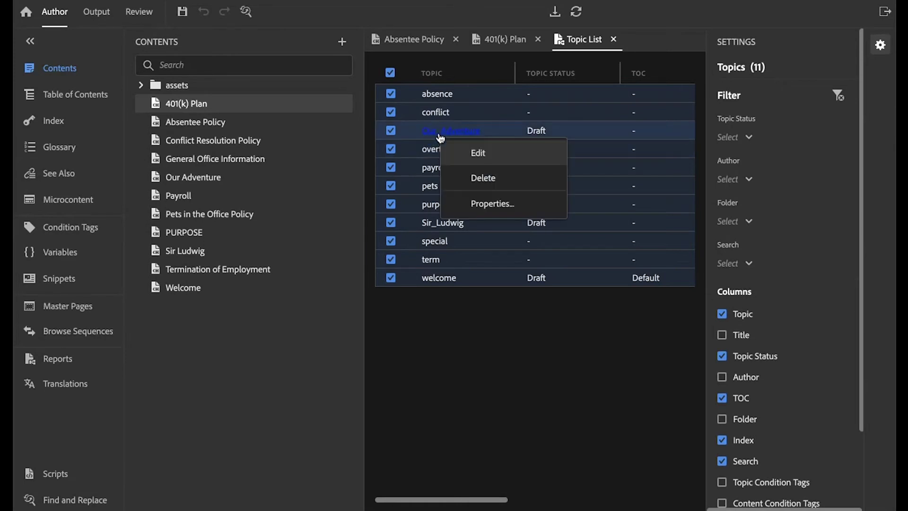
click(492, 203)
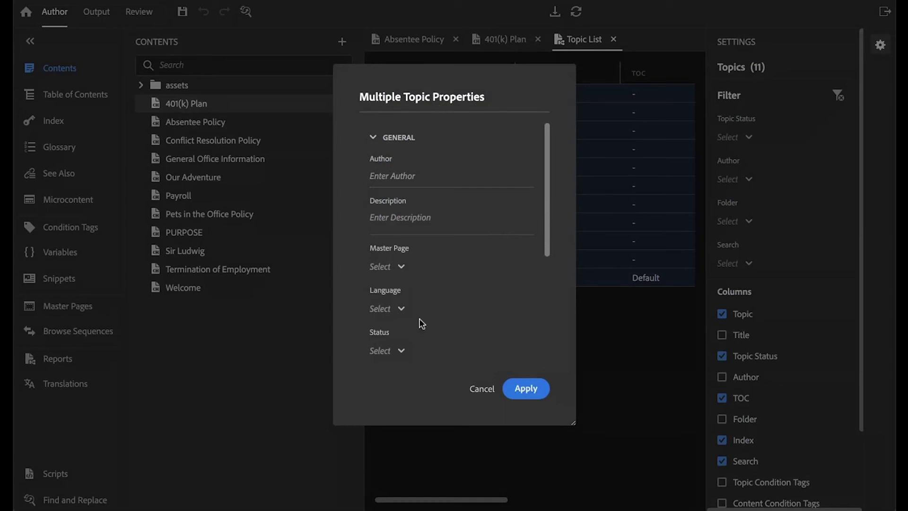
- Set all topics' language to English (US), attach a project style sheet, and apply
click(403, 309)
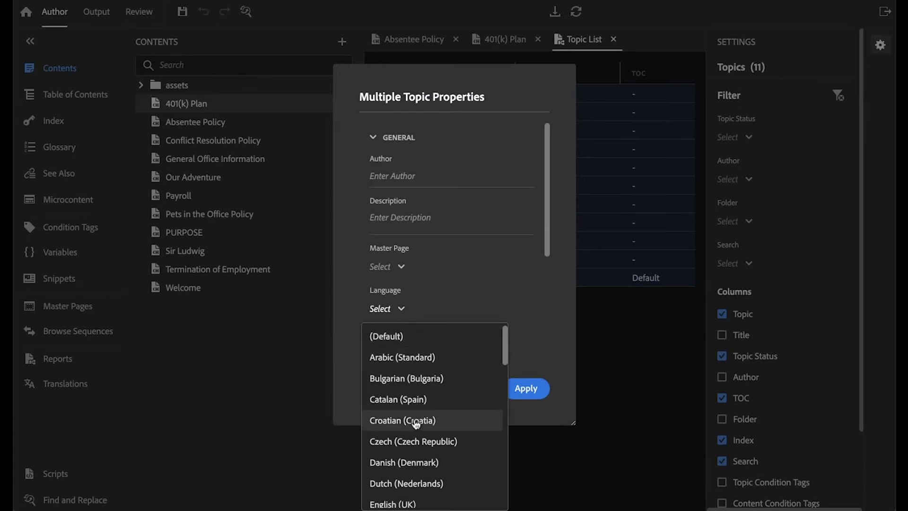
scroll(418, 437, down, 1)
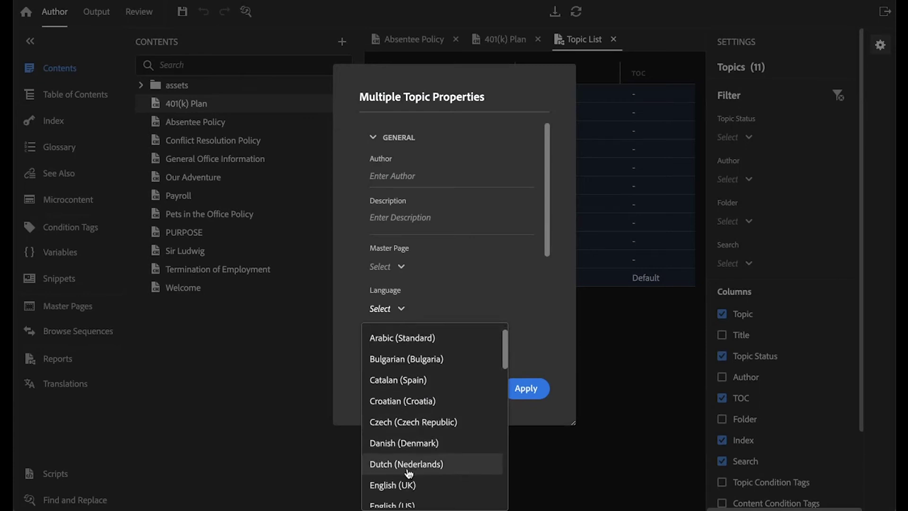
scroll(409, 482, down, 1)
click(408, 497)
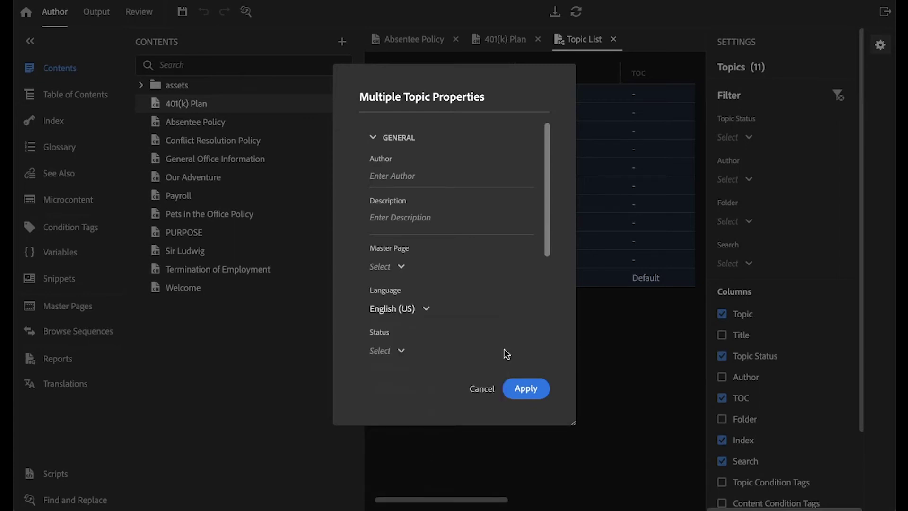
drag(546, 222, 555, 343)
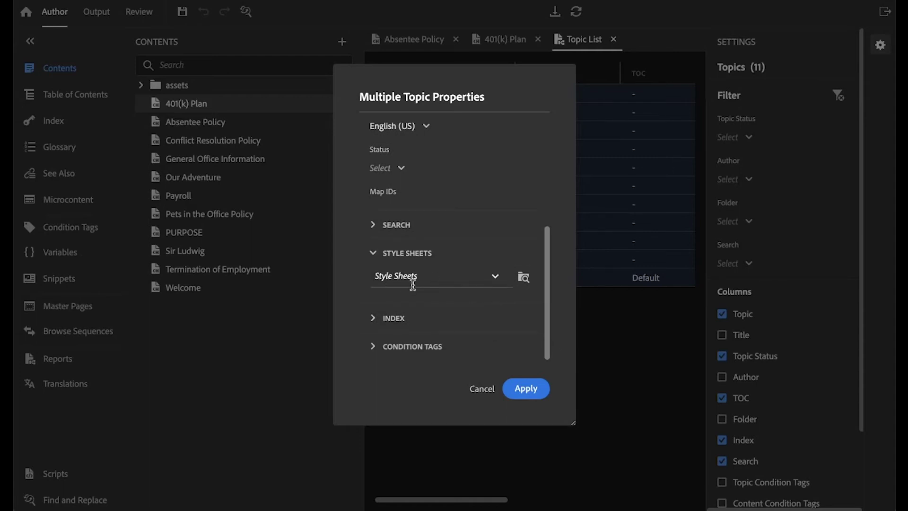
click(495, 280)
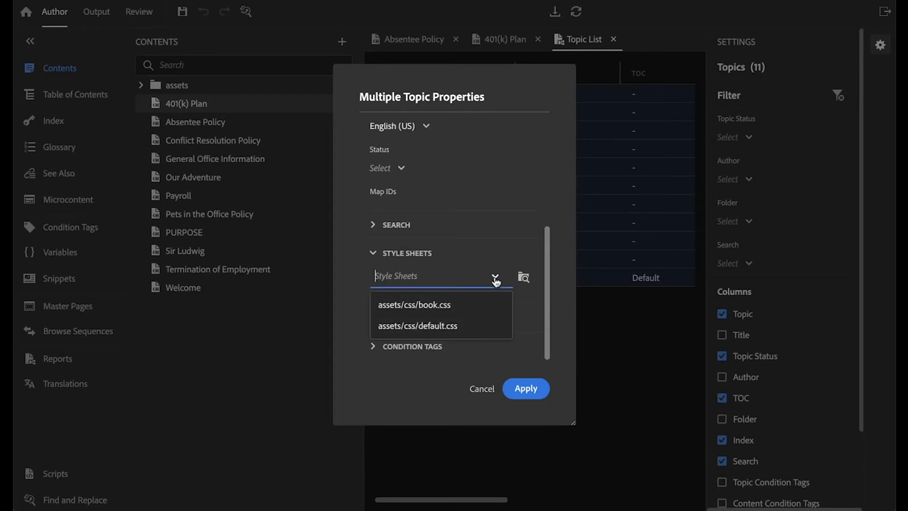
click(435, 325)
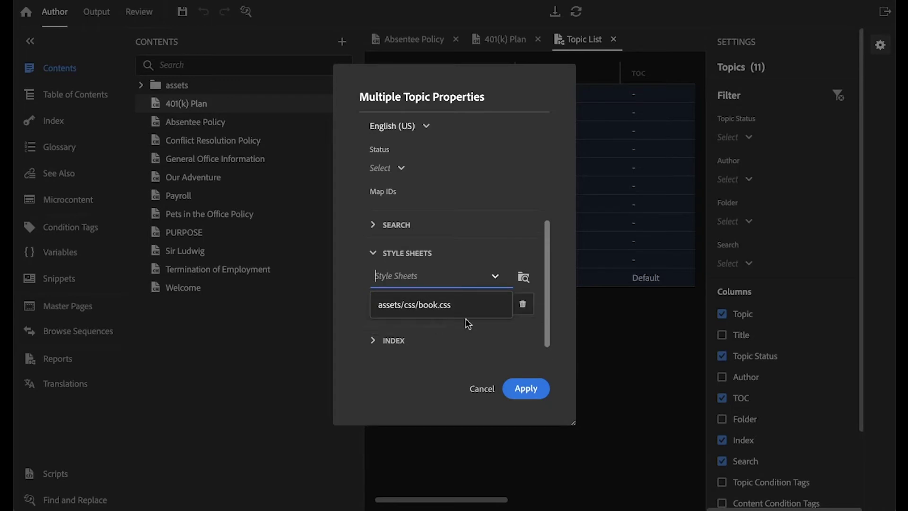
click(524, 390)
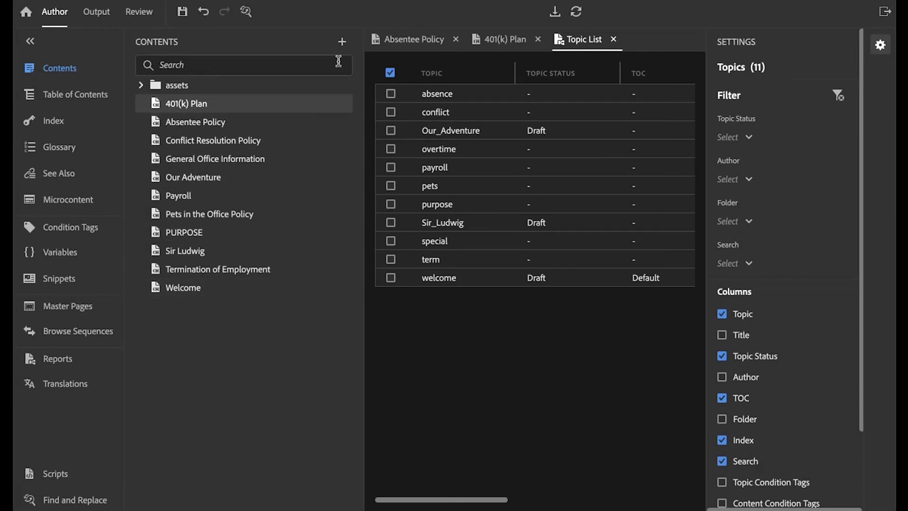
- In the 401(k) Plan topic, make Special Benefits a Heading 1
click(502, 42)
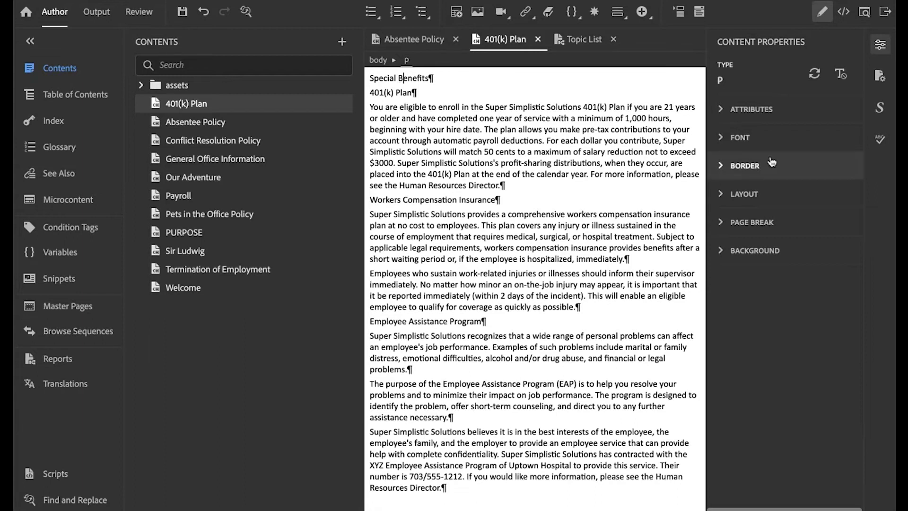
click(879, 110)
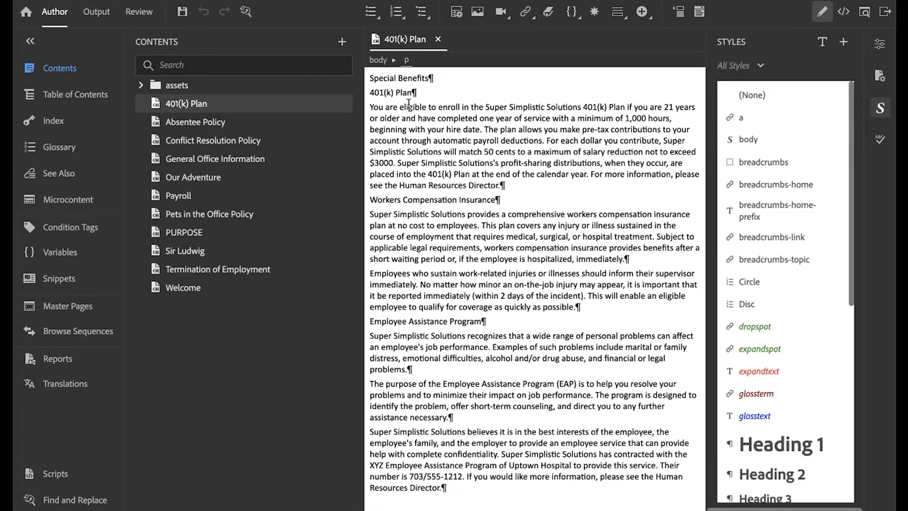
click(404, 81)
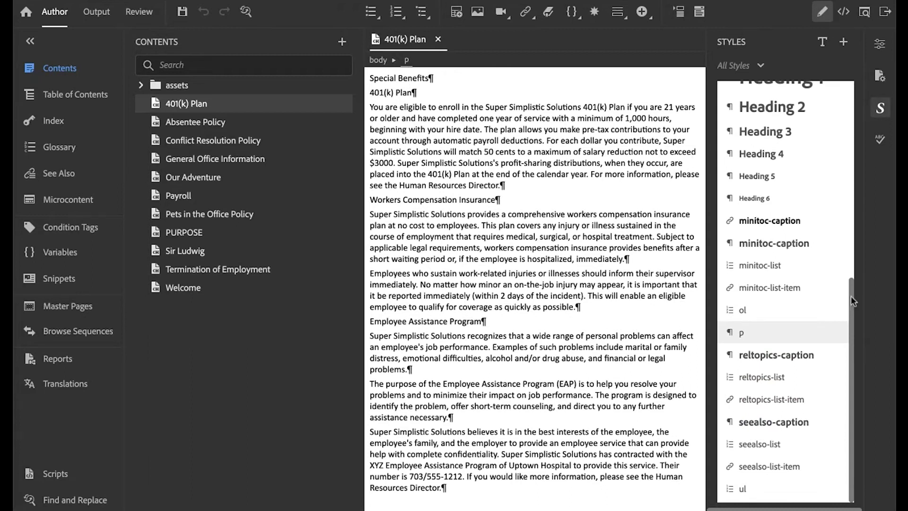
drag(850, 296, 850, 265)
click(779, 135)
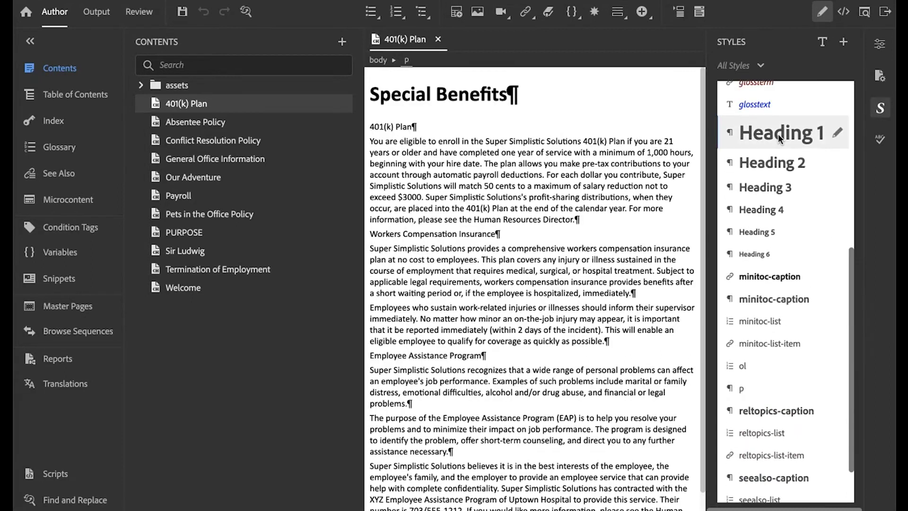
- Make 401(k) Plan, Workers Compensation Insurance and Employee Assistance Program Heading 2, then save
click(397, 130)
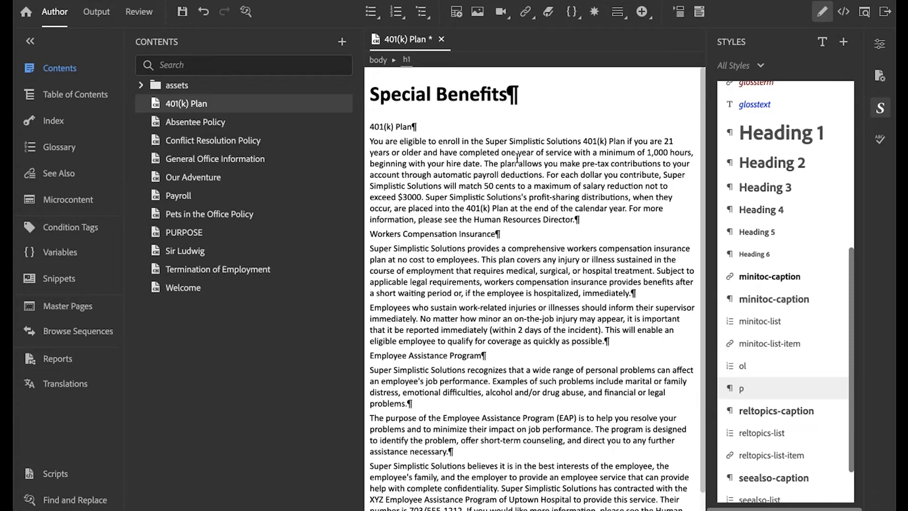
click(746, 161)
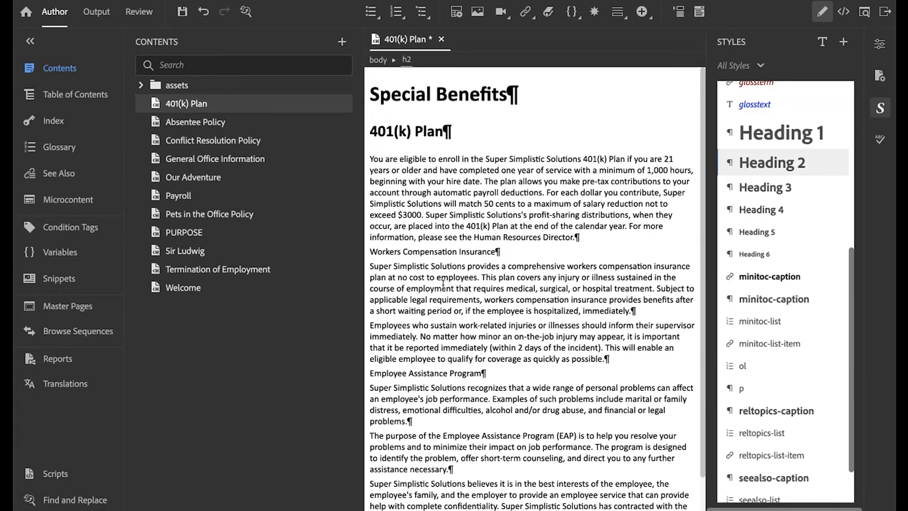
click(428, 251)
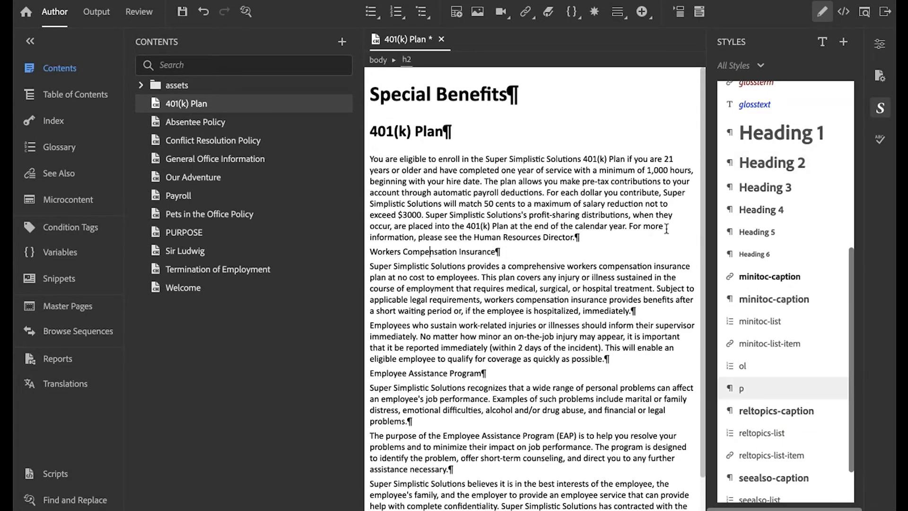
click(779, 164)
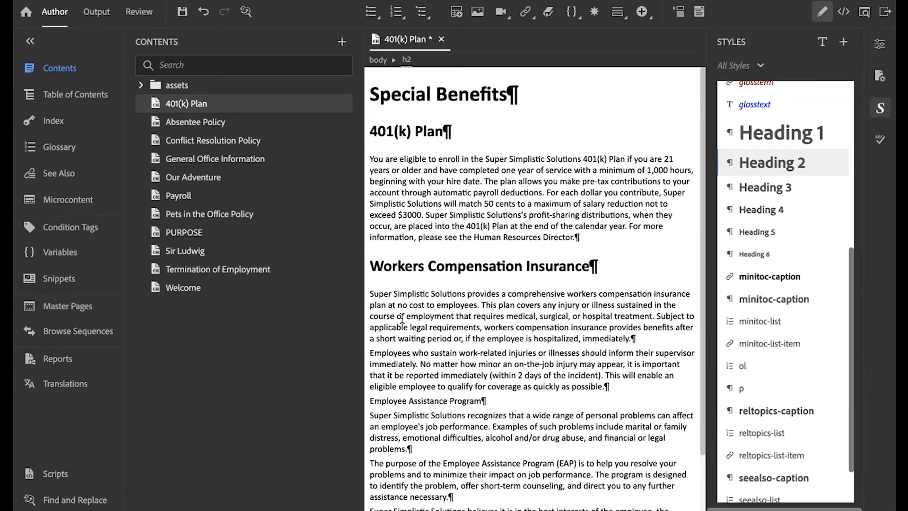
scroll(401, 317, down, 1)
click(409, 397)
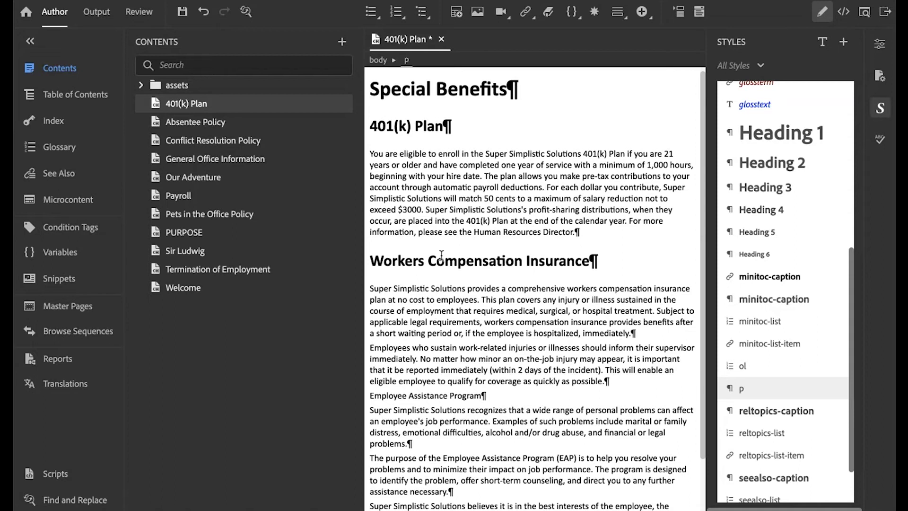
click(774, 158)
scroll(429, 440, down, 3)
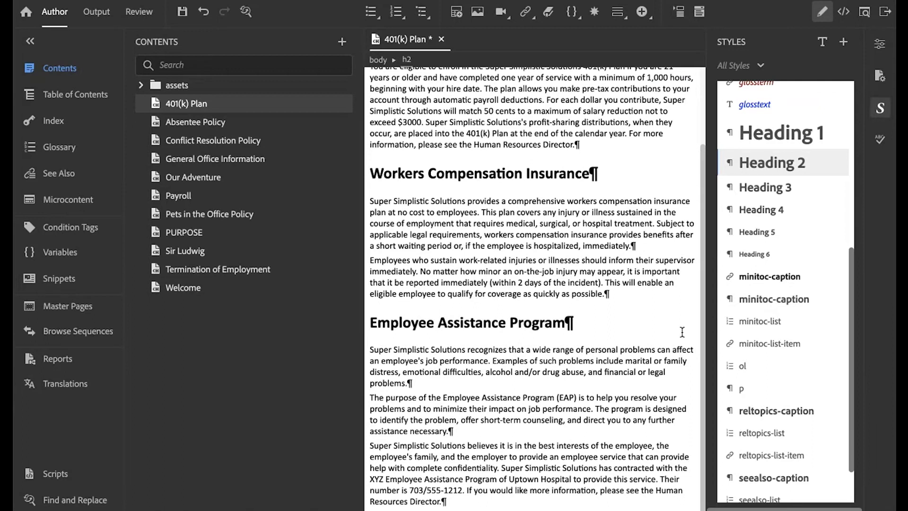
key(ctrl+s)
- Open the default.css stylesheet from the assets css folder
click(141, 86)
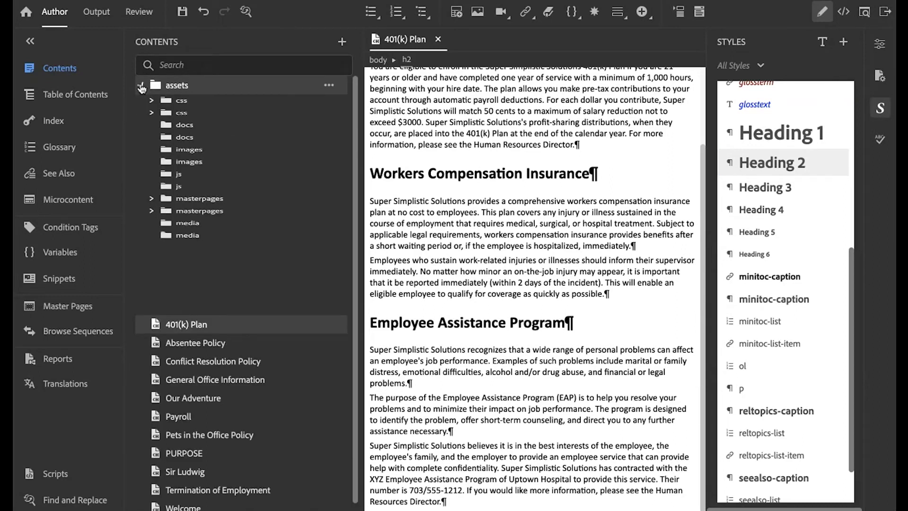
click(152, 122)
double_click(221, 164)
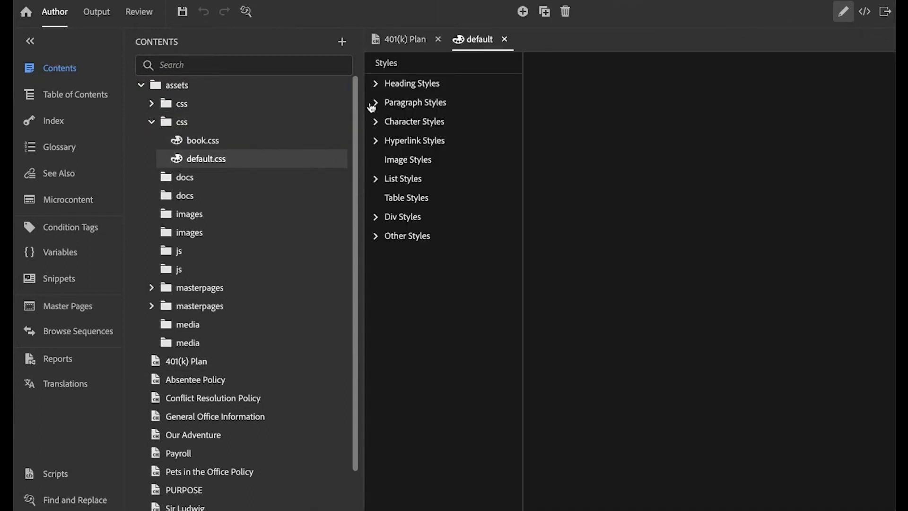
- Set the h1 font colour to Navy (#000080), save default.css and close it
click(375, 103)
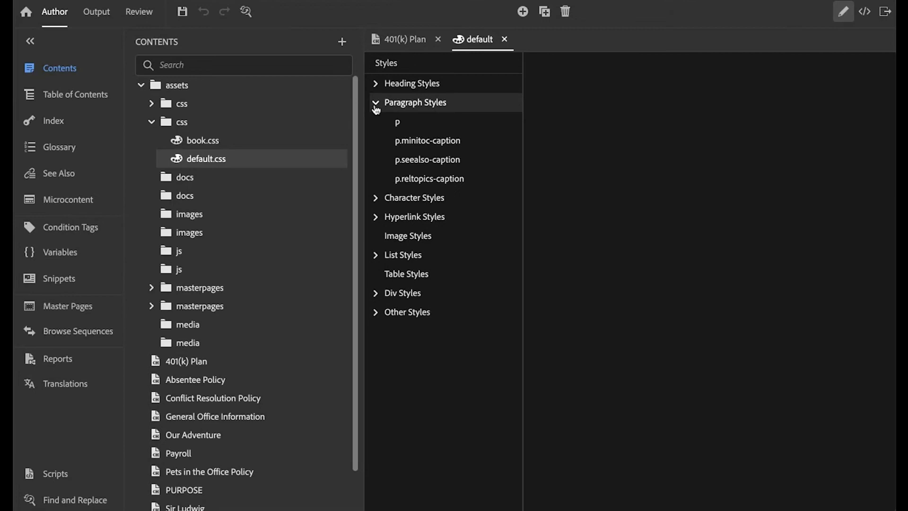
click(376, 108)
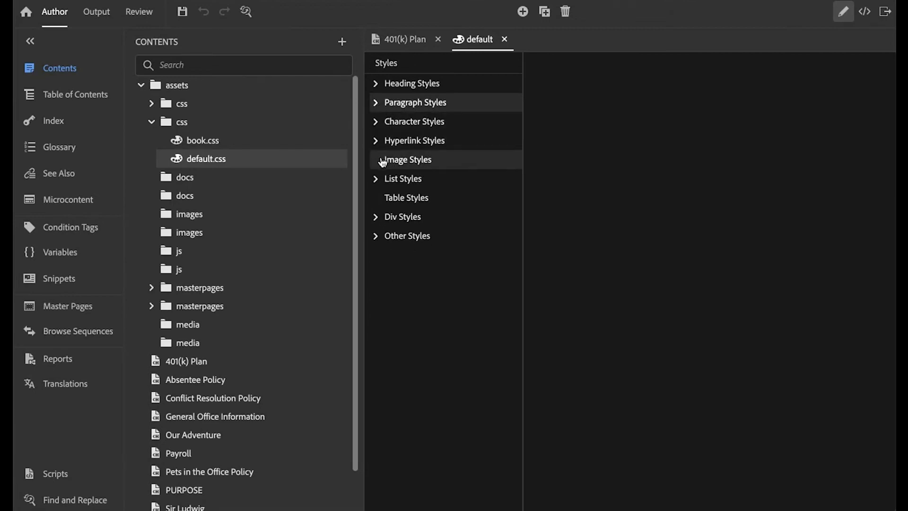
click(376, 84)
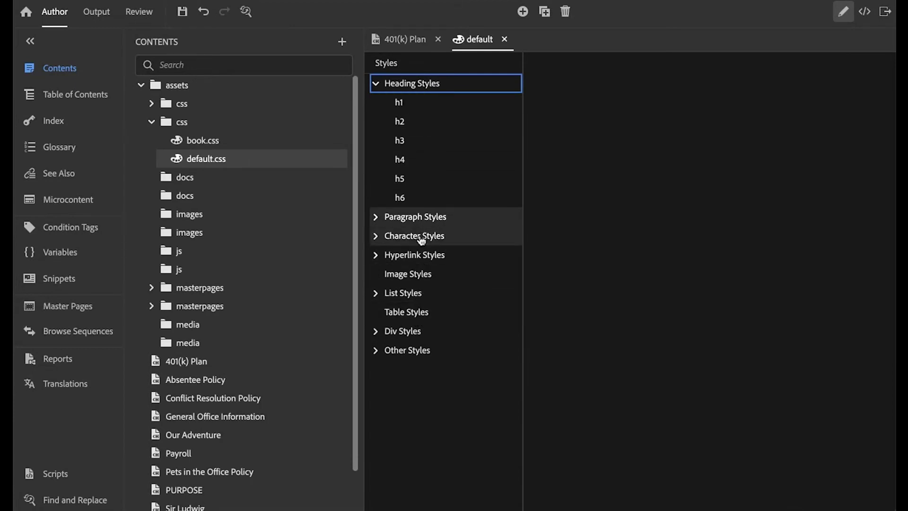
click(401, 103)
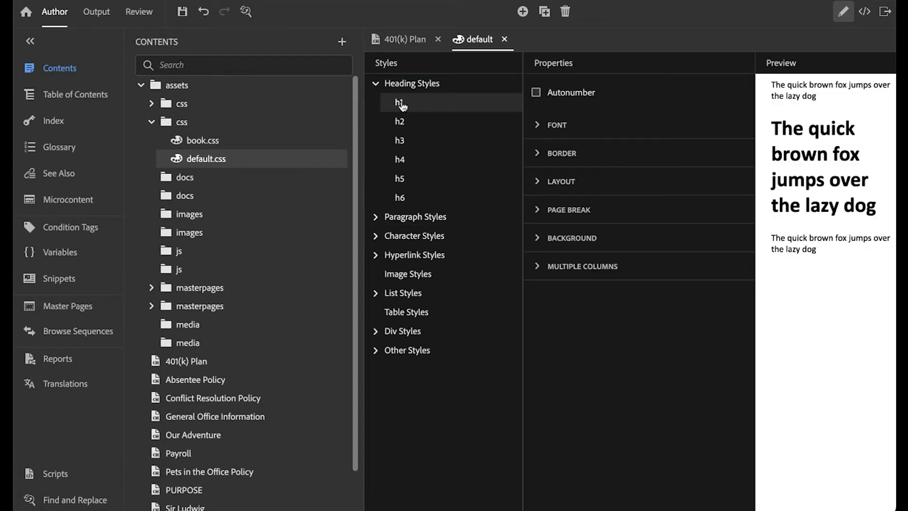
click(539, 126)
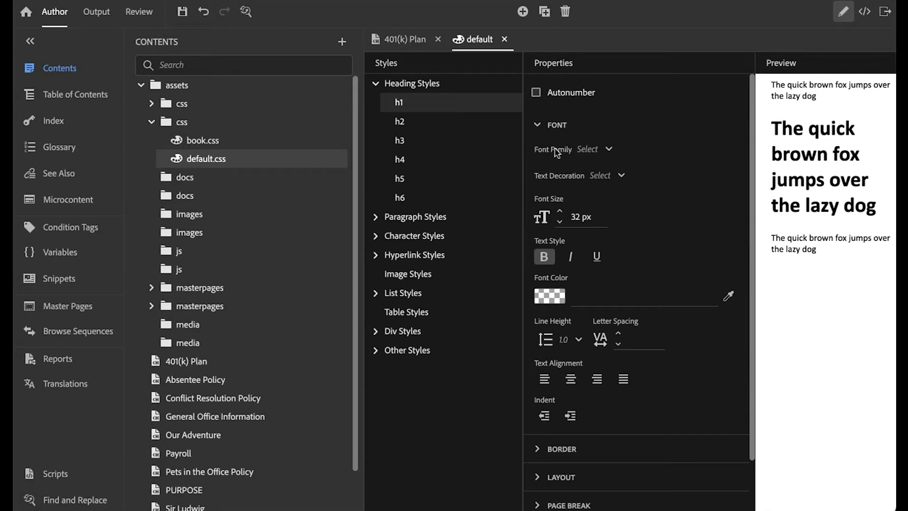
click(554, 302)
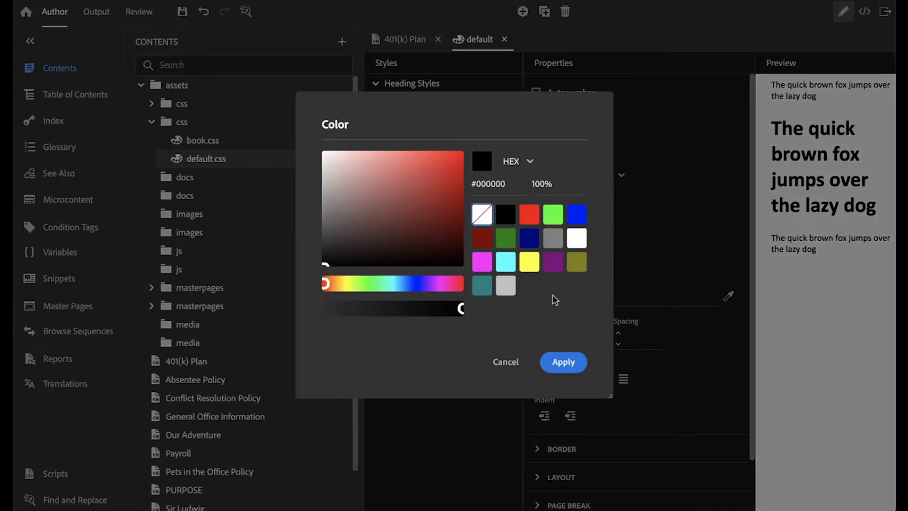
click(529, 238)
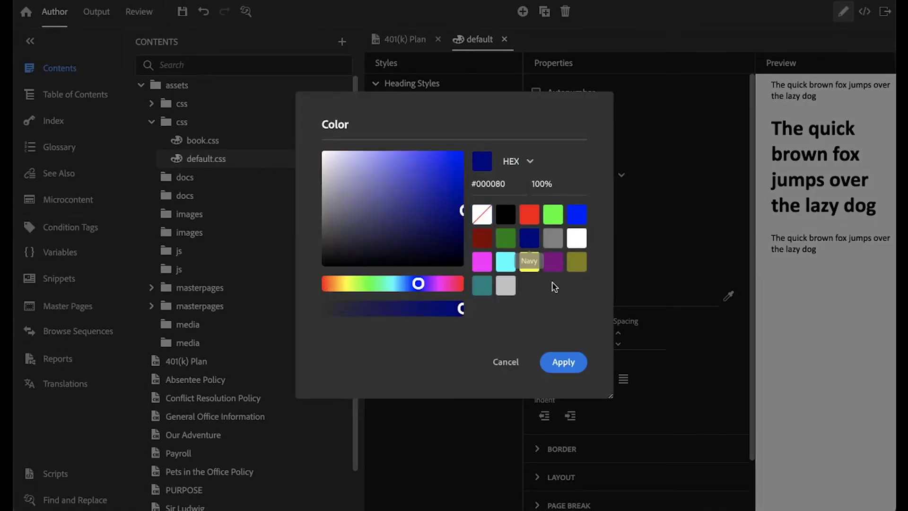
click(563, 361)
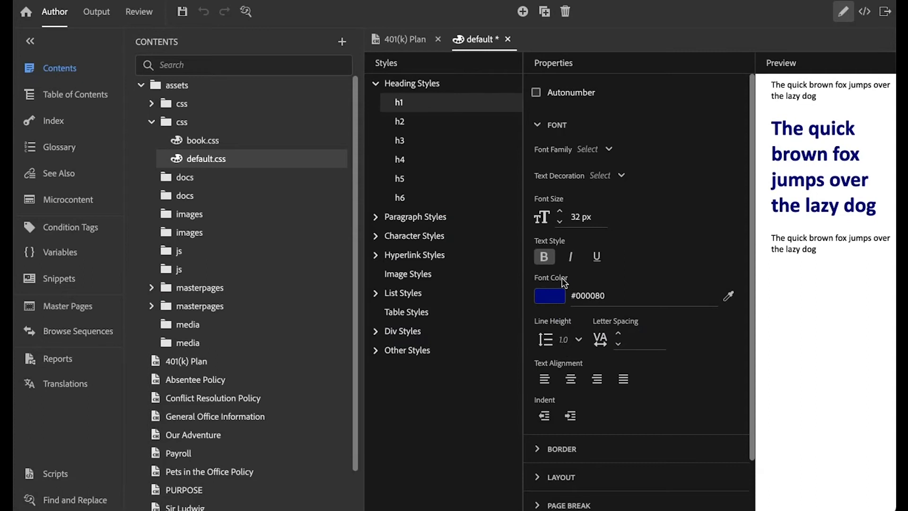
key(ctrl+s)
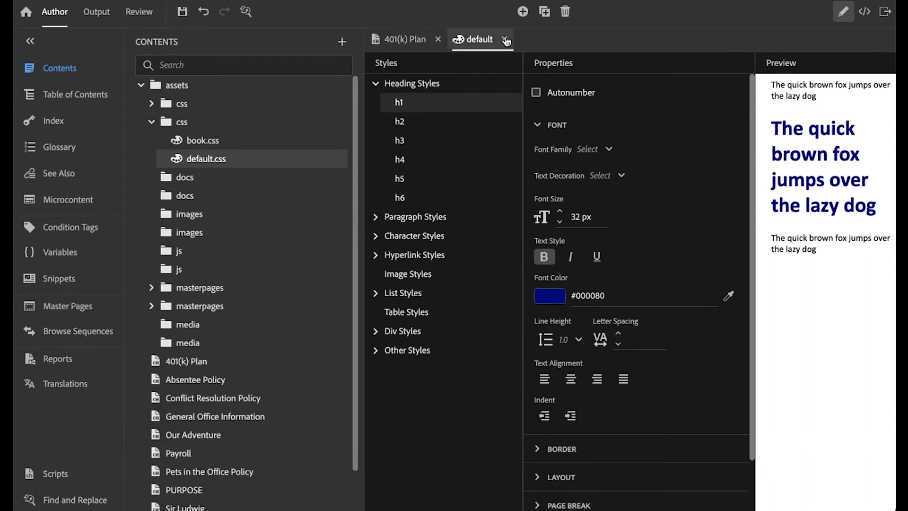
click(505, 41)
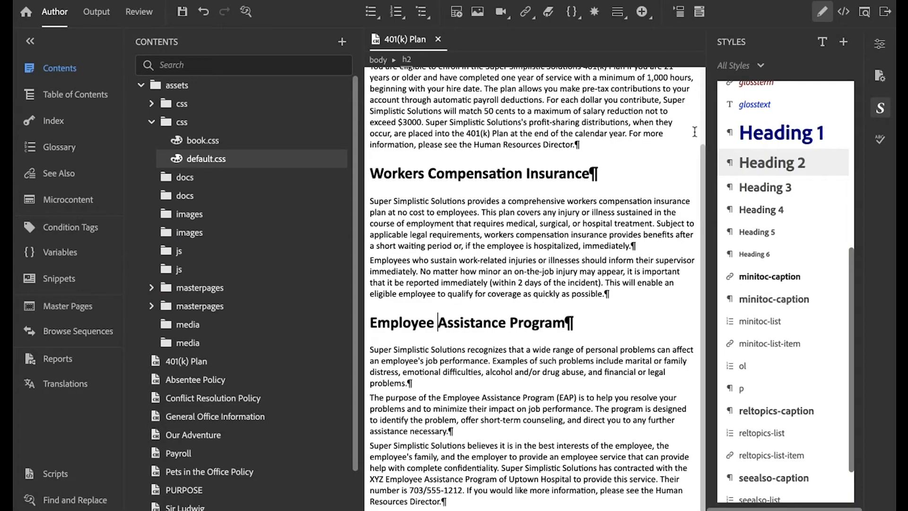
drag(703, 163, 697, 88)
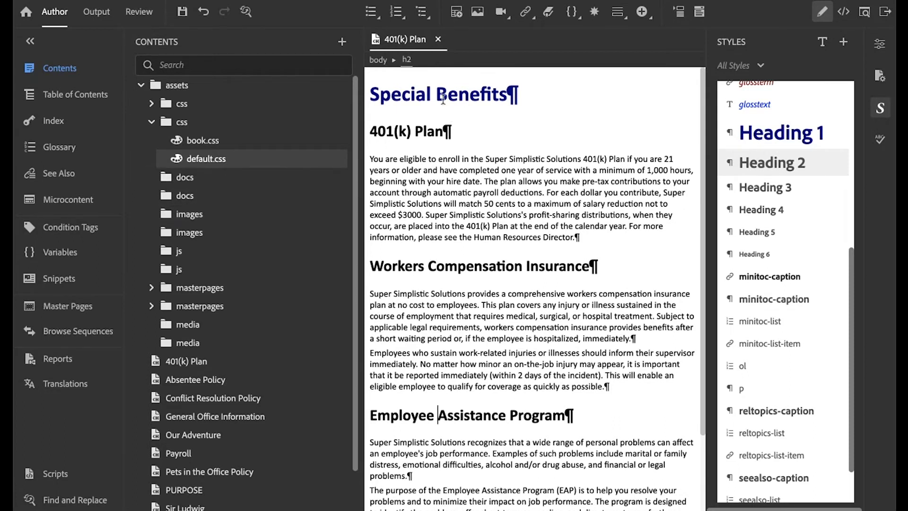
- Give the h2 style in default.css the dark red font colour #690202
double_click(198, 164)
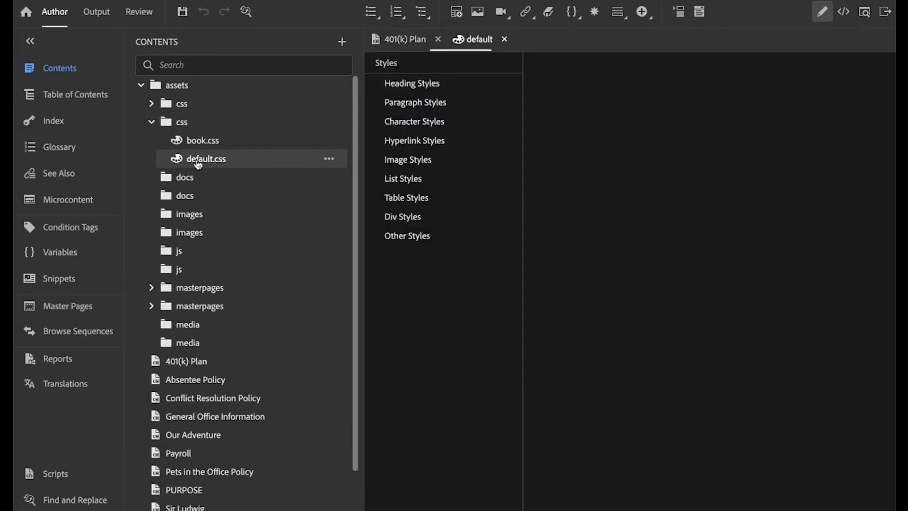
click(378, 85)
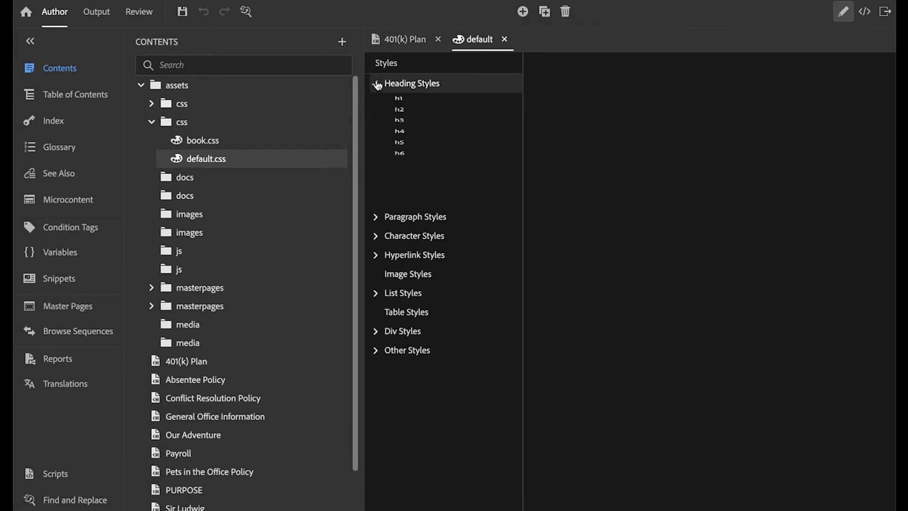
click(405, 122)
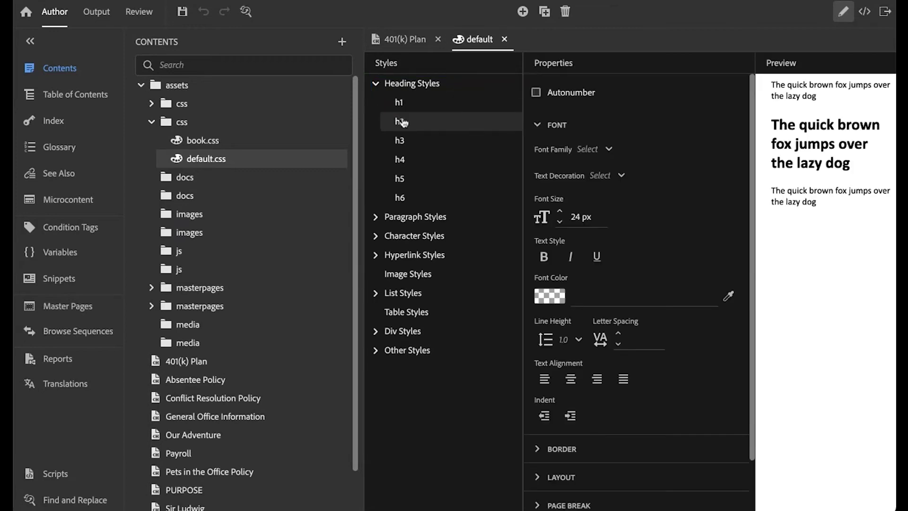
click(549, 297)
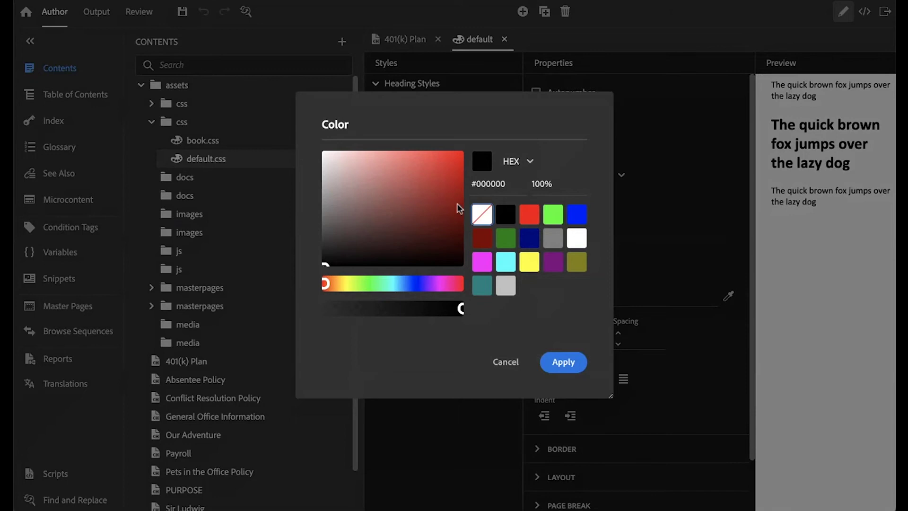
click(461, 220)
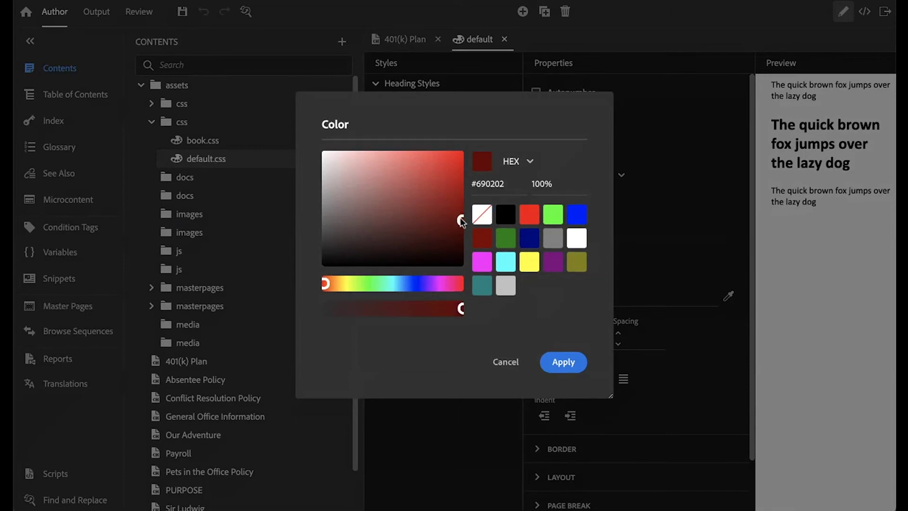
click(552, 360)
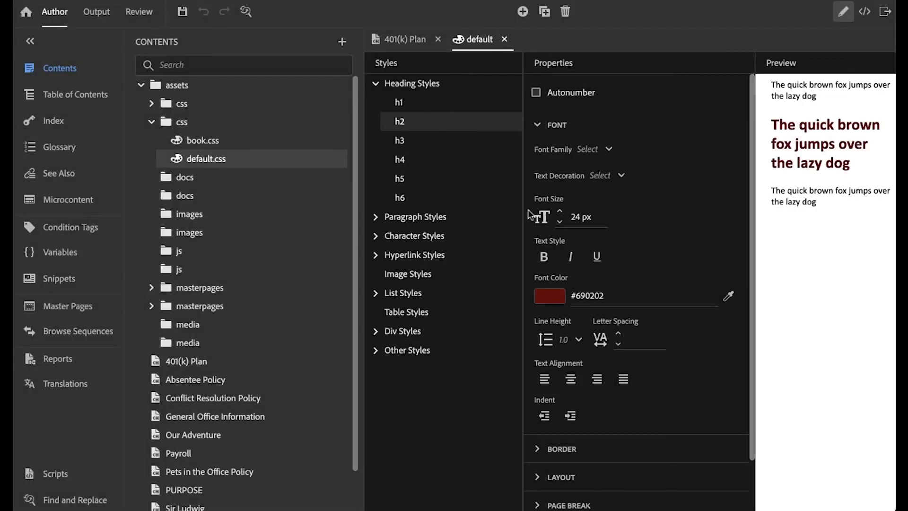
click(505, 39)
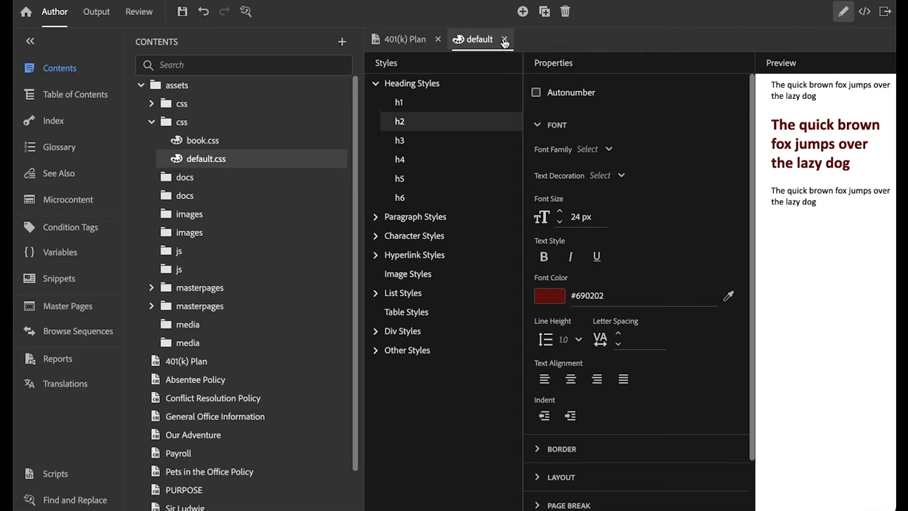
- Collapse the assets folder and open the Welcome and Sir Ludwig topics to check their headings
scroll(519, 334, down, 5)
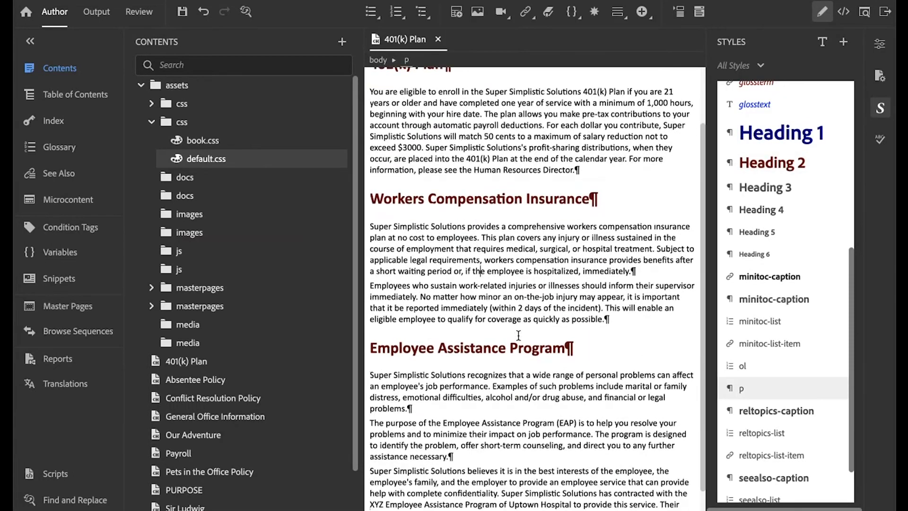
scroll(519, 335, up, 5)
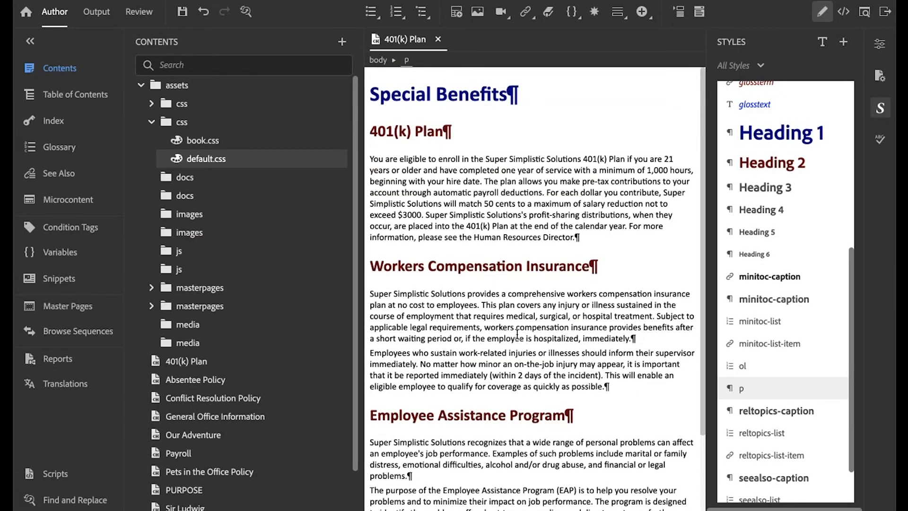
click(140, 85)
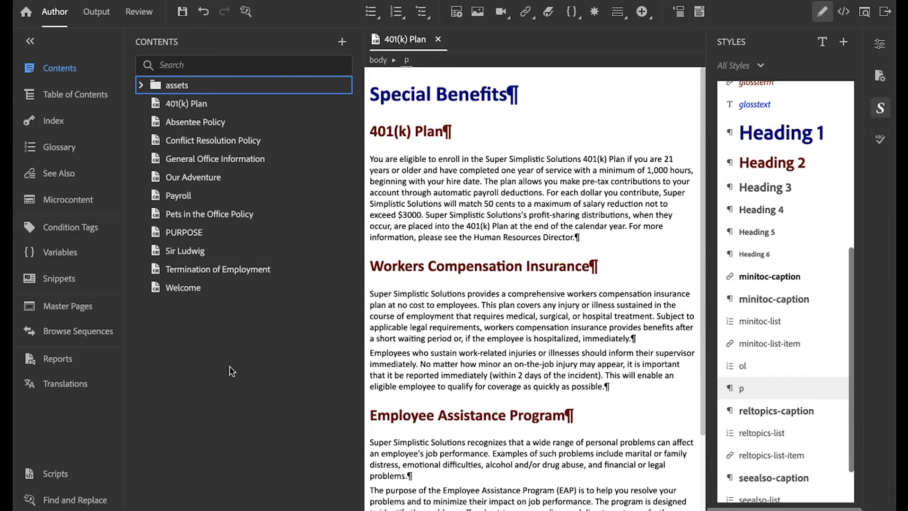
double_click(180, 291)
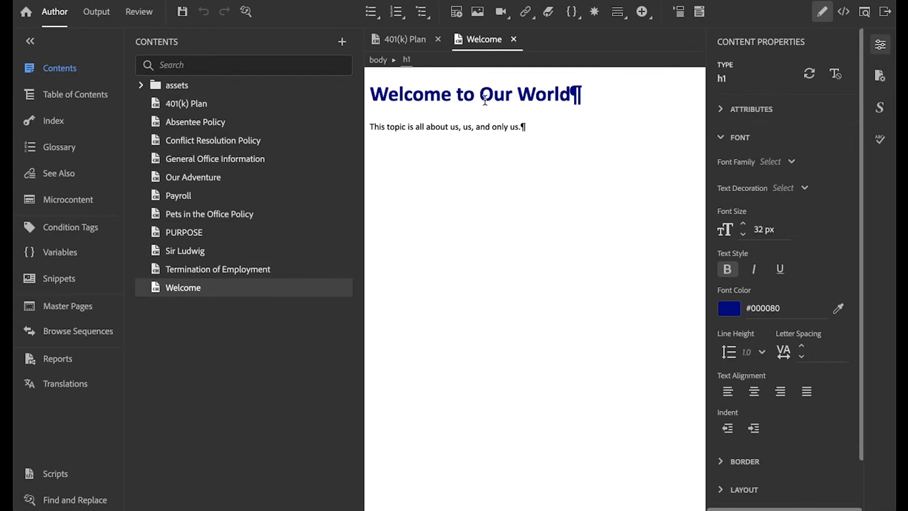
double_click(190, 255)
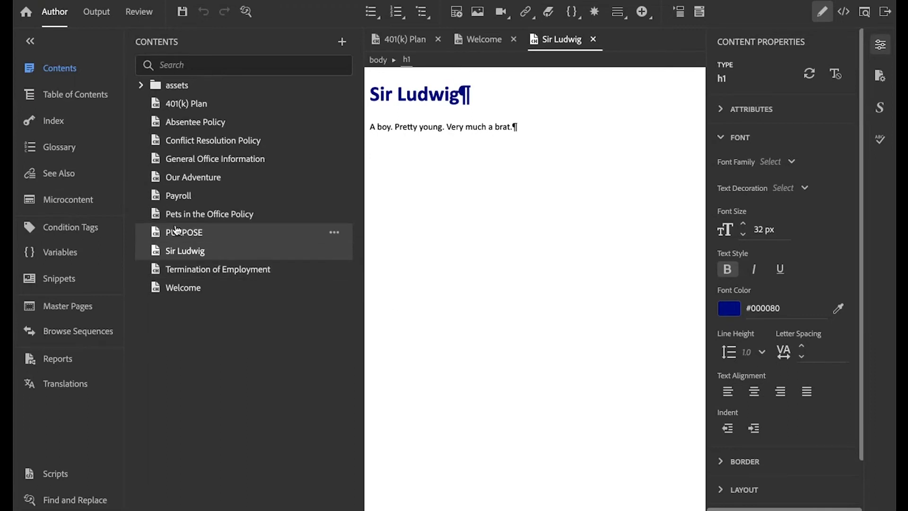
click(156, 109)
- Open the 401(k) Plan topic and undo an accidental heading split
double_click(156, 109)
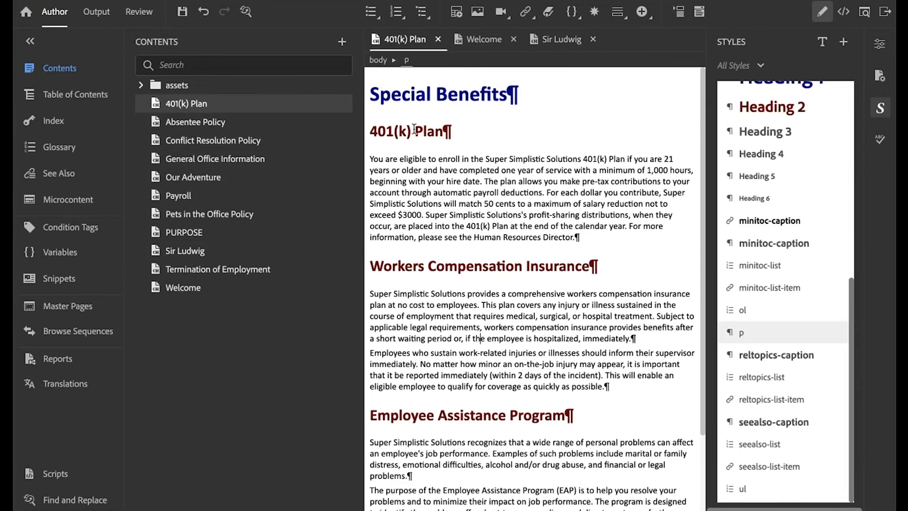
drag(850, 320, 818, 110)
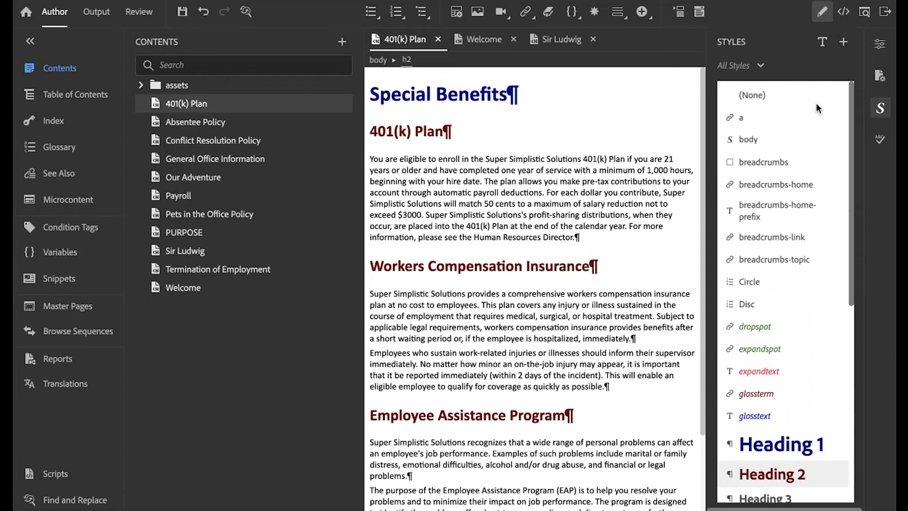
click(755, 141)
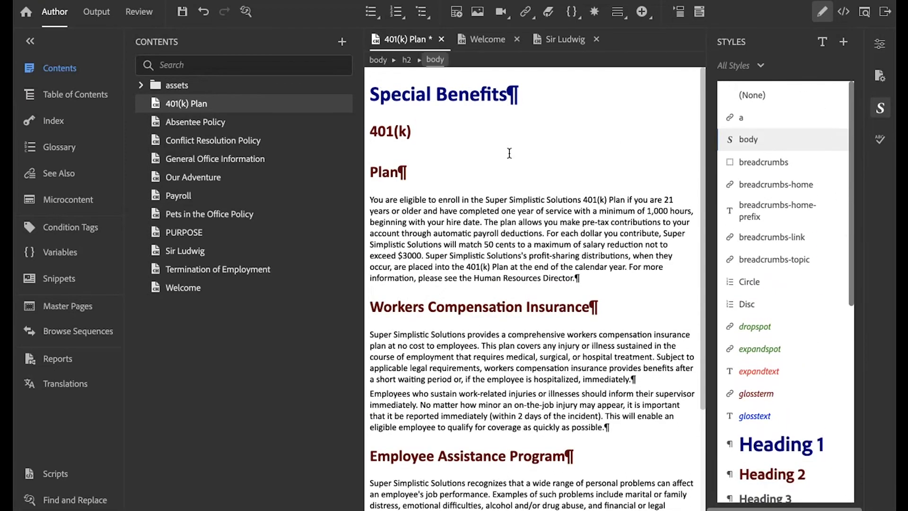
key(ctrl+z)
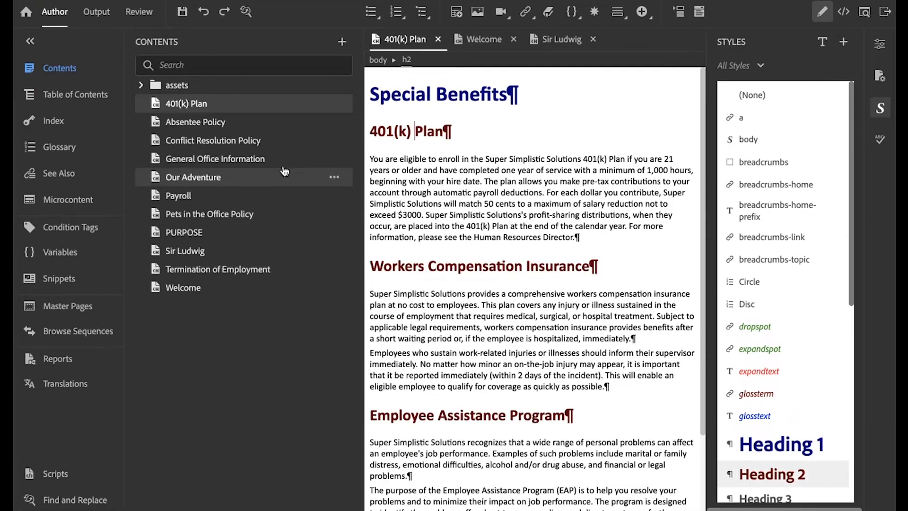
- In Absentee Policy, add the lines 'I would like this to be a heading 2' and 'Test'
double_click(161, 123)
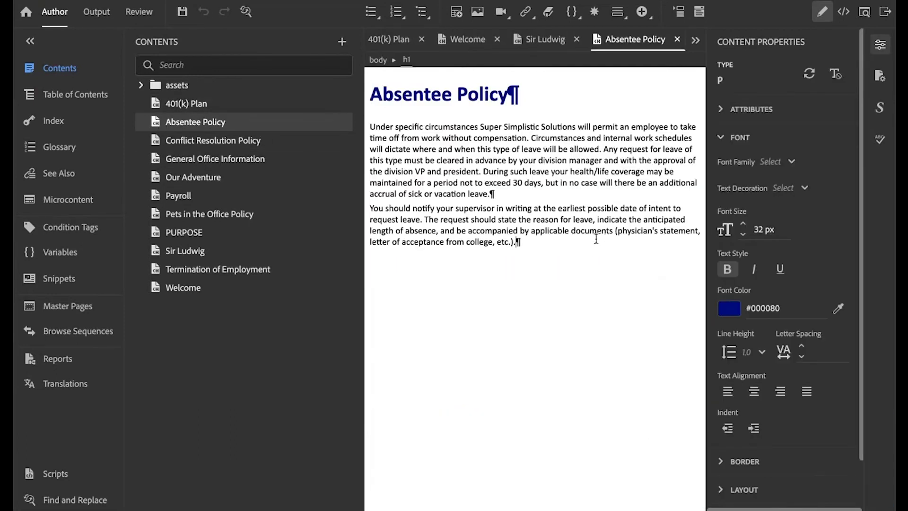
key(Return)
text(I wu)
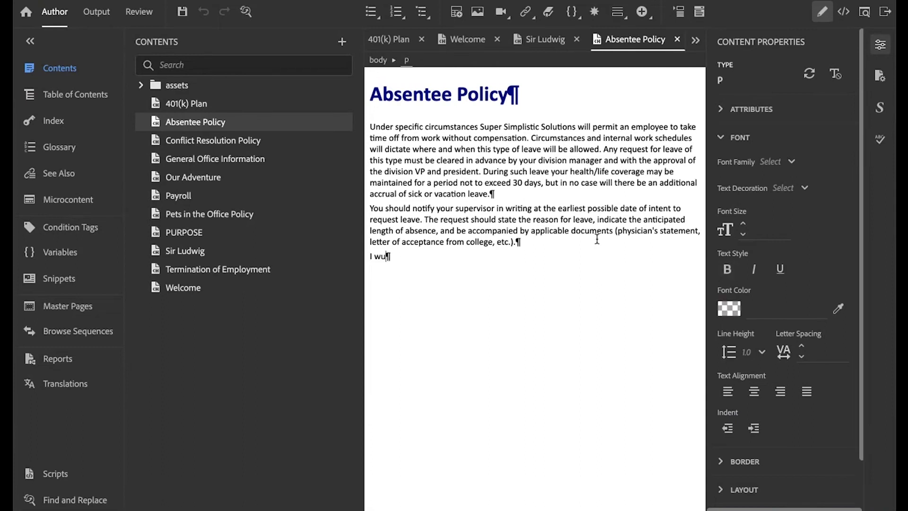
key(BackSpace)
text(ould like this to be a h)
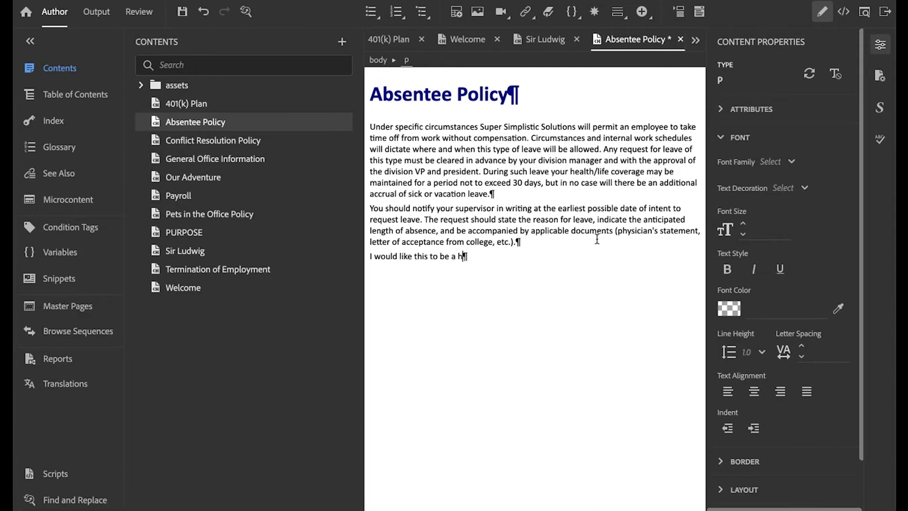
text(eading 2)
key(Return)
text(Test)
- Make the new line a Heading 2, delete the Test line, and save the topic
triple_click(453, 256)
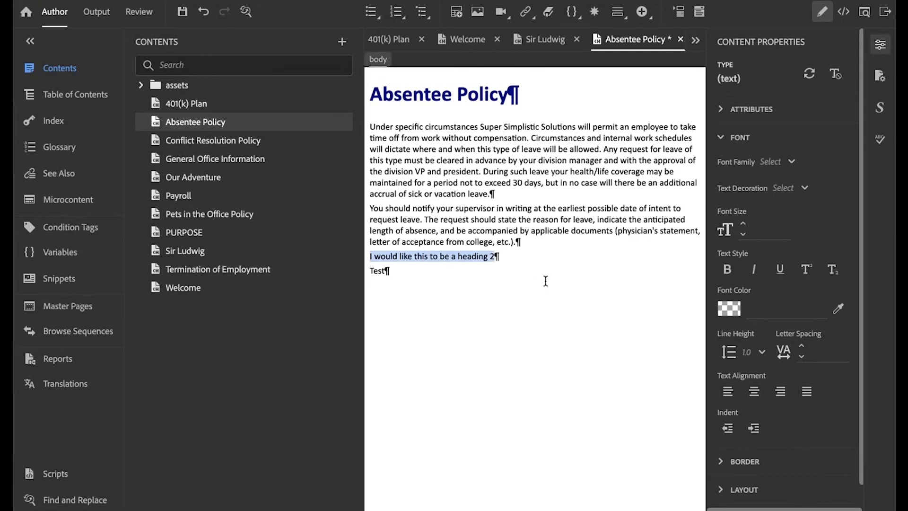
key(ctrl+2)
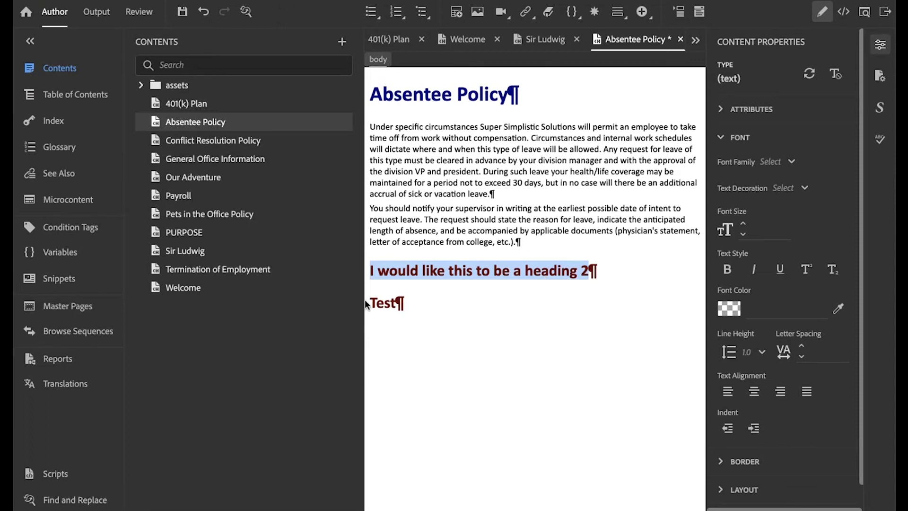
drag(377, 303, 442, 307)
key(BackSpace)
key(BackSpace)
key(BackSpace)
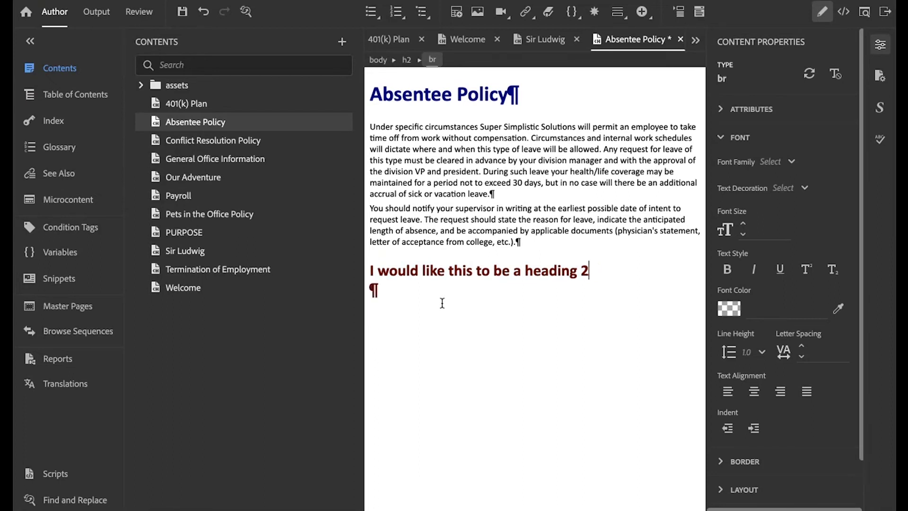
key(ctrl+3)
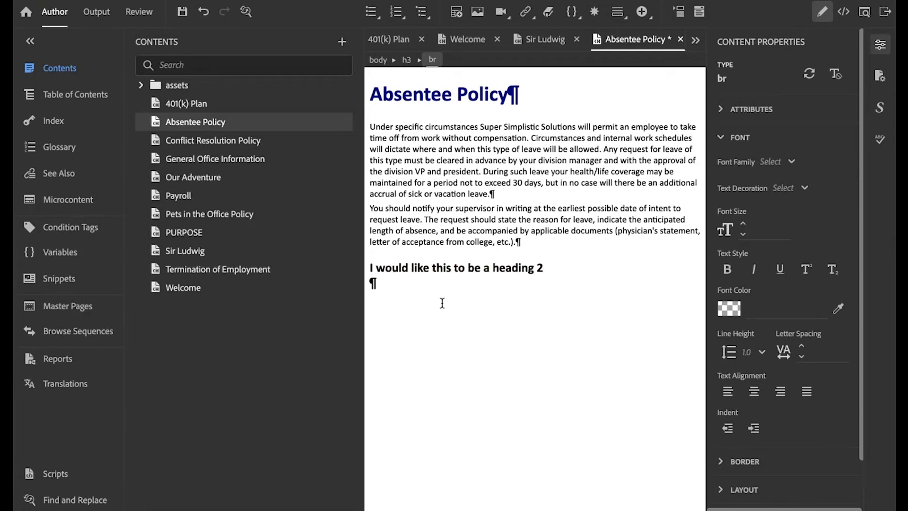
key(ctrl+1)
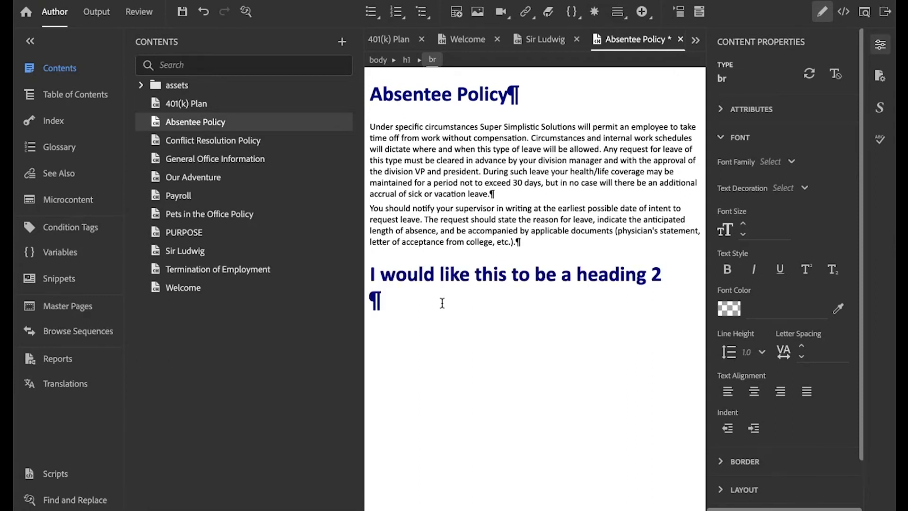
key(ctrl+2)
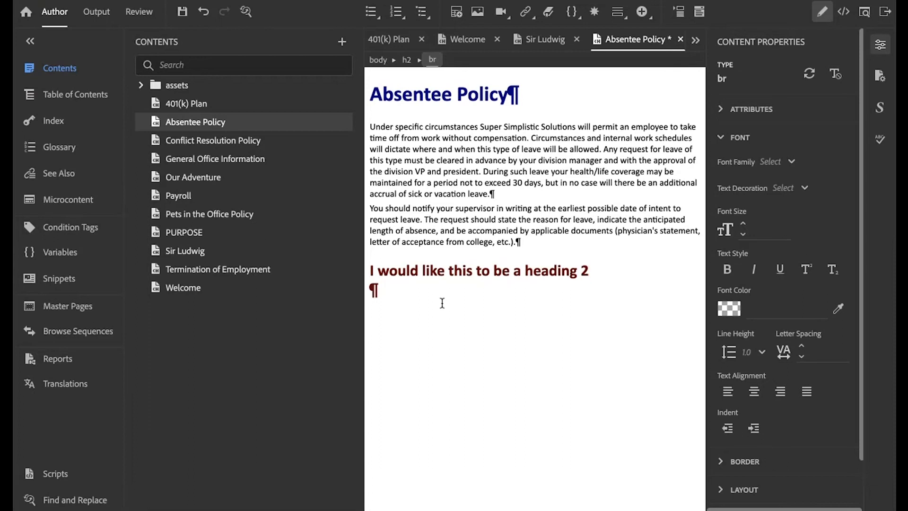
key(ctrl+s)
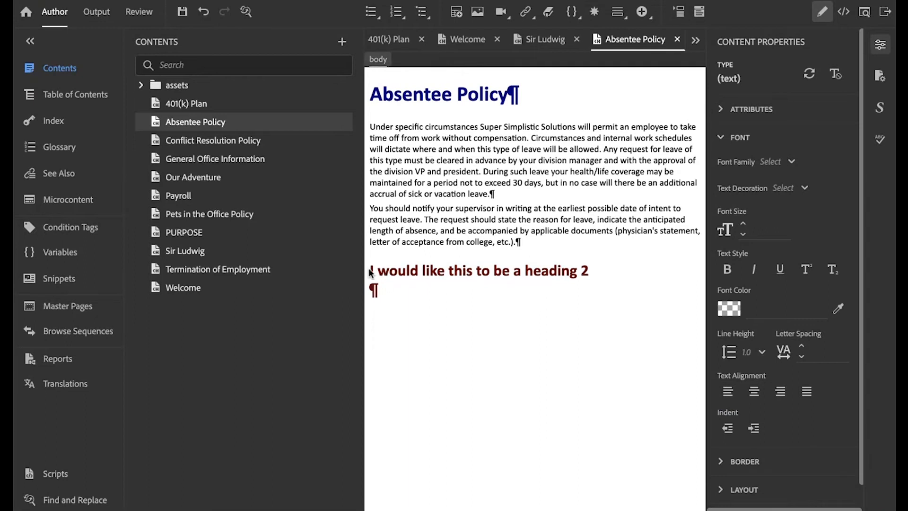
- Delete the heading 2 line and its empty line from Absentee Policy, then save
drag(372, 270, 608, 268)
key(BackSpace)
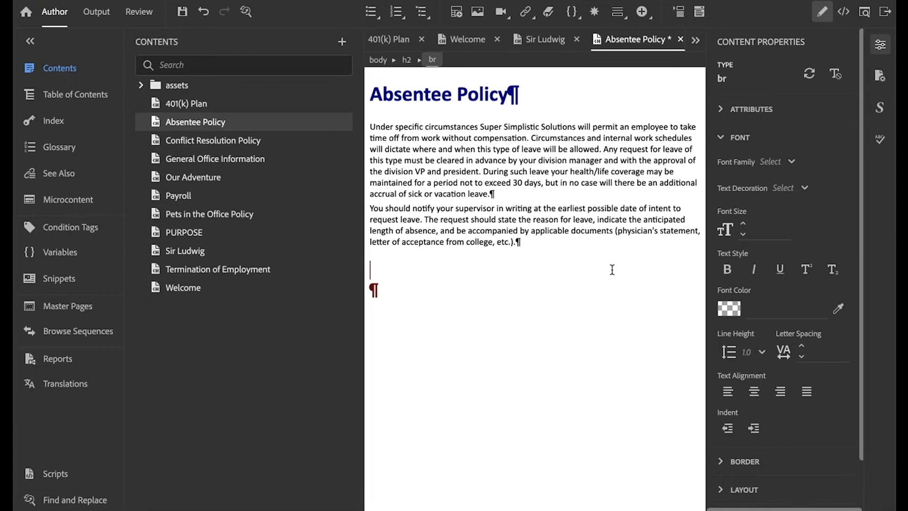
key(BackSpace)
key(ctrl+s)
key(super+Tab)
key(super+Tab)
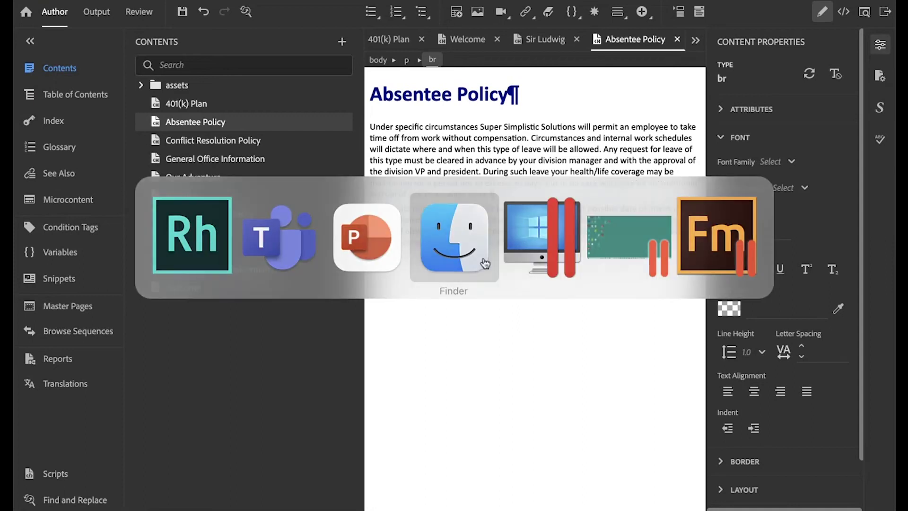
- Open Substance Abuse.docx in Word from RoboHelp2020Data > topicContent in Finder
click(466, 249)
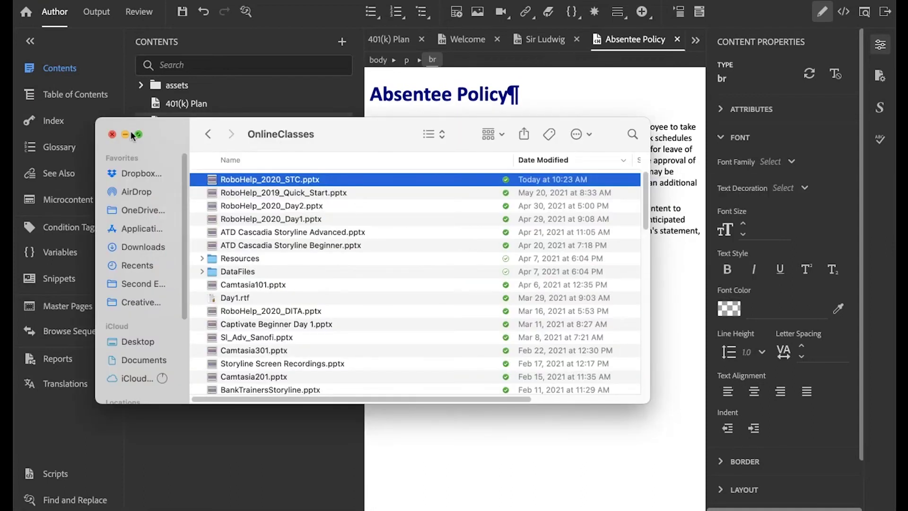
click(113, 135)
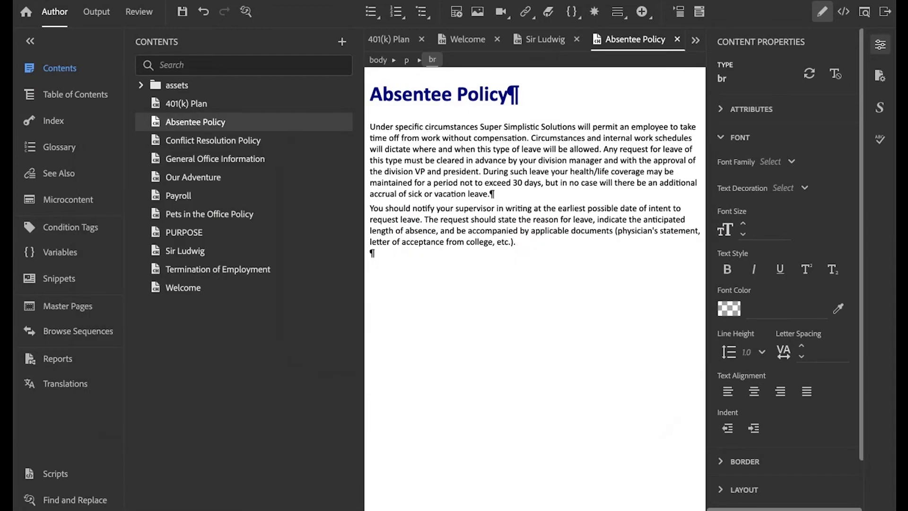
key(super+Tab)
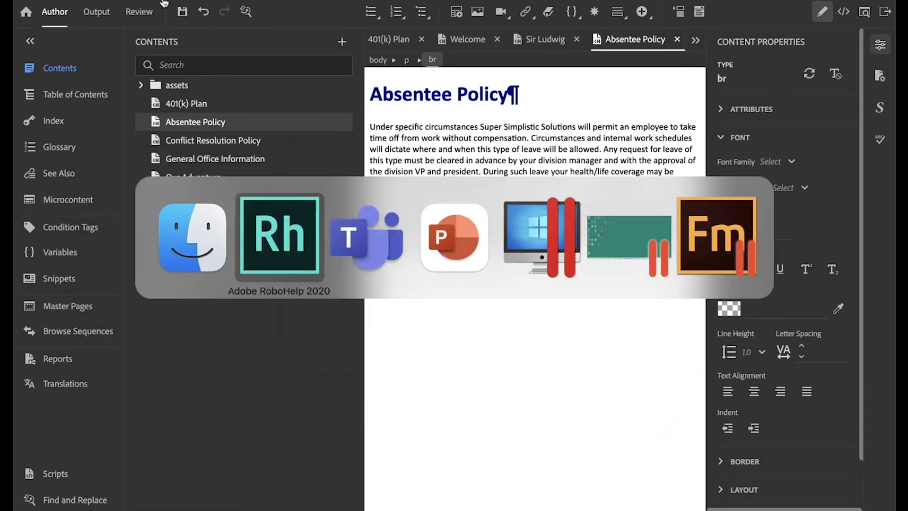
key(super+shift+Tab)
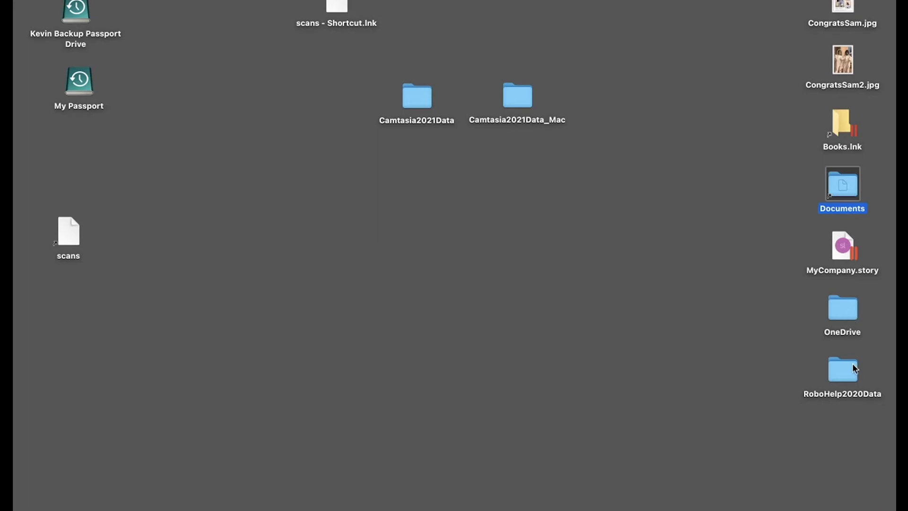
click(853, 375)
double_click(854, 376)
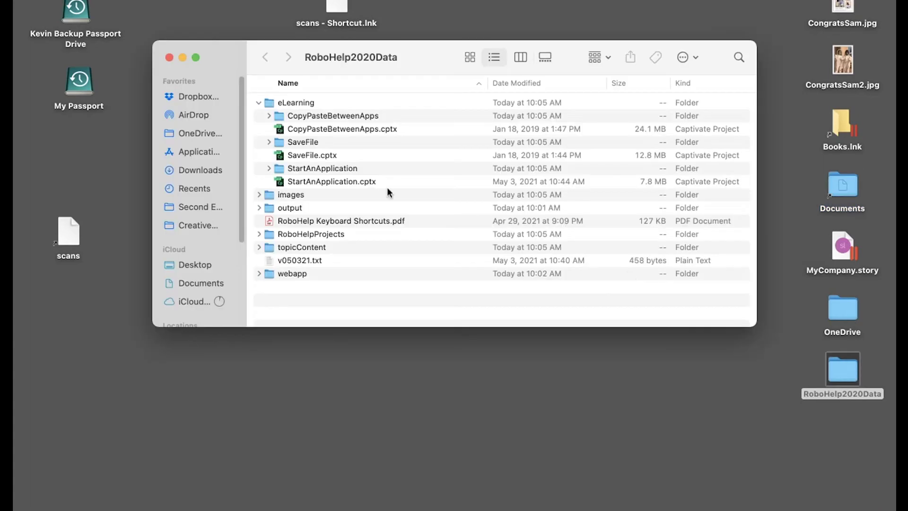
click(259, 103)
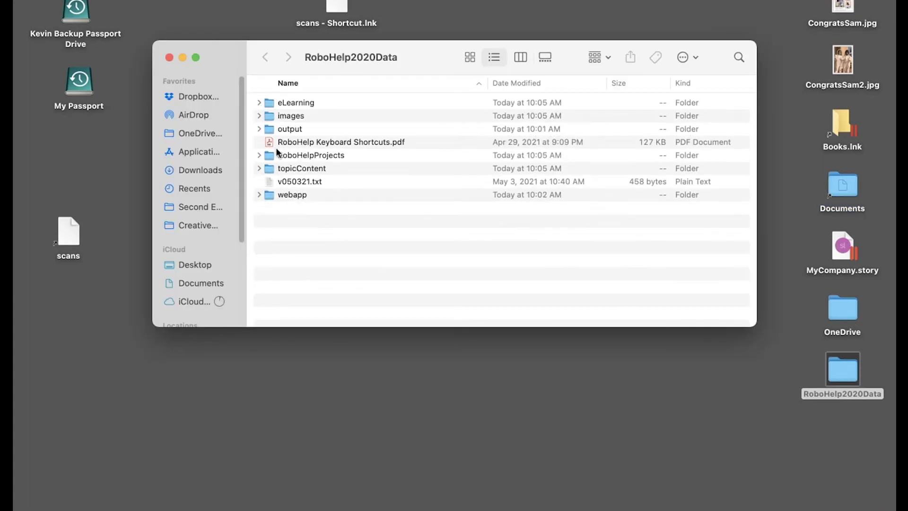
double_click(298, 169)
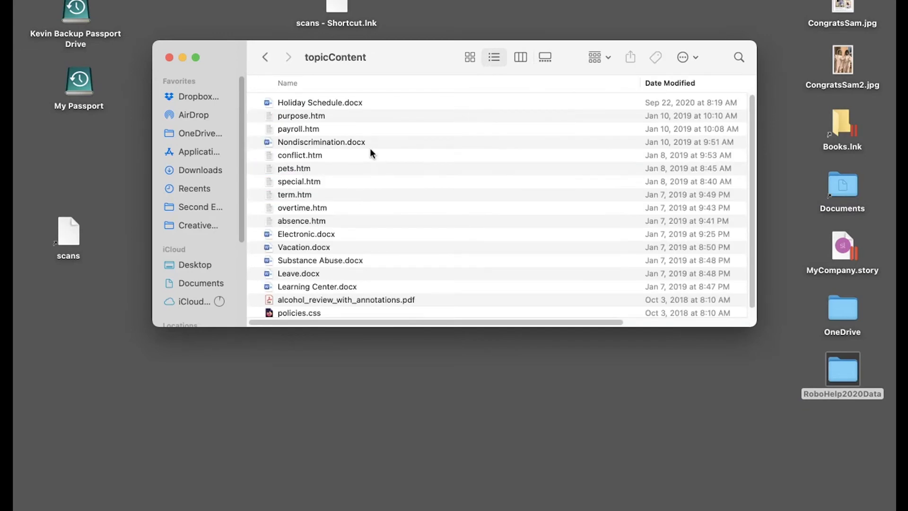
click(325, 261)
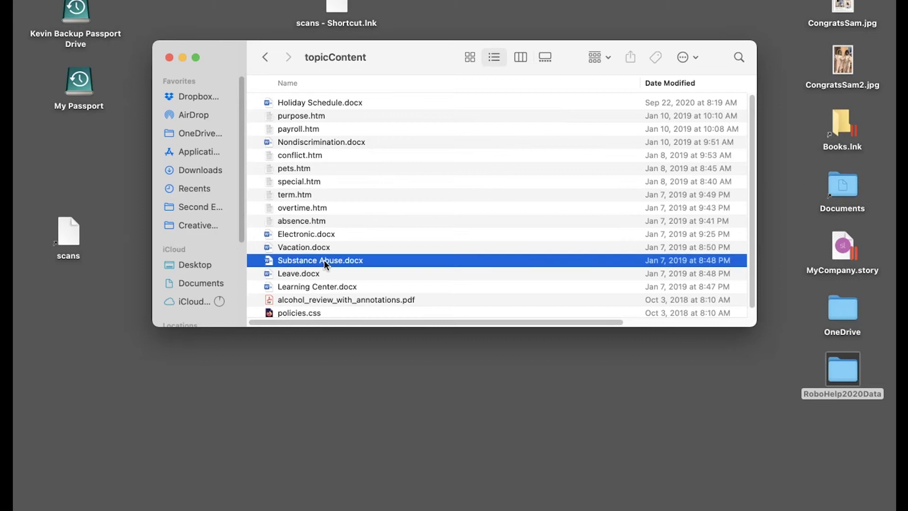
double_click(359, 261)
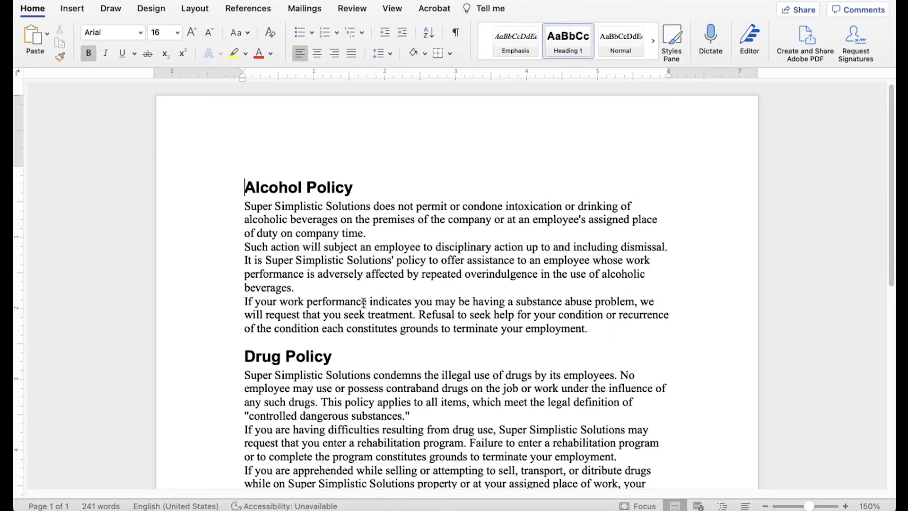
- Add a 'Golf' line followed by 'I have actually become quite good at golf. Hardest sport ever!!!'
scroll(396, 360, down, 5)
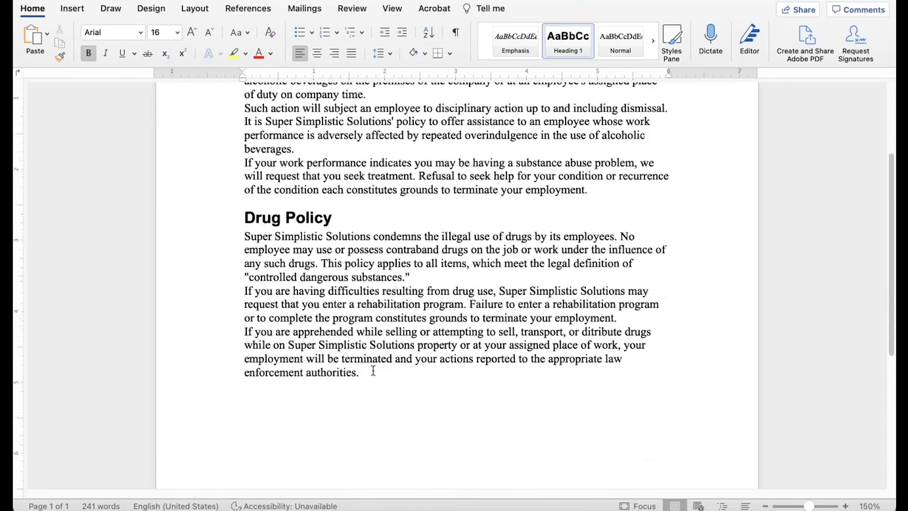
click(389, 379)
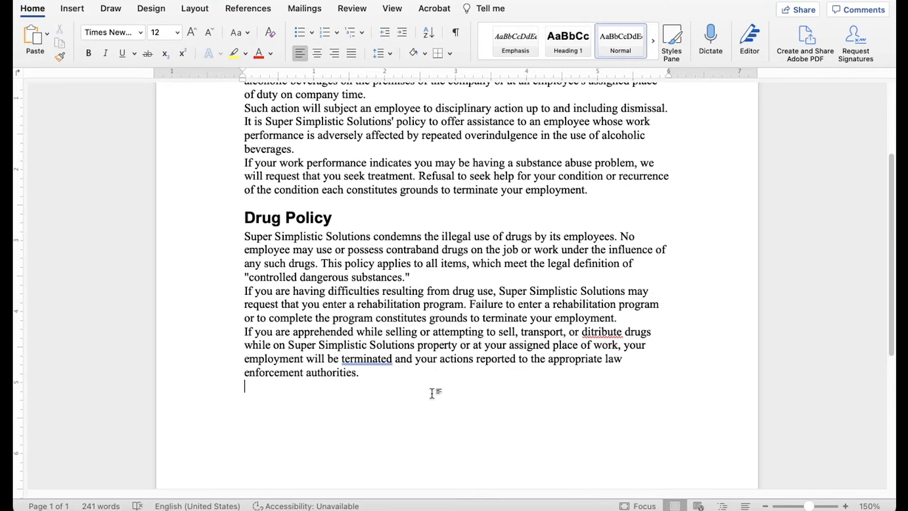
text(Golf)
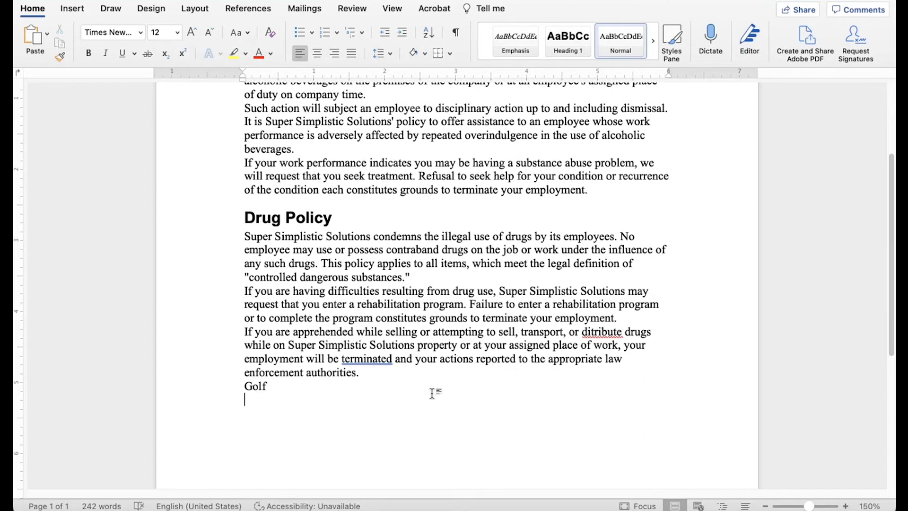
key(Return)
text(I have acta)
key(BackSpace)
text(ually )
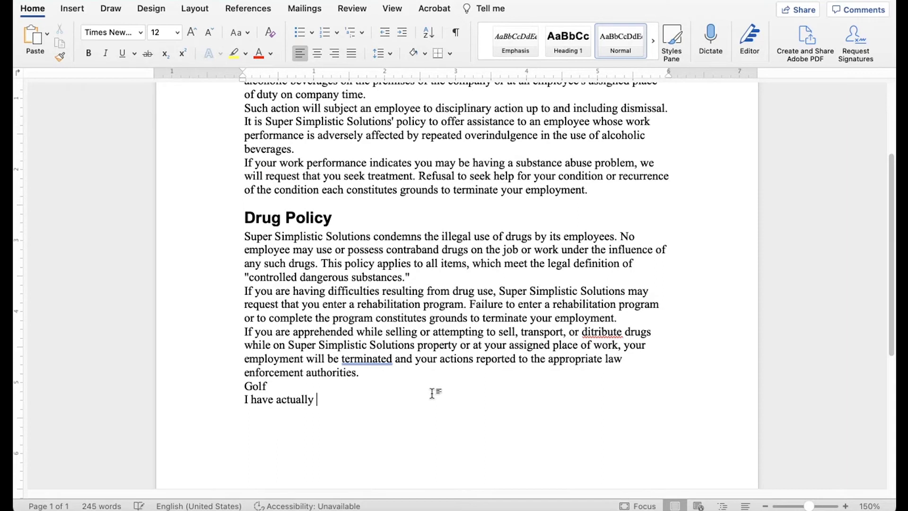
text(become quite goo)
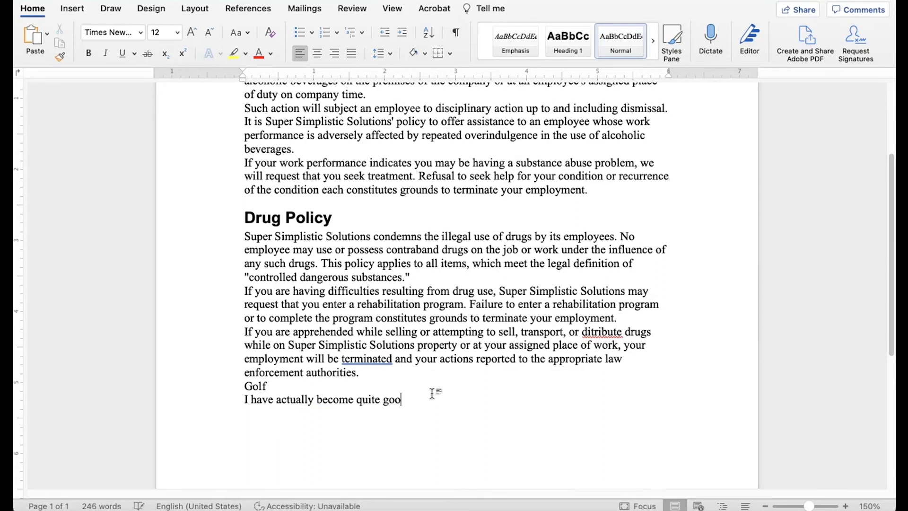
text(d at golf)
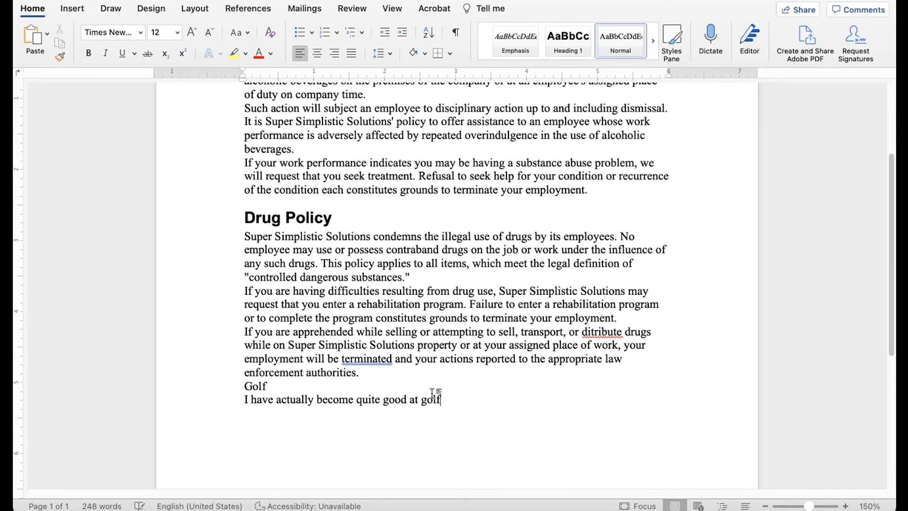
text(. Hardest sport ever!!!)
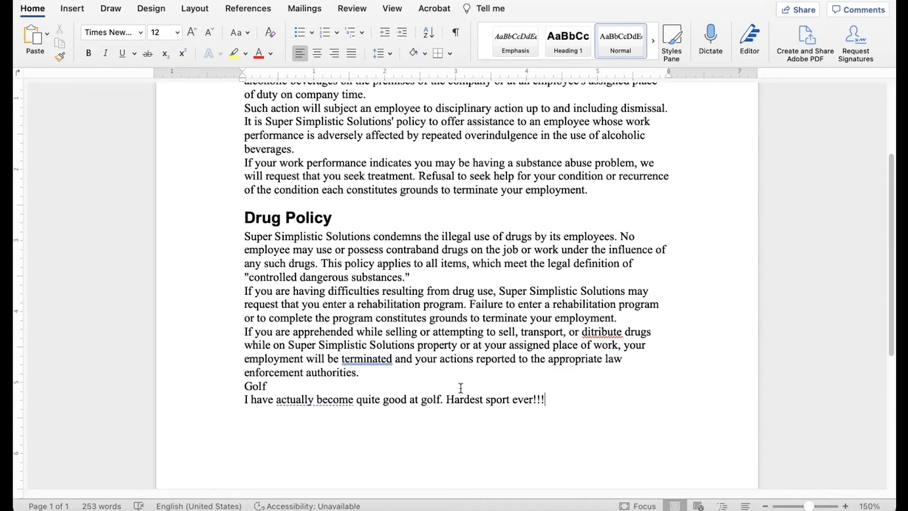
- Add a 'Swimming' line followed by 'This is such a tiring sport… and very wet!'
key(Return)
text(Swimming)
key(Return)
text(T)
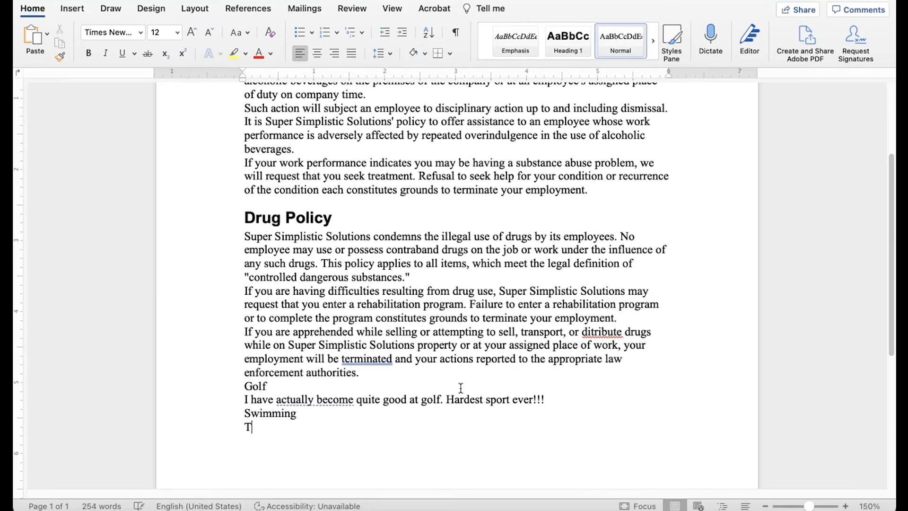
text(his is such a ti)
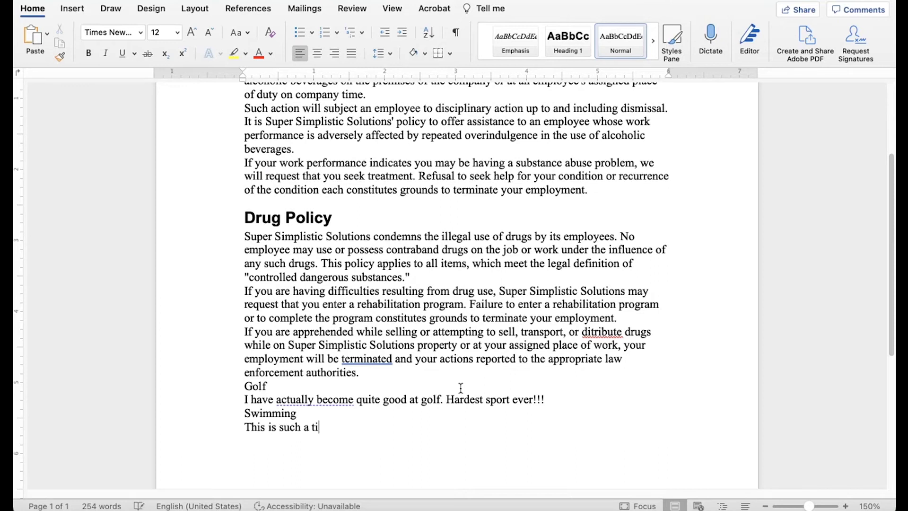
text(ring sport… and)
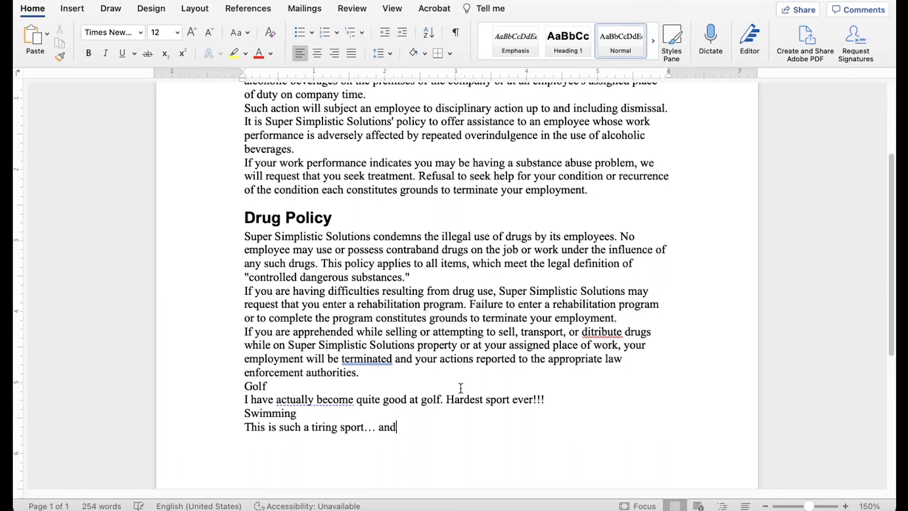
text( very wet!)
- Apply Heading 1 to the Golf and Swimming lines and show formatting marks
click(259, 387)
click(566, 47)
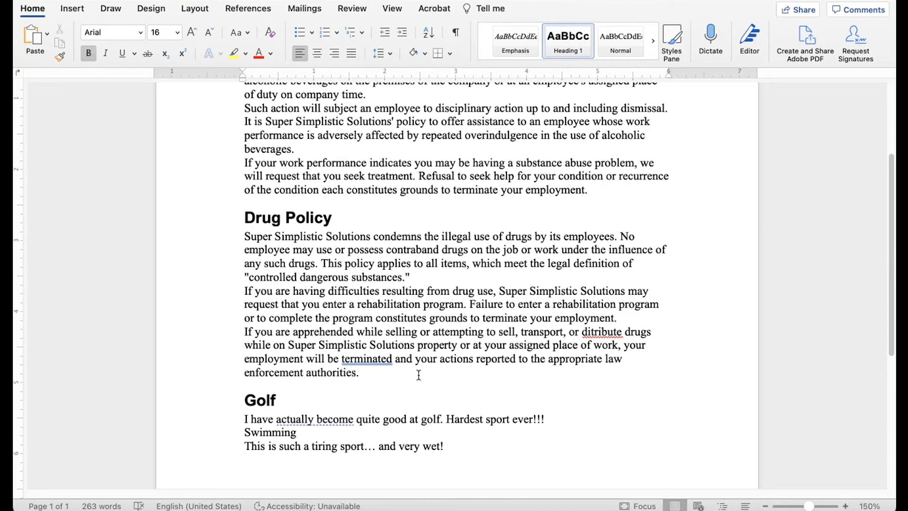
click(271, 433)
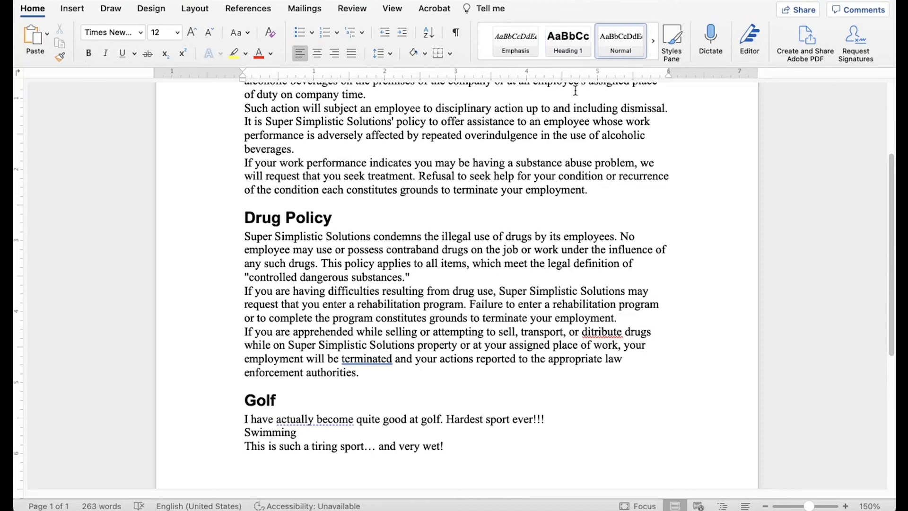
click(573, 45)
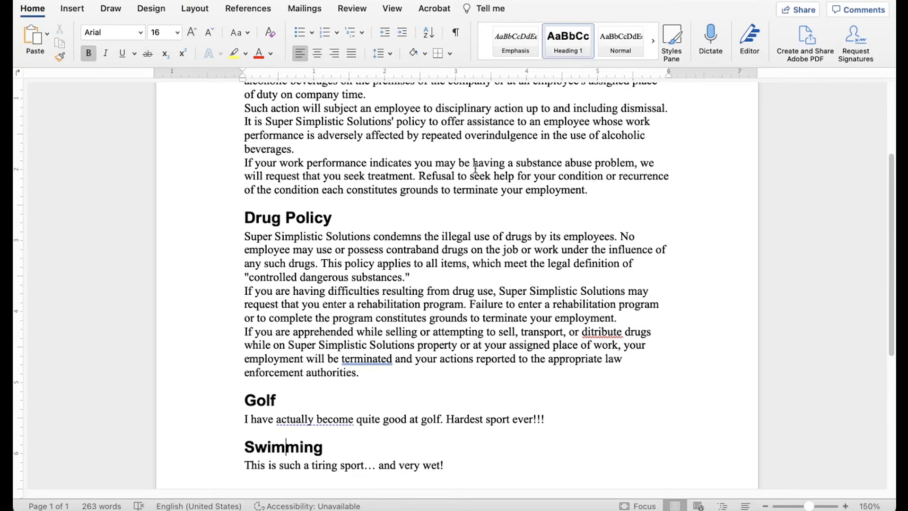
click(455, 33)
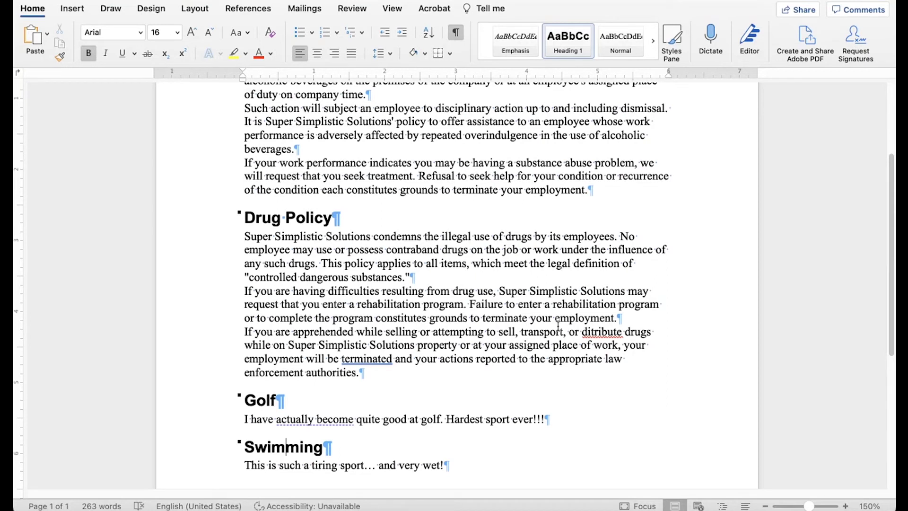
triple_click(253, 250)
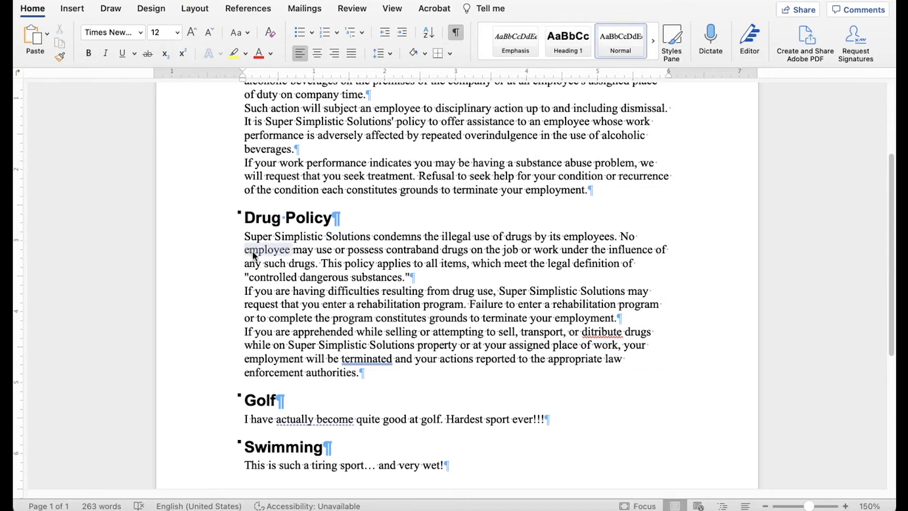
click(419, 297)
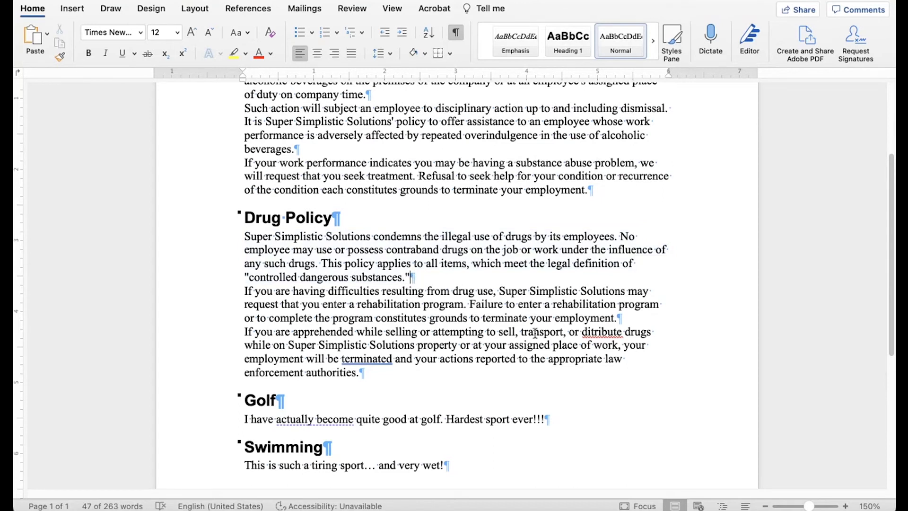
key(Return)
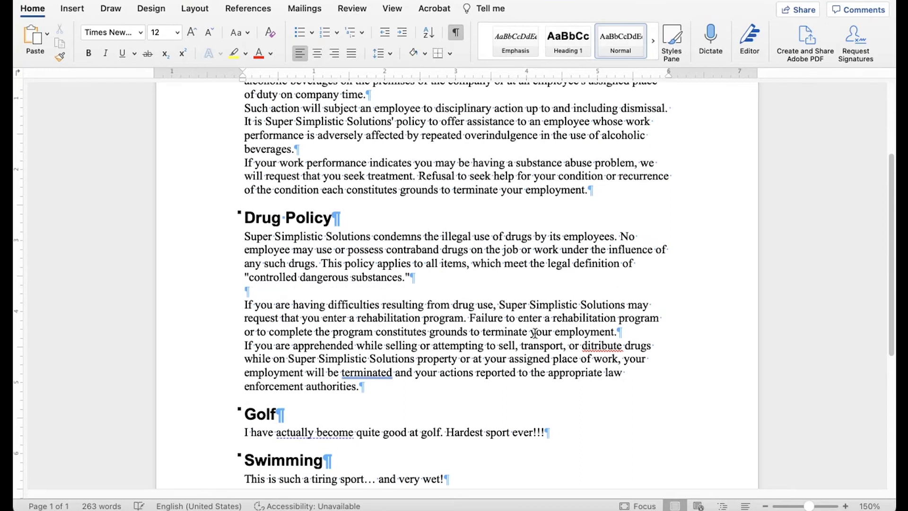
key(Return)
key(Return)
key(Return)
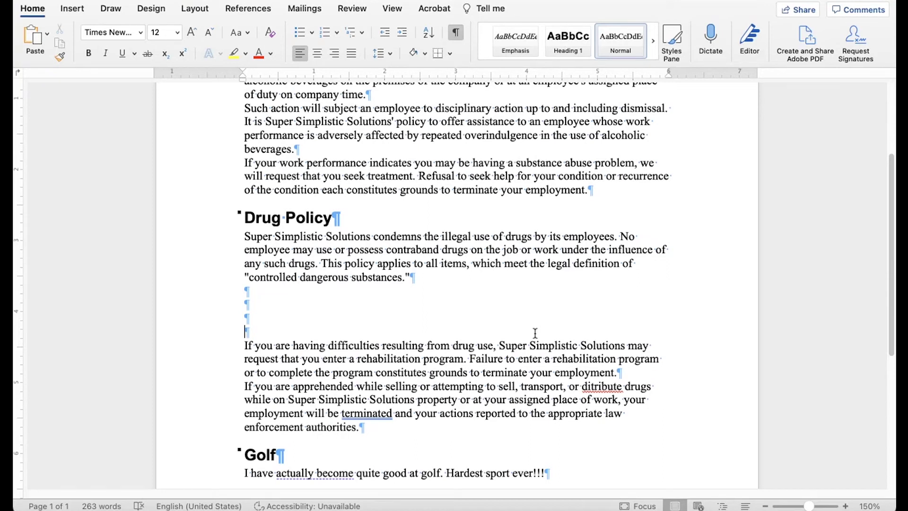
key(BackSpace)
key(BackSpace)
key(BackSpace)
key(BackSpace)
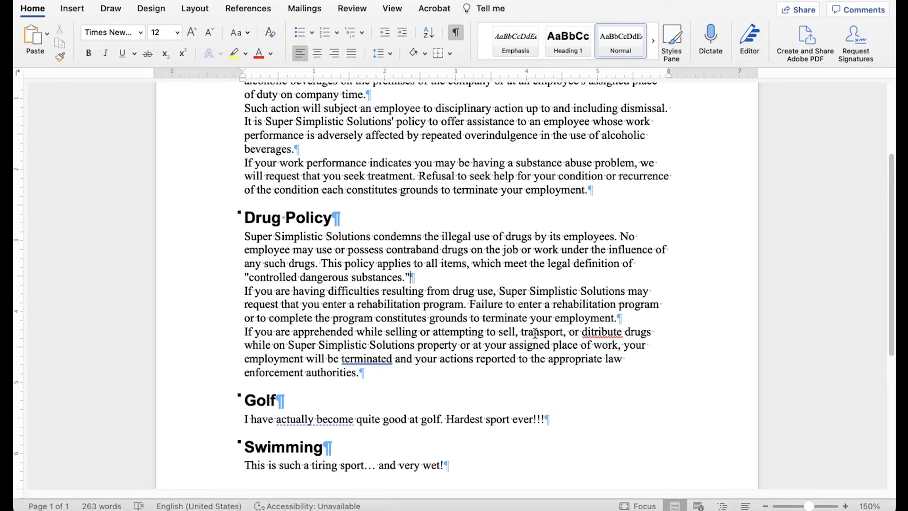
- Make 'difficulties' bold, italic and underlined, and underline 'enter'
double_click(353, 290)
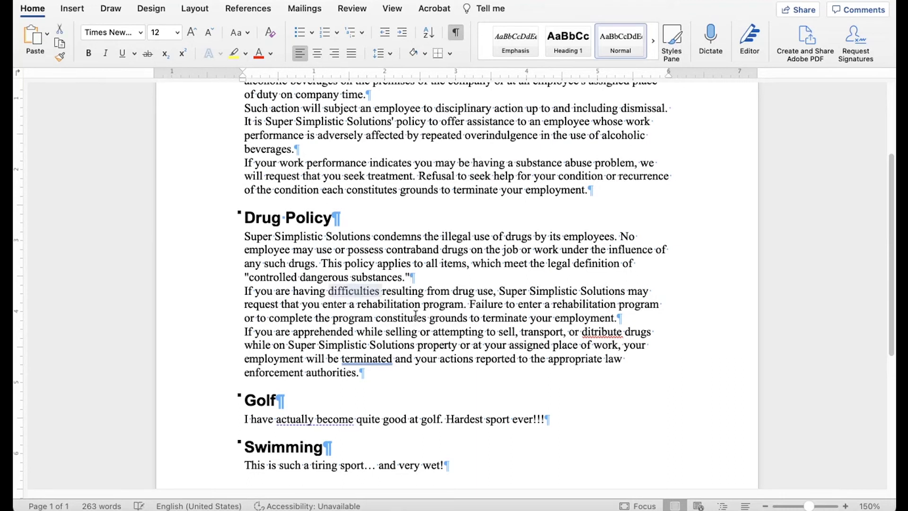
key(super+b)
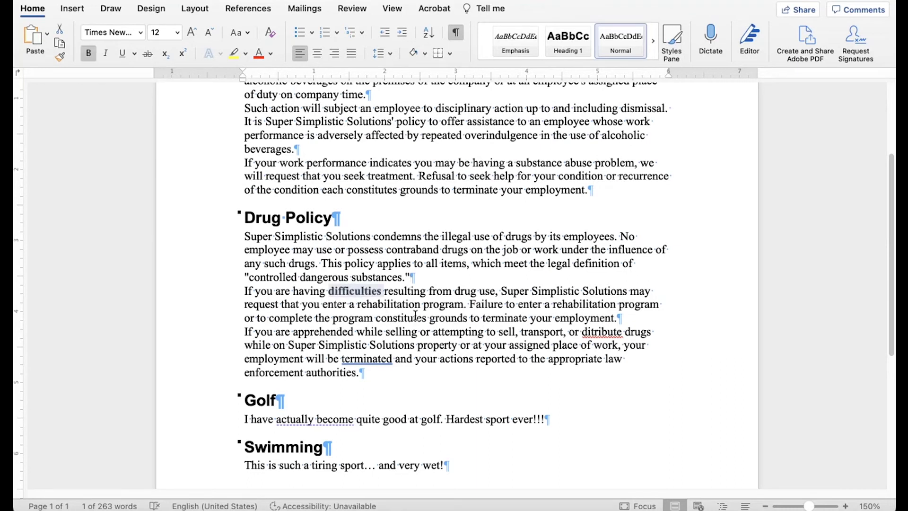
key(super+i)
key(super+u)
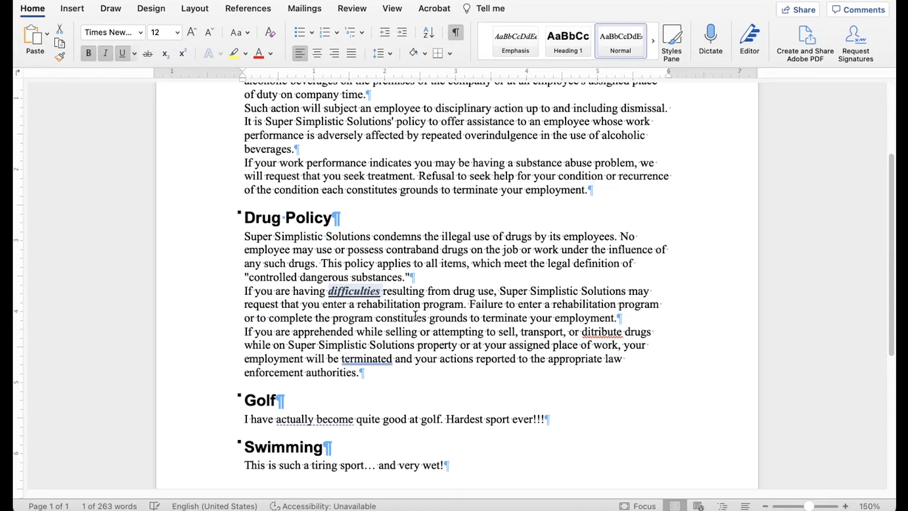
click(531, 305)
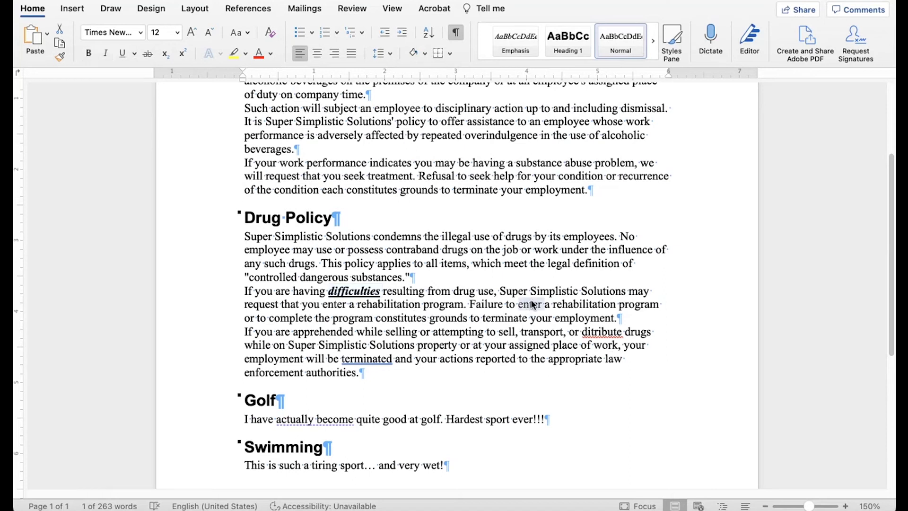
key(super+u)
- Enlarge the word 'program' and shrink the word 'employee' twice
double_click(335, 322)
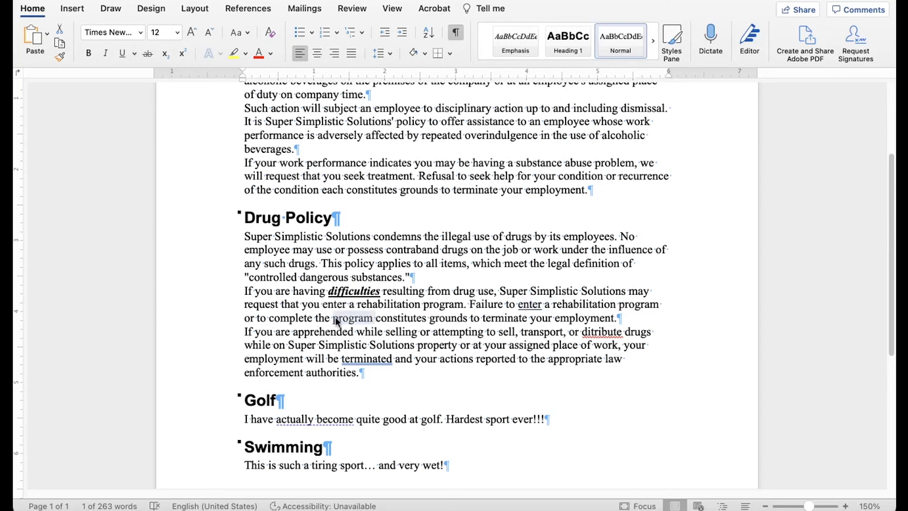
key(super+shift+period)
key(super+shift+period)
key(super+shift+period)
key(super+shift+period)
key(super+shift+period)
key(super+shift+period)
key(super+shift+period)
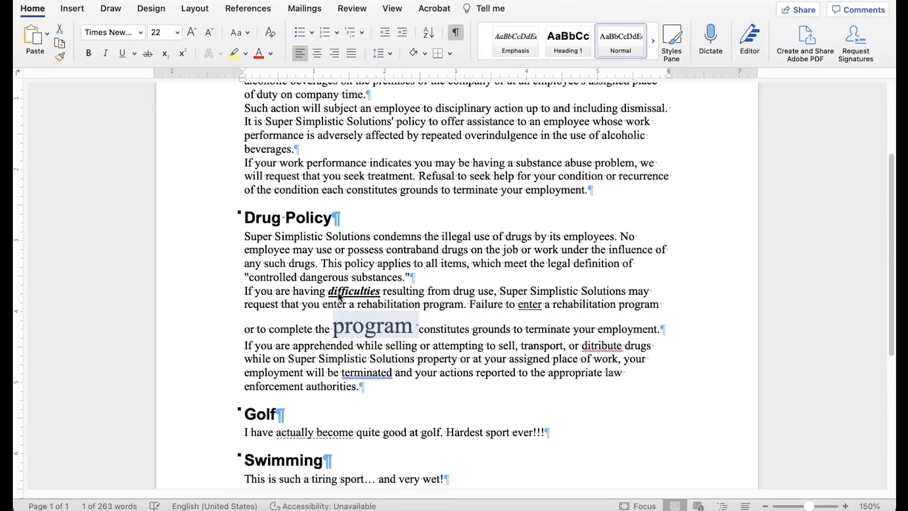
double_click(263, 250)
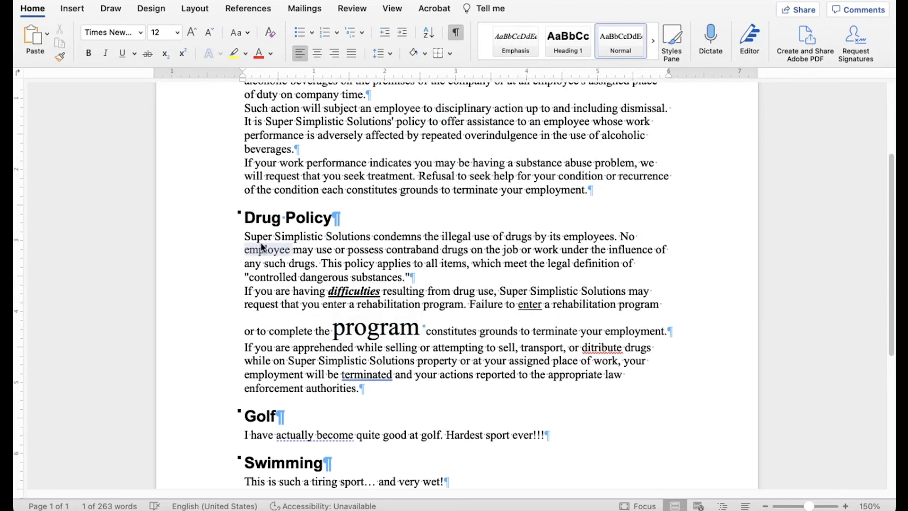
key(super+shift+comma)
key(super+shift+comma)
key(super+bracketleft)
key(super+bracketleft)
key(super+bracketleft)
key(super+bracketleft)
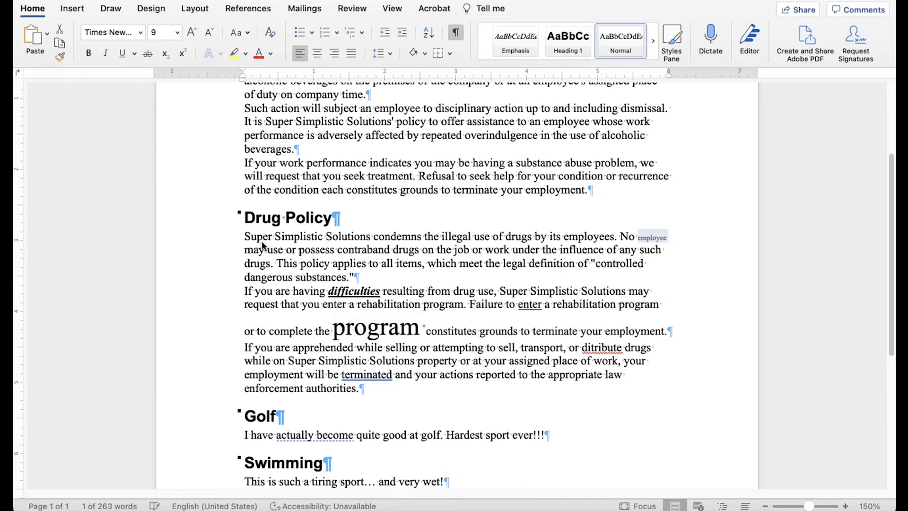
click(576, 317)
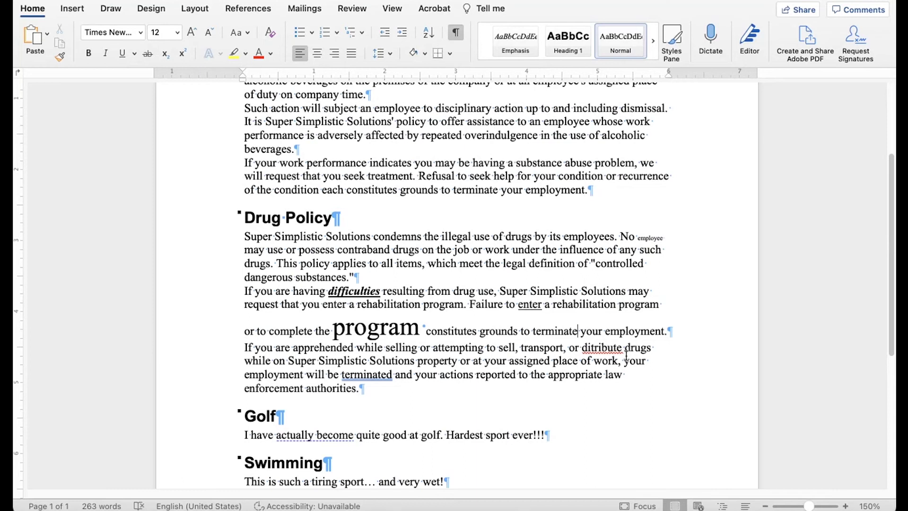
- Select the entire document and clear all manual character formatting with Ctrl+Space
key(super+a)
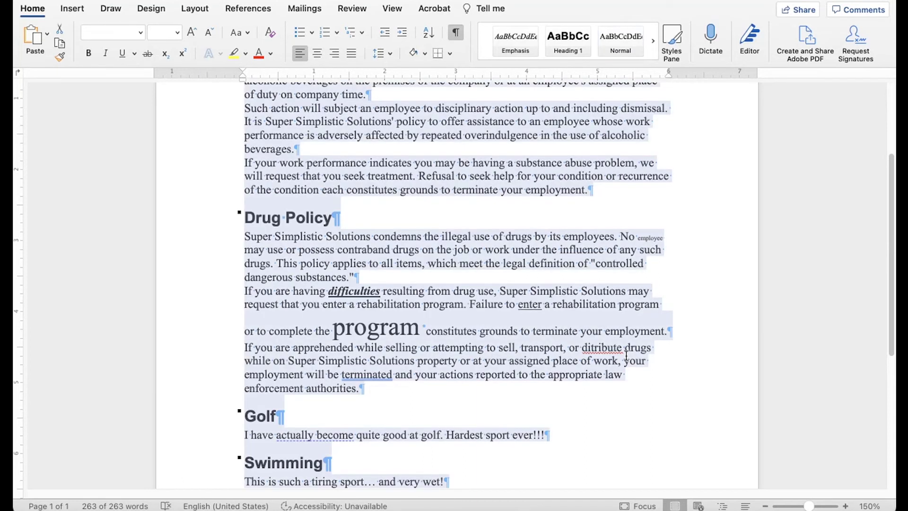
key(super+space)
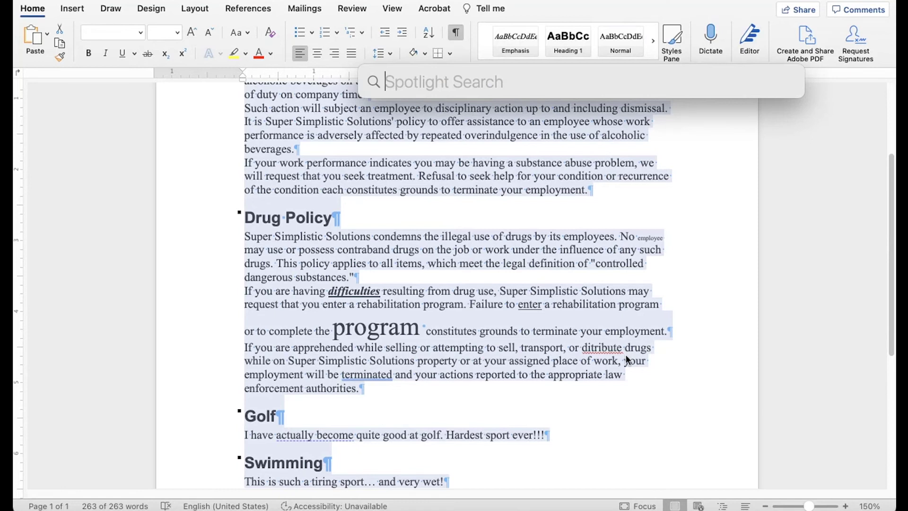
key(Escape)
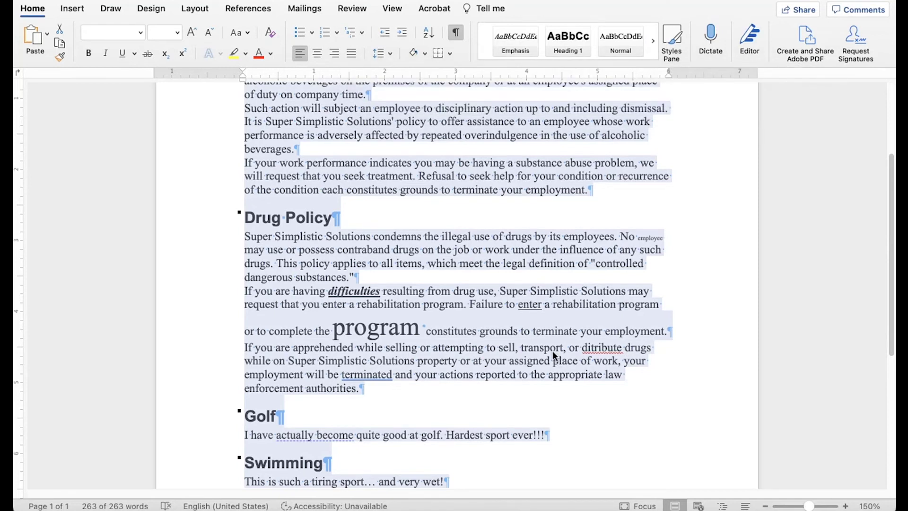
key(ctrl+space)
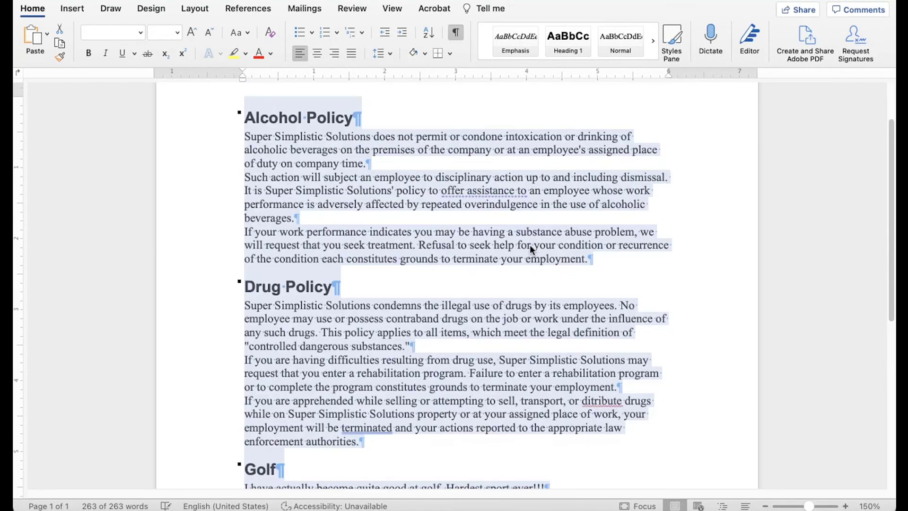
scroll(529, 245, down, 1)
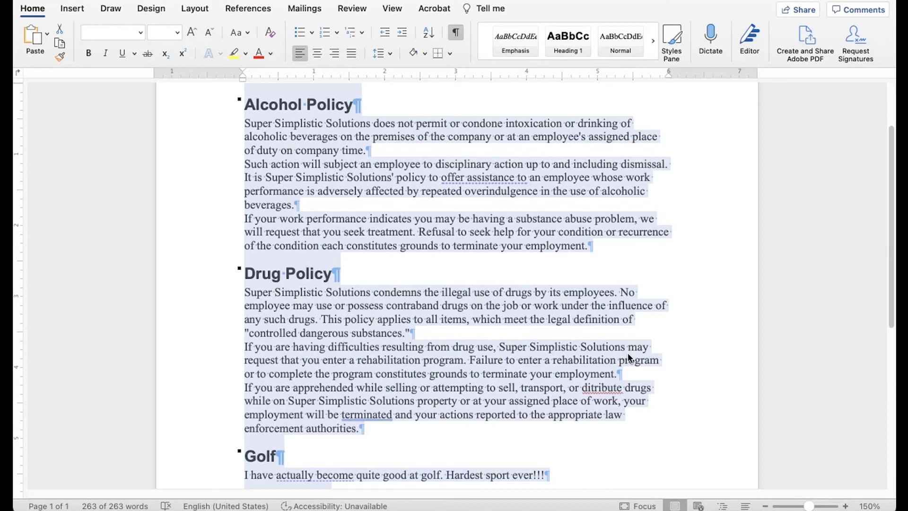
click(473, 416)
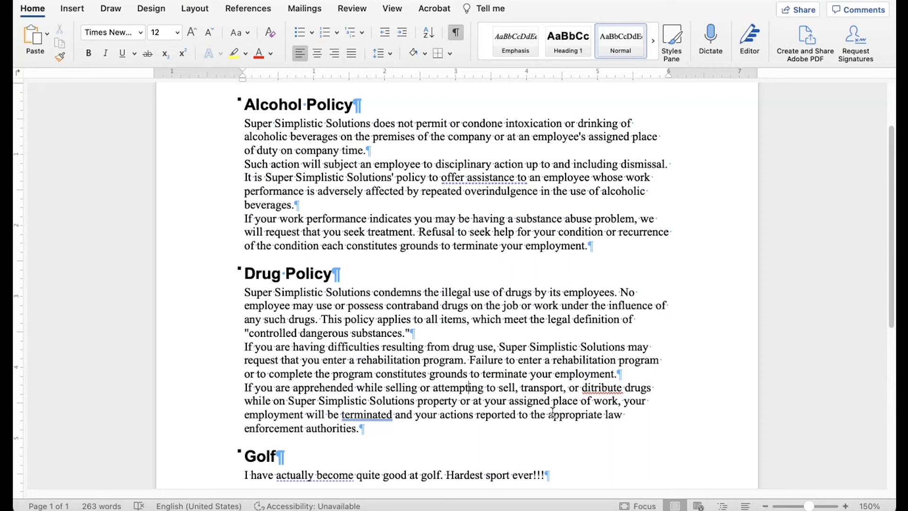
right_click(606, 390)
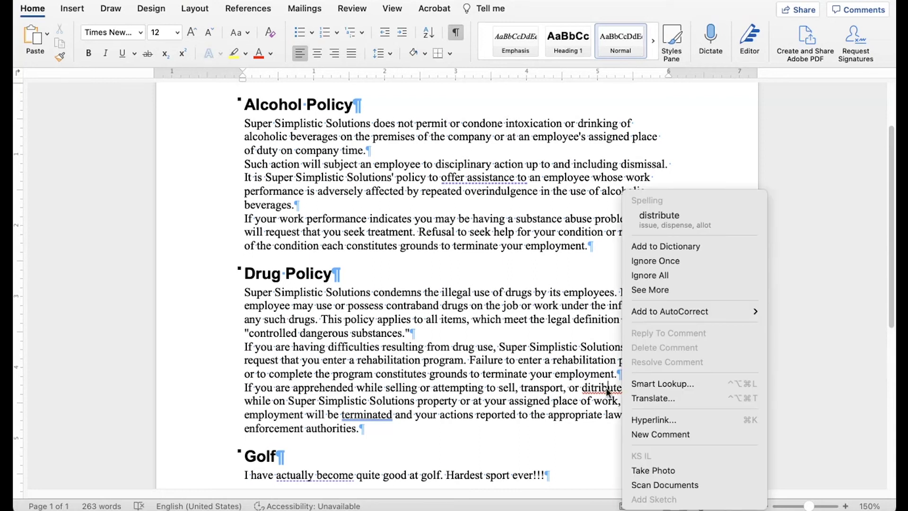
click(676, 223)
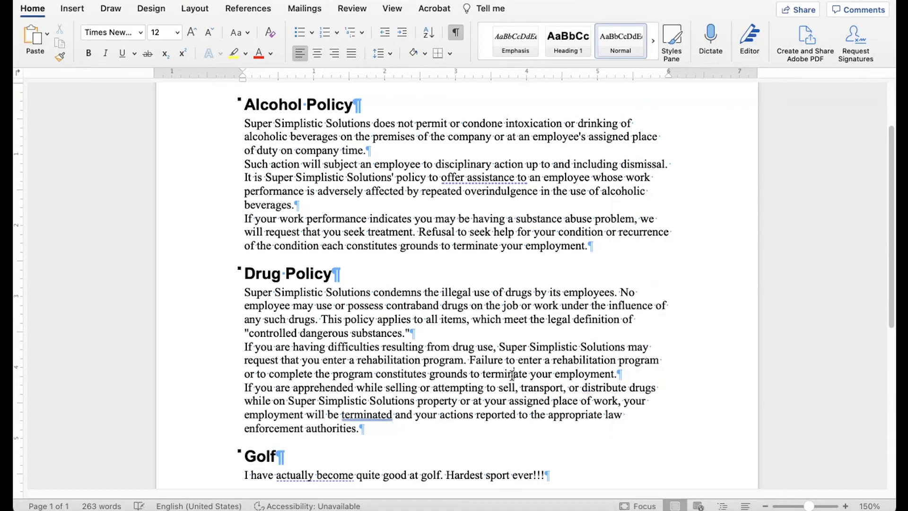
right_click(366, 416)
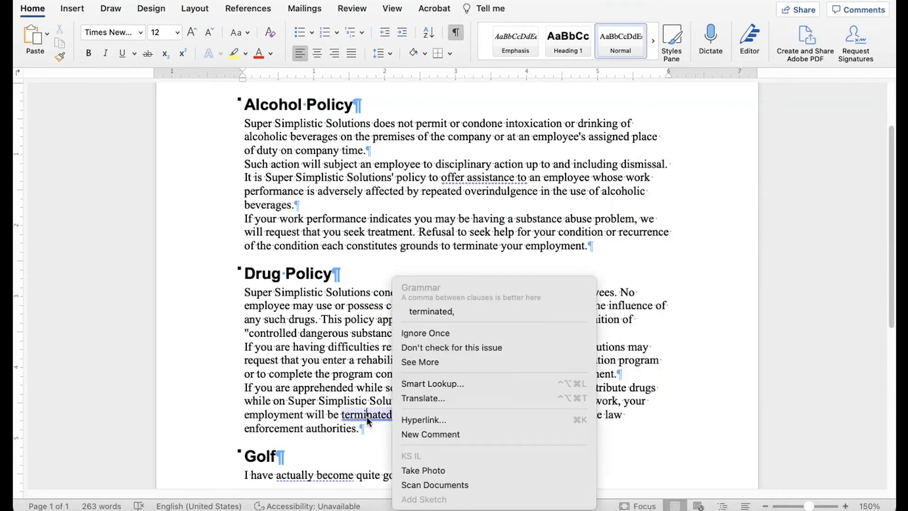
click(441, 312)
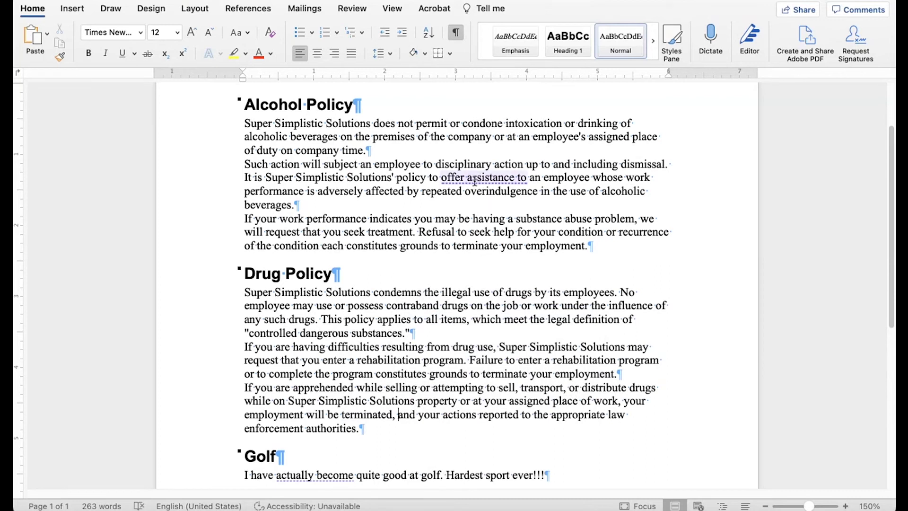
scroll(454, 363, down, 5)
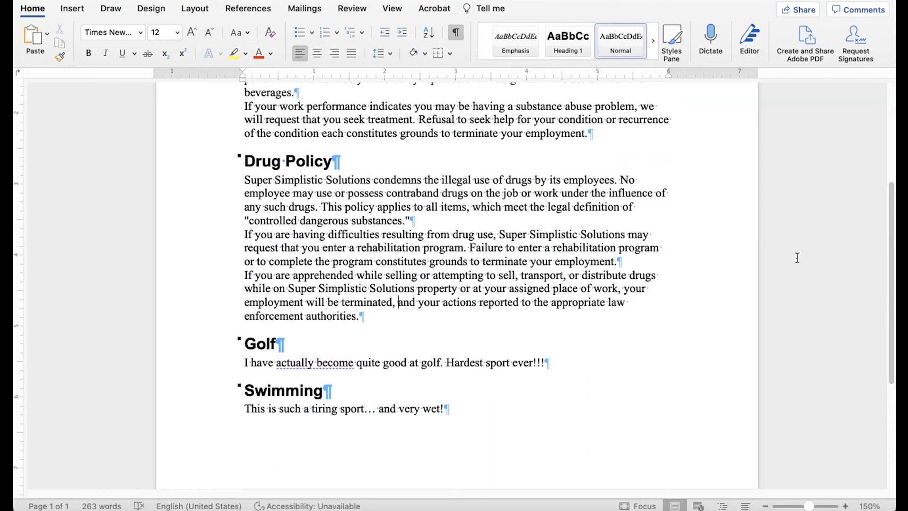
drag(886, 295, 883, 217)
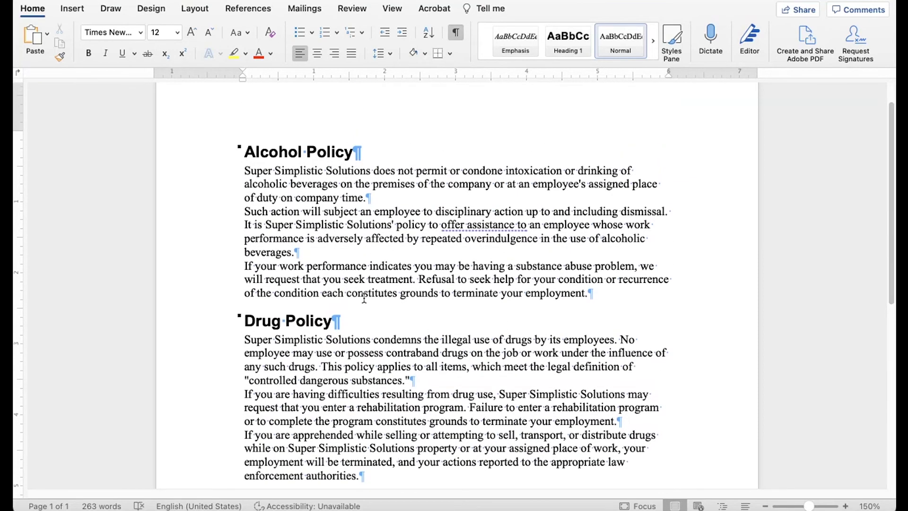
scroll(367, 298, down, 2)
scroll(369, 301, down, 6)
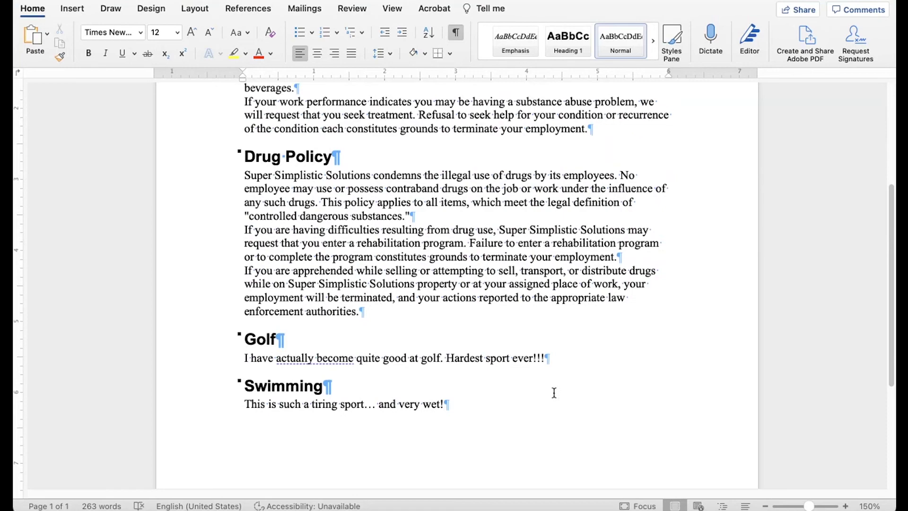
- Leave Word, return to RoboHelp and close all open topic tabs
key(super+w)
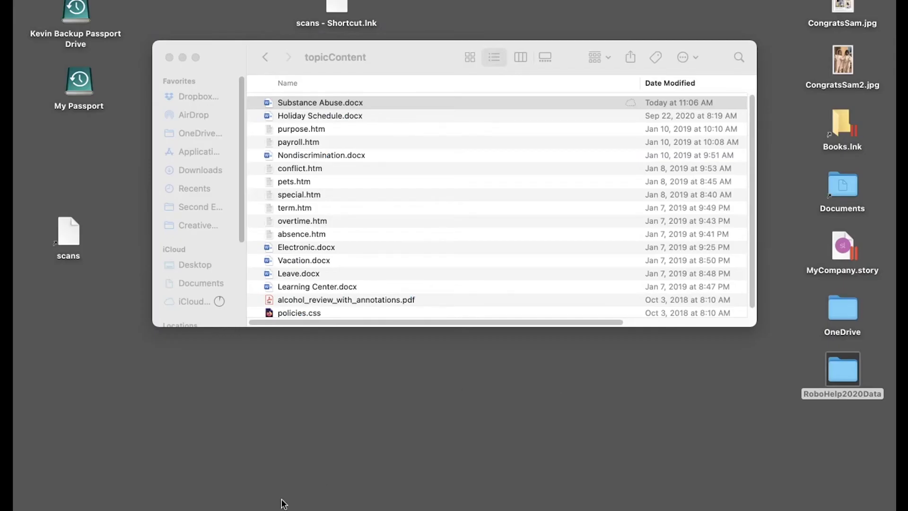
key(super+Tab)
key(super+Tab)
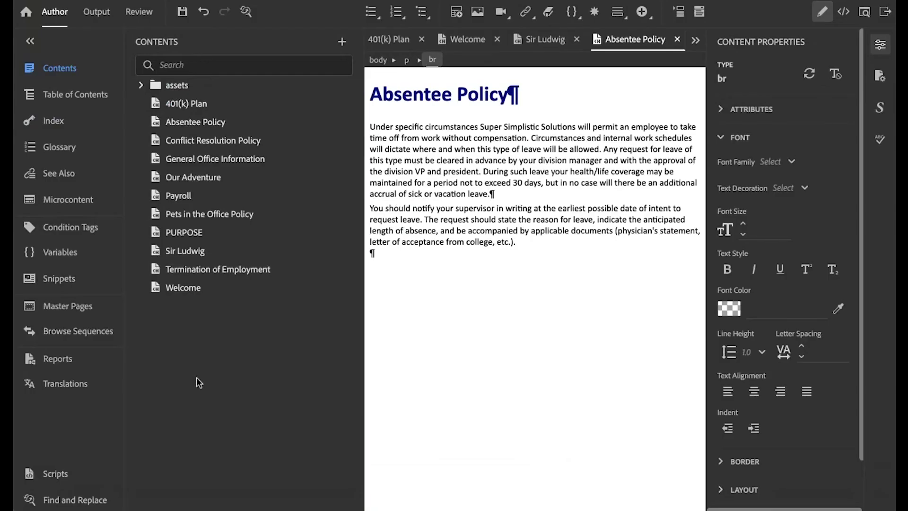
right_click(531, 46)
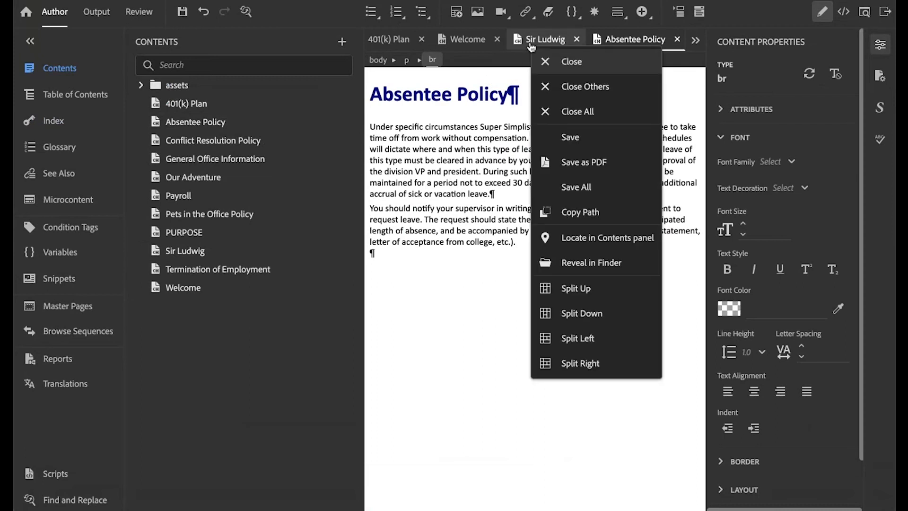
click(567, 111)
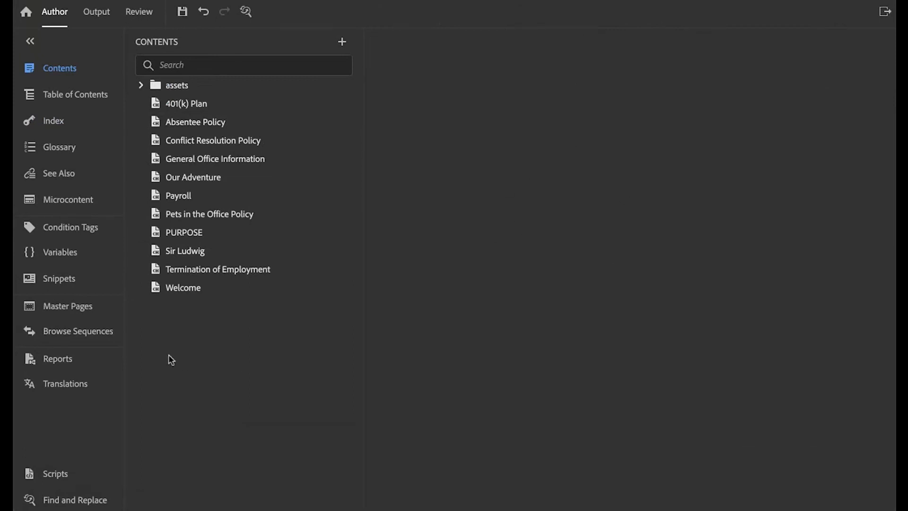
- Start a Word document import from Contents and choose Substance Abuse.docx
right_click(183, 341)
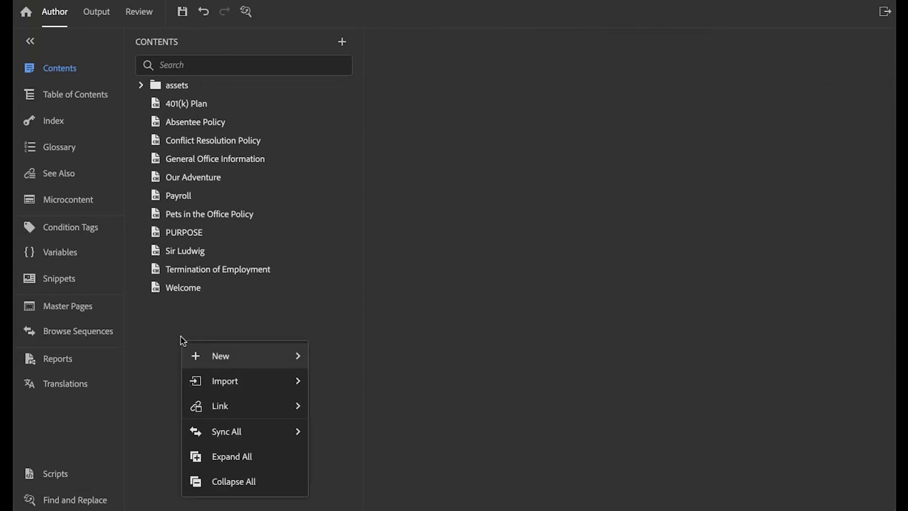
mouse_move(204, 380)
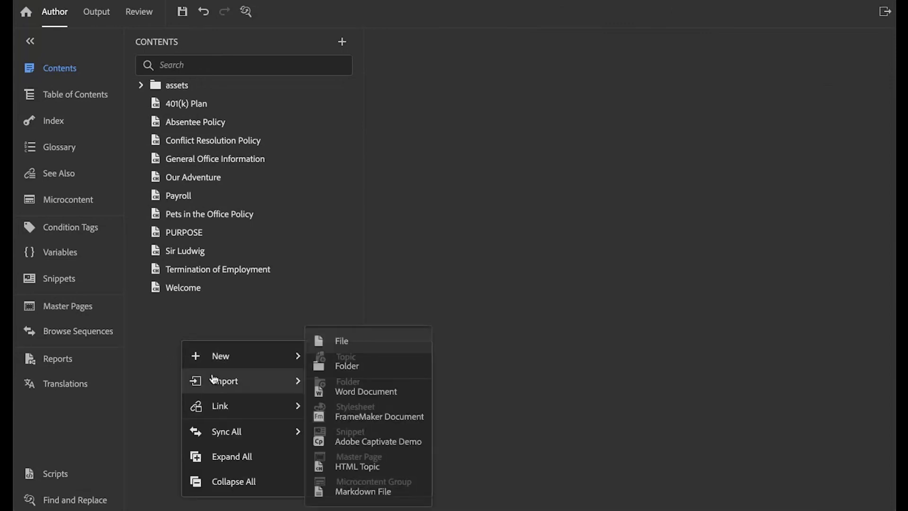
click(377, 390)
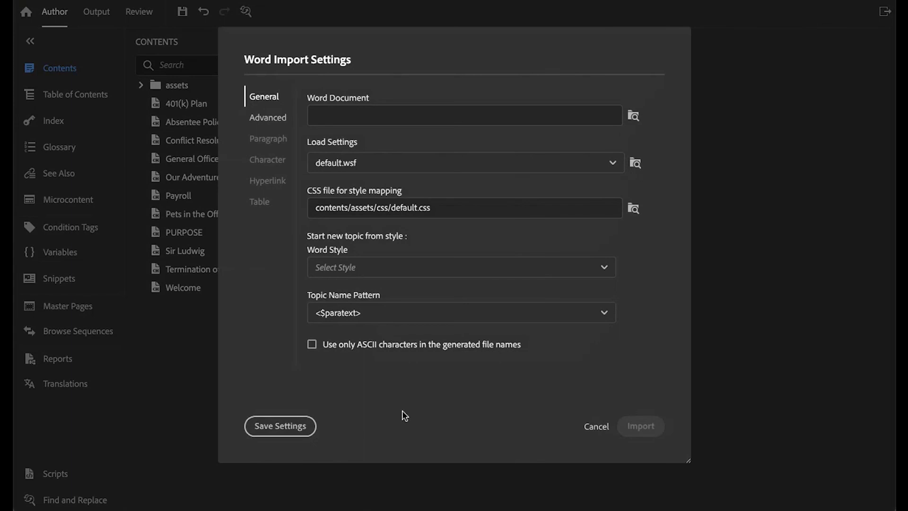
click(634, 116)
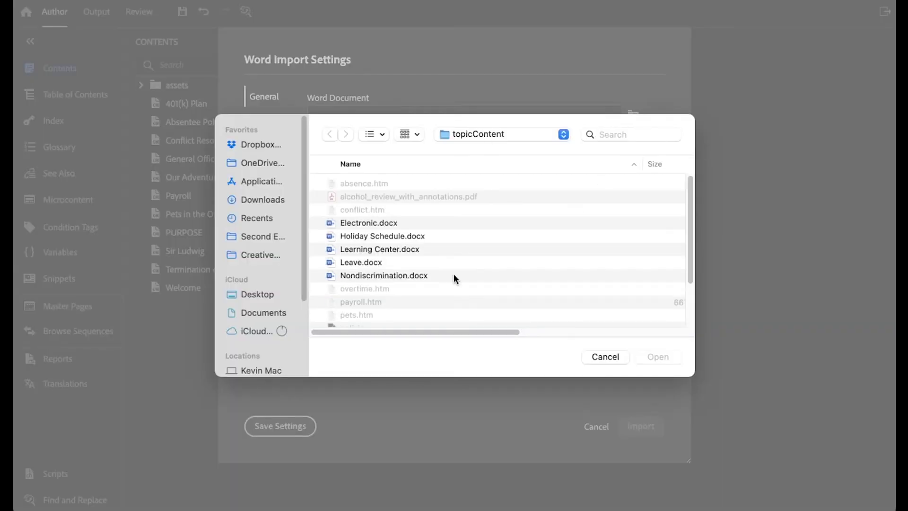
drag(446, 331, 552, 328)
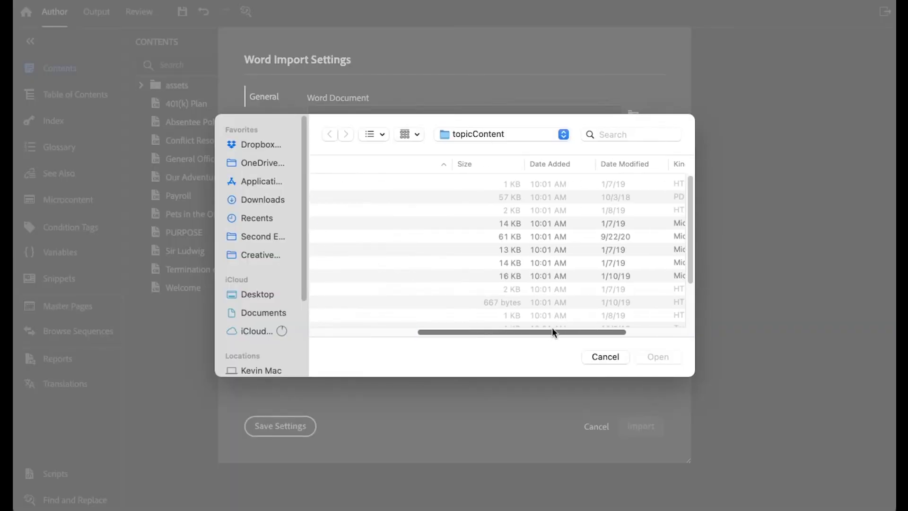
click(620, 164)
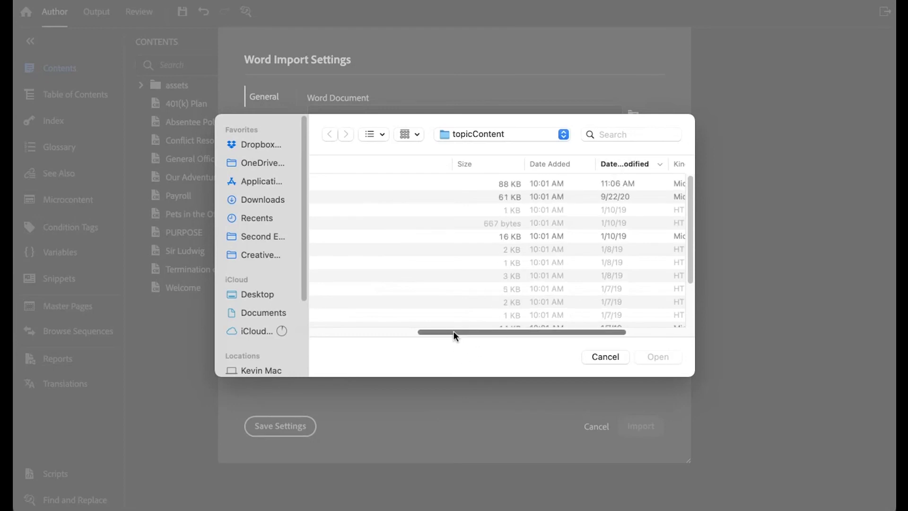
drag(453, 331, 279, 346)
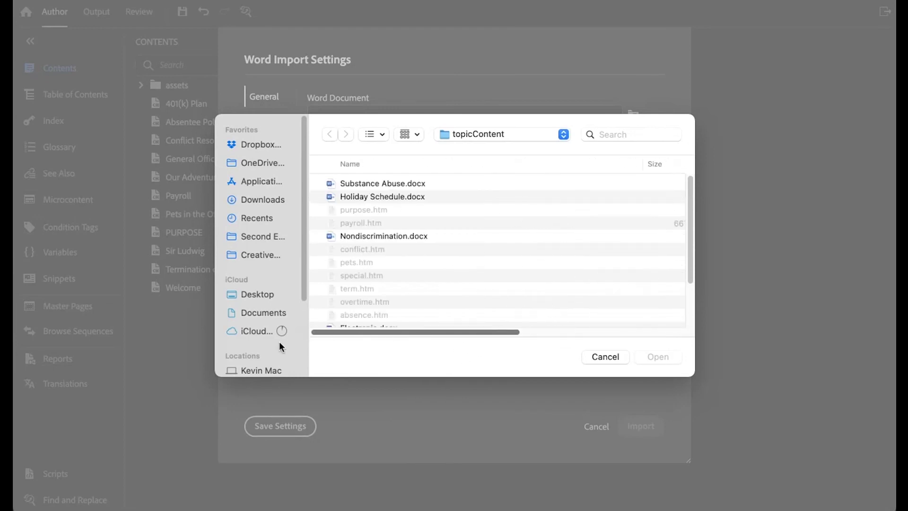
double_click(378, 183)
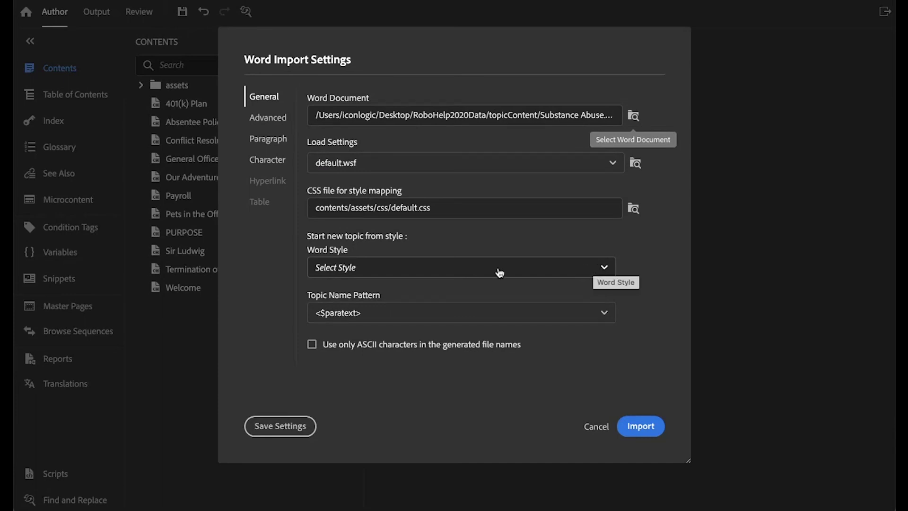
- Split the import into topics at each Heading 1, then open the Drug Policy topic
click(602, 268)
click(358, 294)
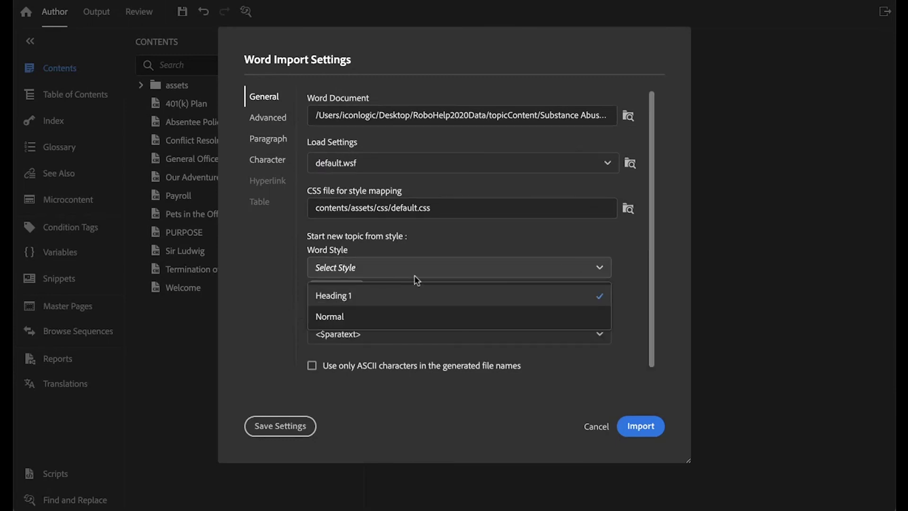
click(511, 247)
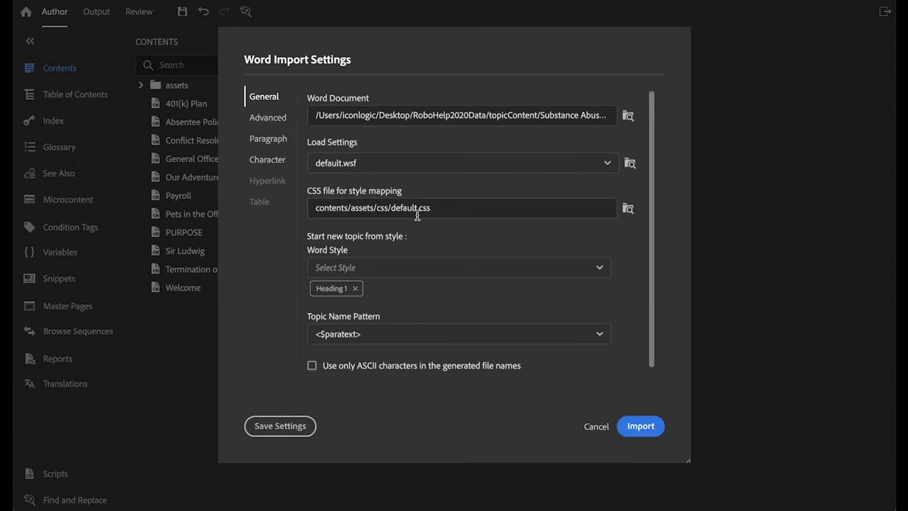
click(640, 426)
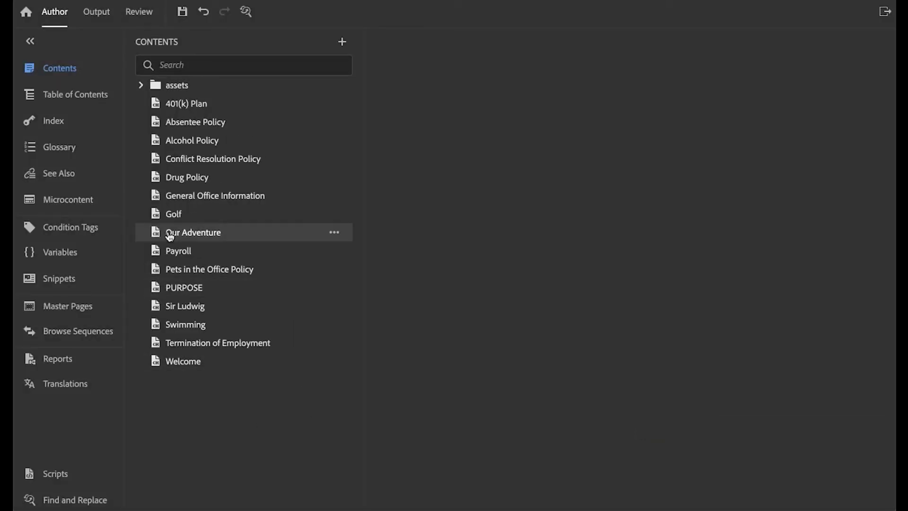
double_click(168, 181)
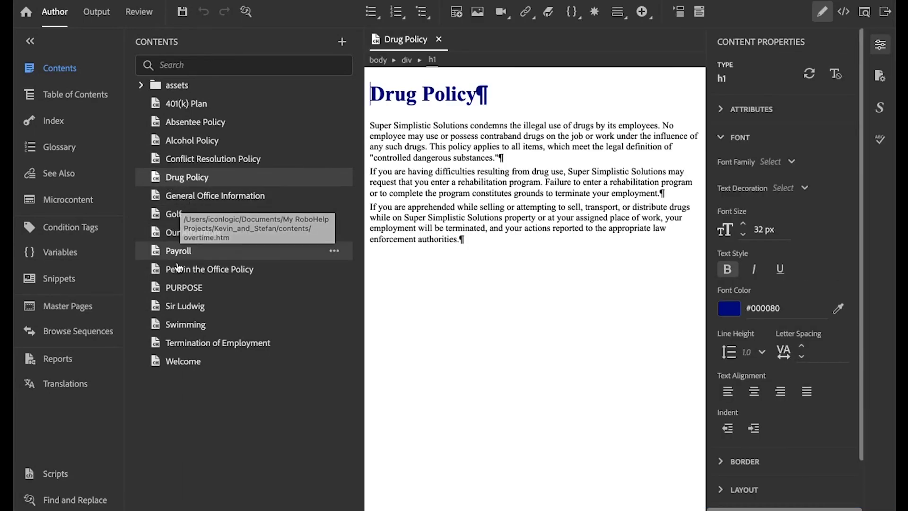
- Open the Golf and Swimming topics and remove Swimming's imported style sheet, keeping only default.css
double_click(173, 217)
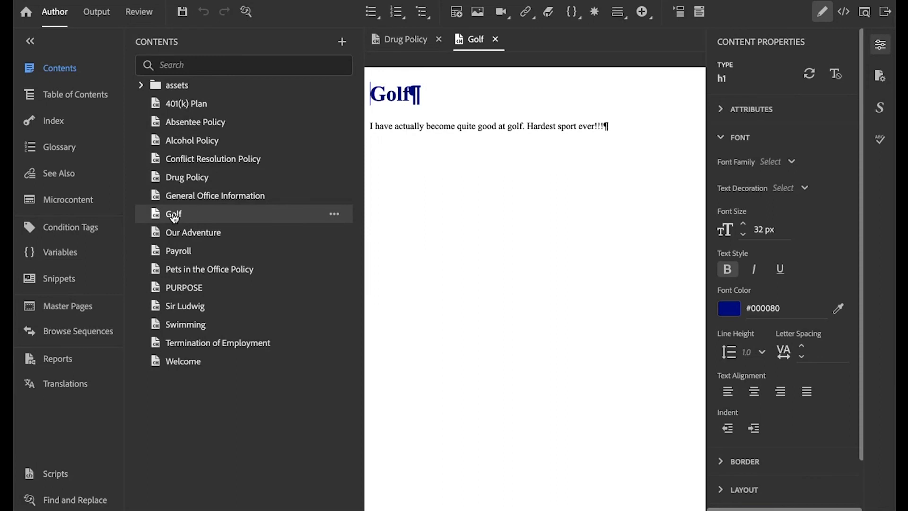
double_click(186, 326)
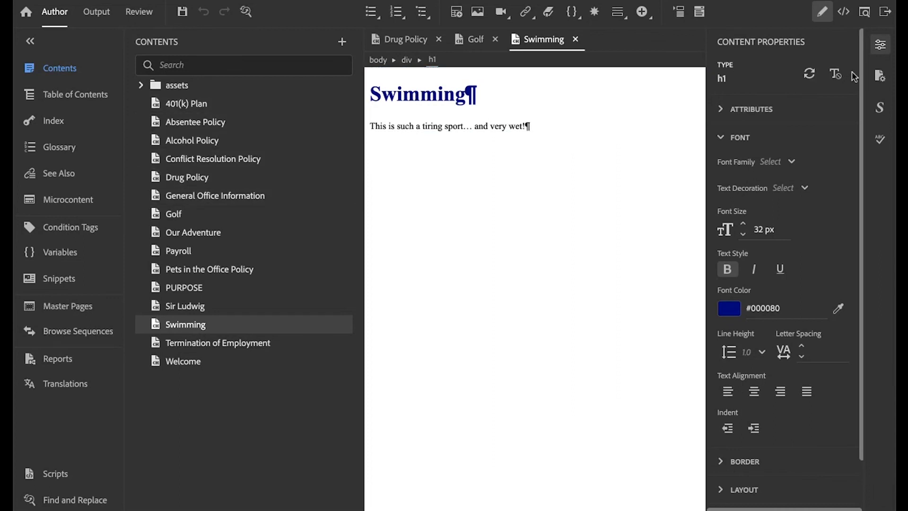
click(880, 77)
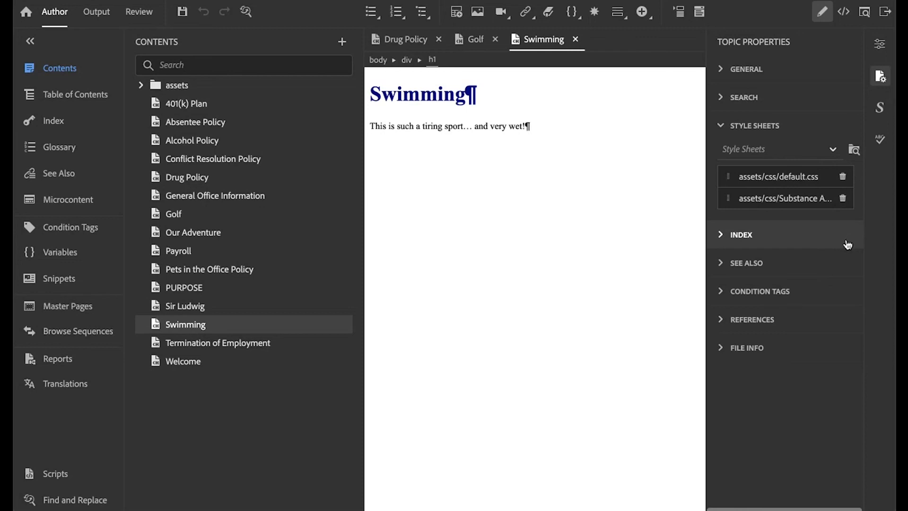
click(843, 198)
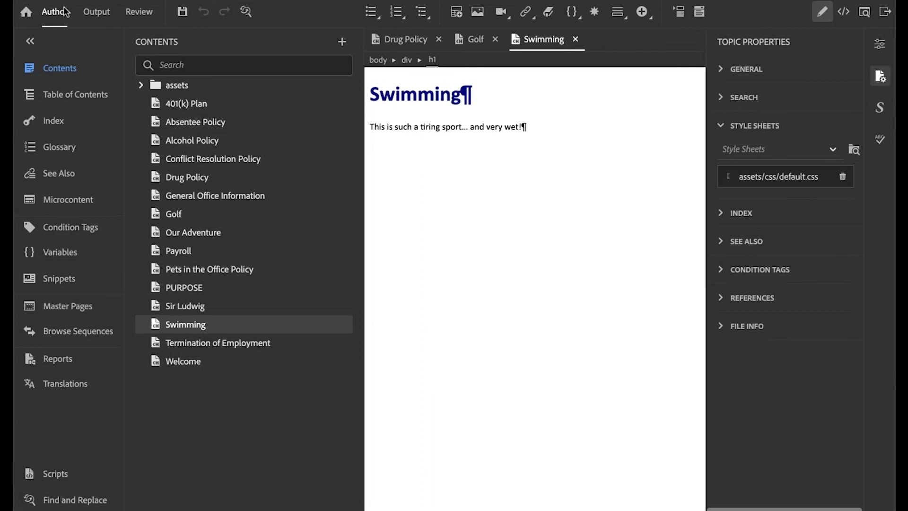
key(super+Tab)
key(super+Tab)
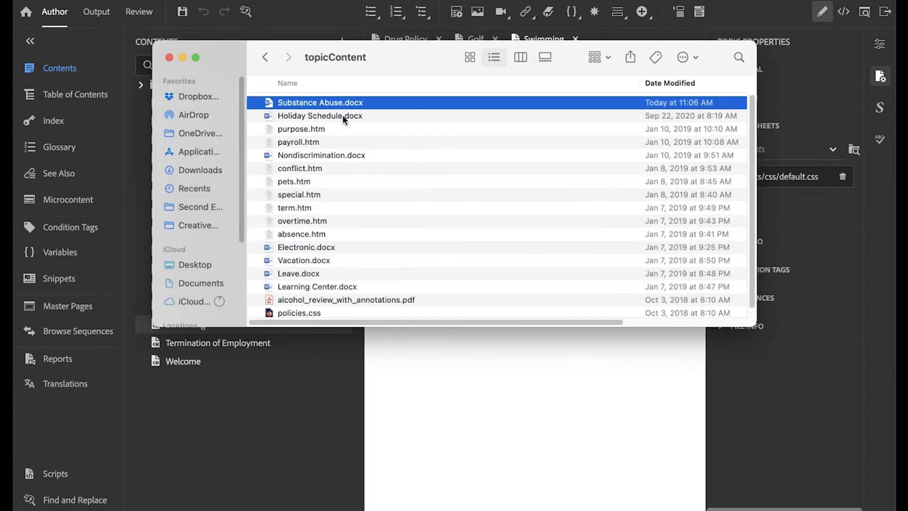
- Open Holiday Schedule.docx in Word and scroll through its 2021–2023 holiday lists
click(344, 117)
double_click(351, 118)
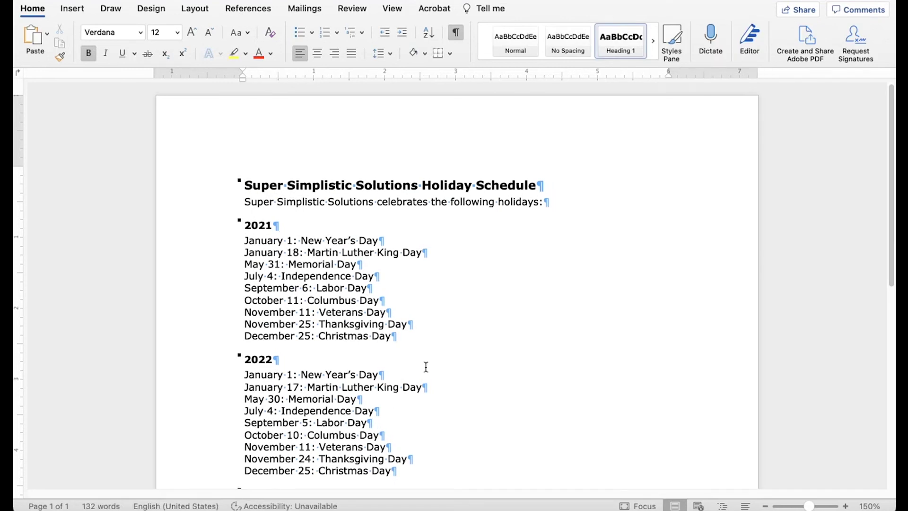
scroll(426, 367, down, 5)
scroll(426, 367, down, 3)
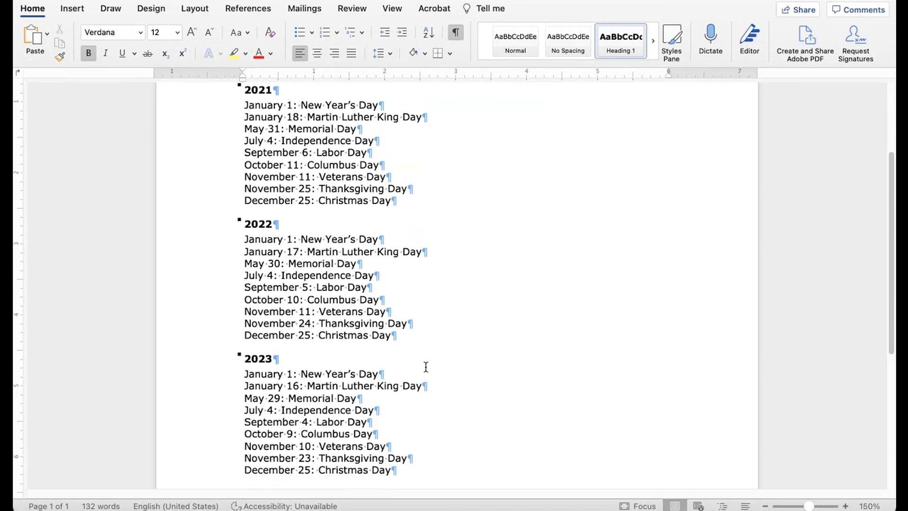
key(super+Home)
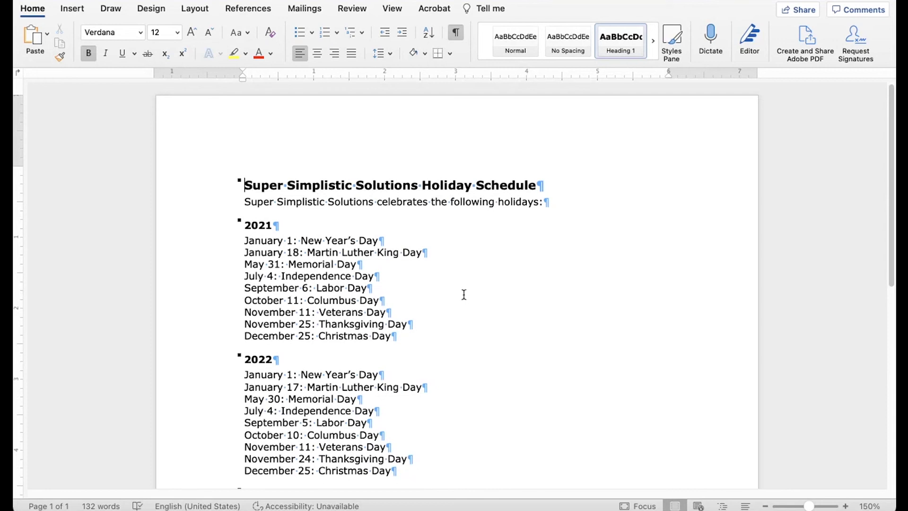
key(super+Tab)
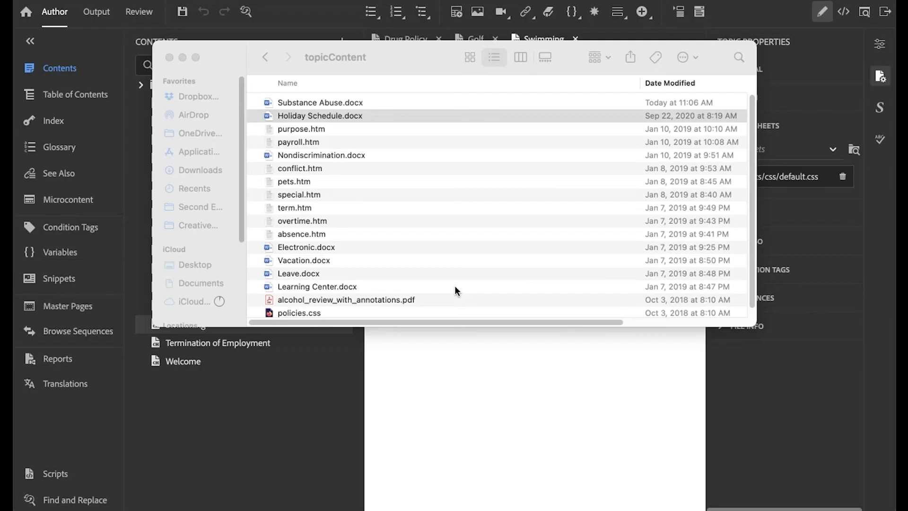
- Link Holiday Schedule.docx into the RoboHelp project as an external file
click(219, 468)
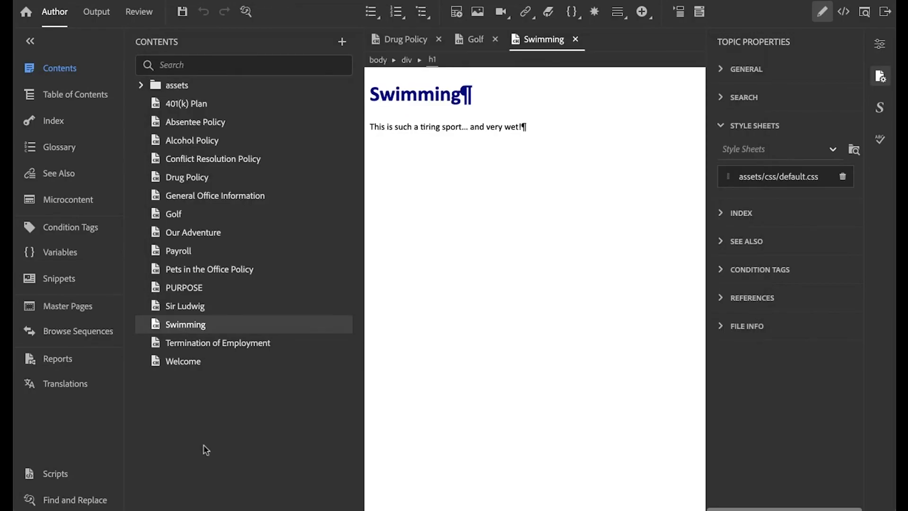
right_click(172, 405)
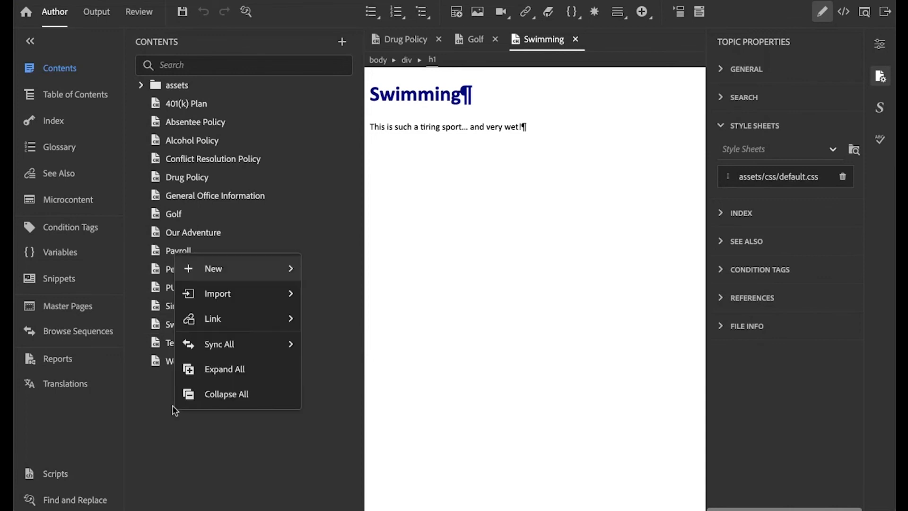
mouse_move(257, 334)
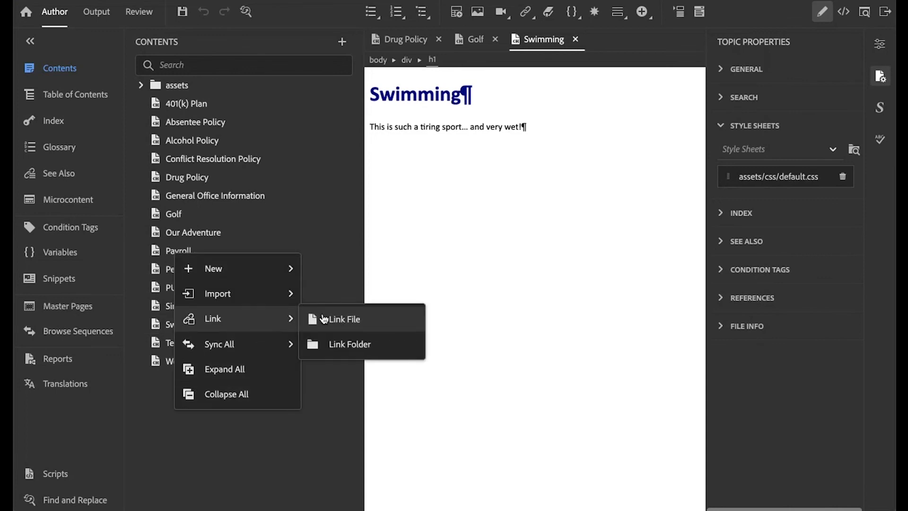
click(357, 323)
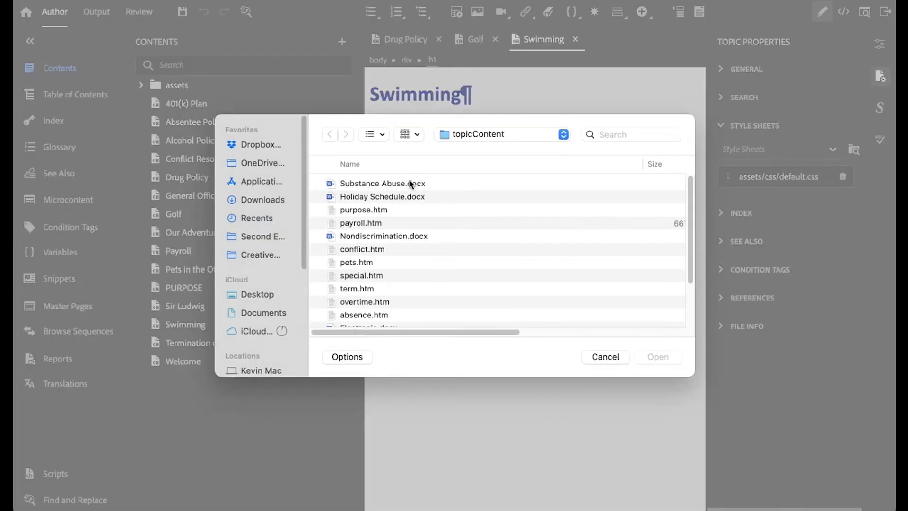
click(382, 195)
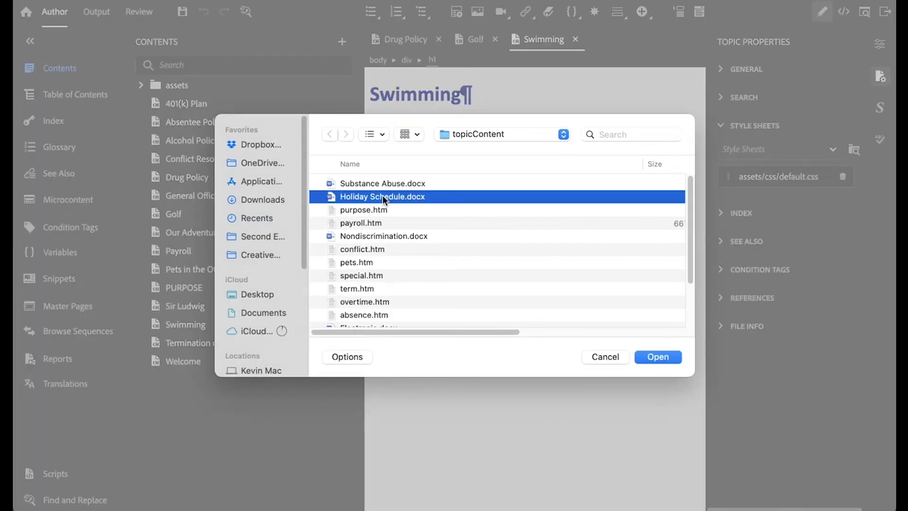
click(652, 356)
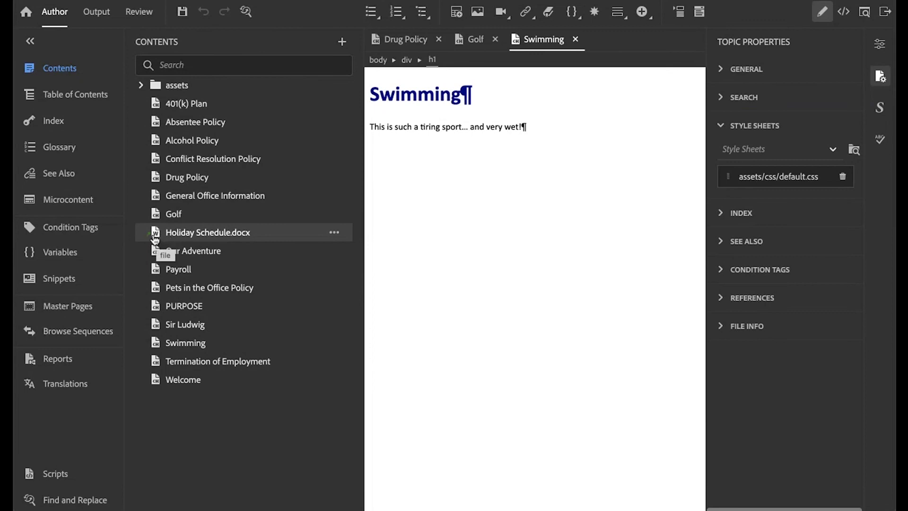
- Create topics from the linked Holiday Schedule.docx and expand the new Holiday Schedule folder
mouse_move(151, 237)
mouse_move(184, 235)
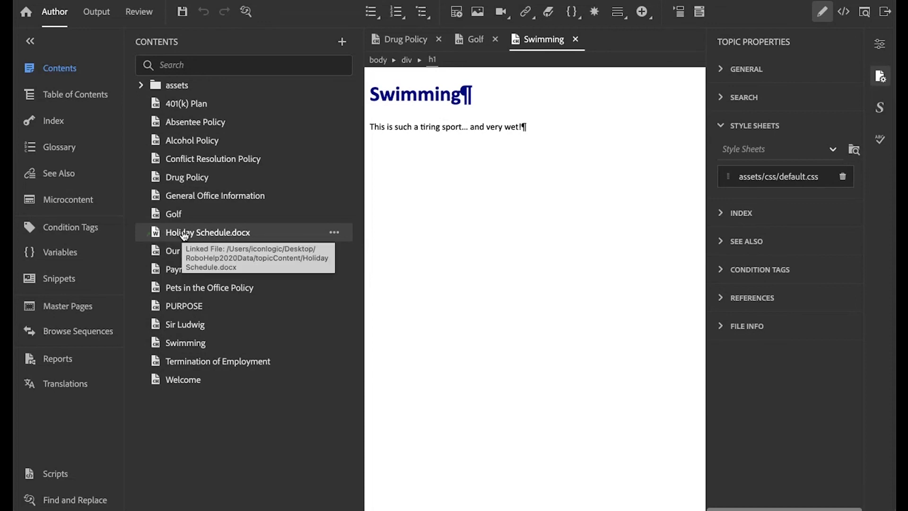
right_click(183, 235)
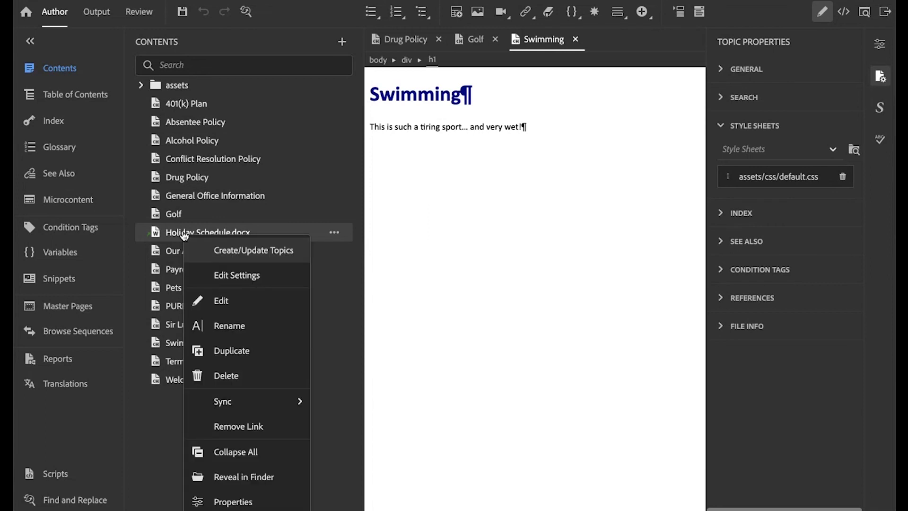
click(243, 254)
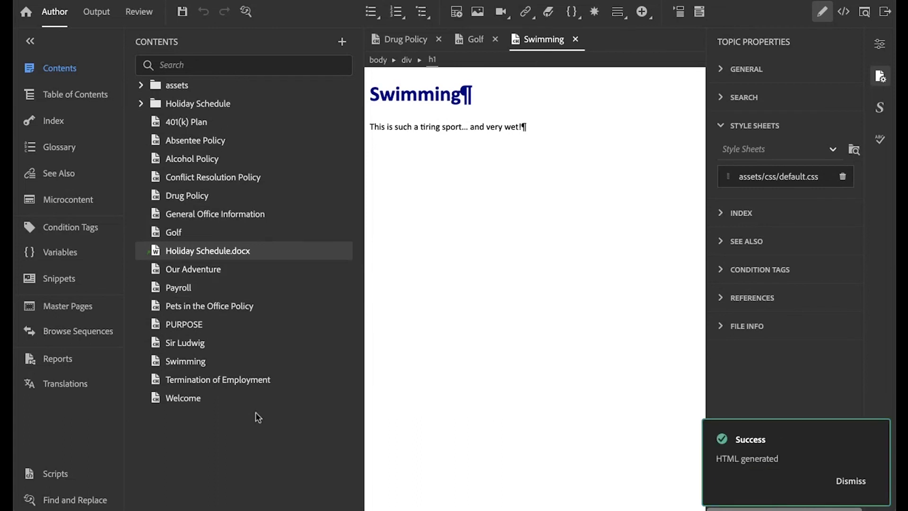
click(141, 103)
- Open the generated Holiday Schedule topic and scroll down to its 2022 holiday list
double_click(224, 124)
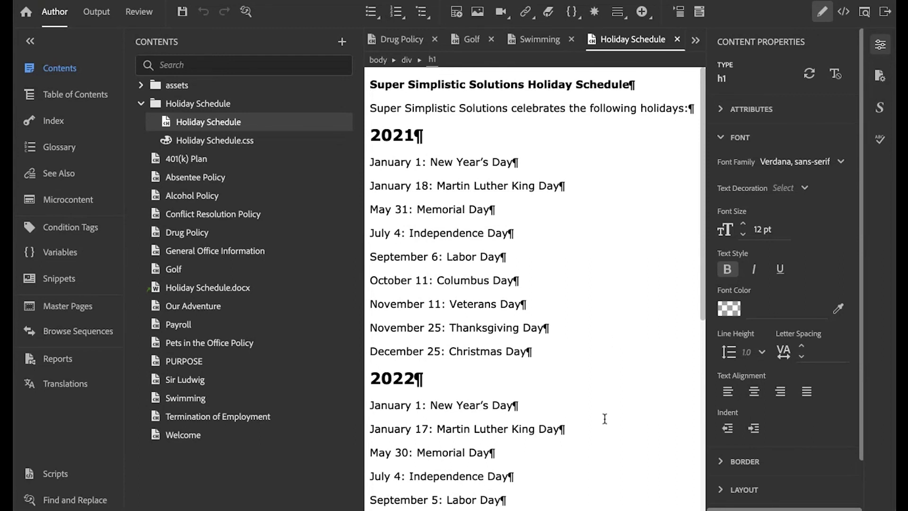
scroll(514, 420, down, 1)
scroll(514, 419, down, 1)
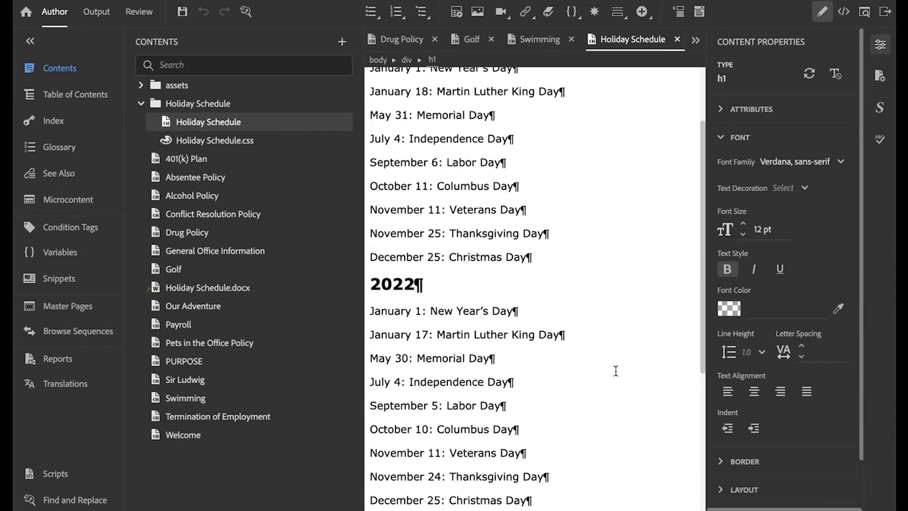
- Switch to Word and reopen the Holiday Schedule document
key(super+Tab)
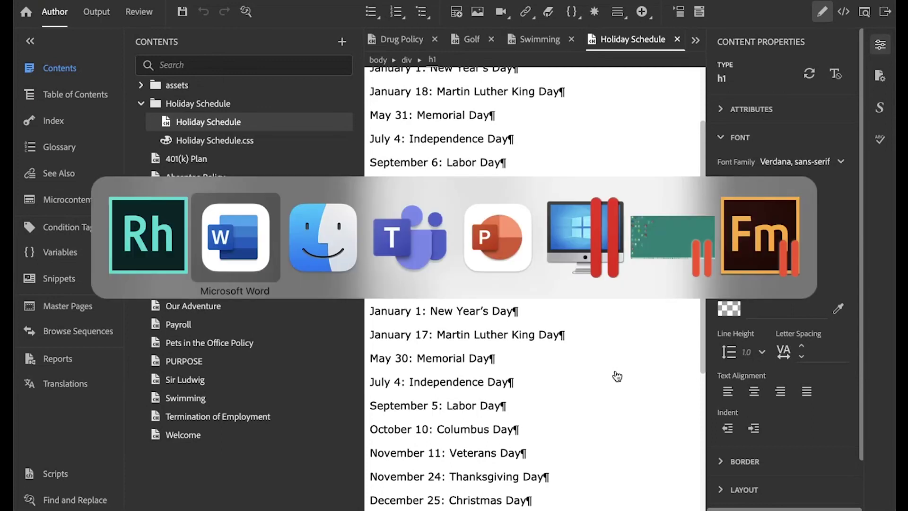
key(Escape)
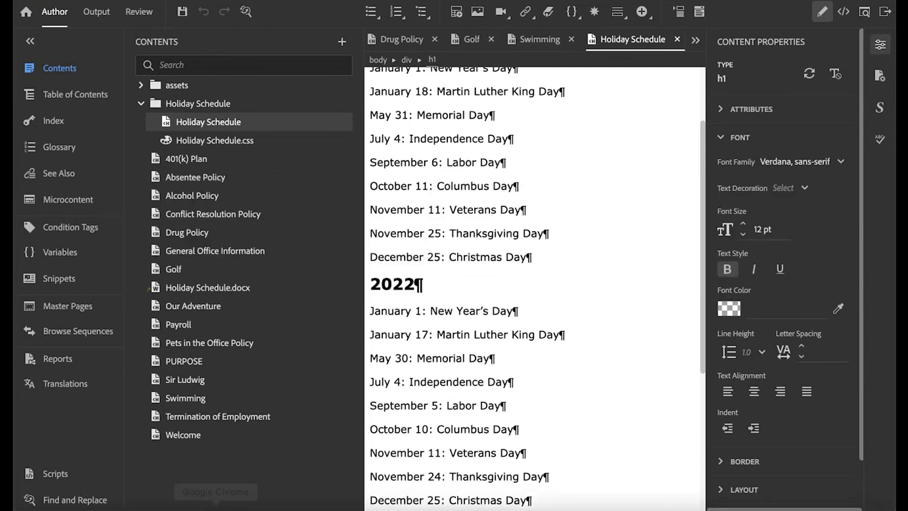
mouse_move(229, 492)
click(108, 483)
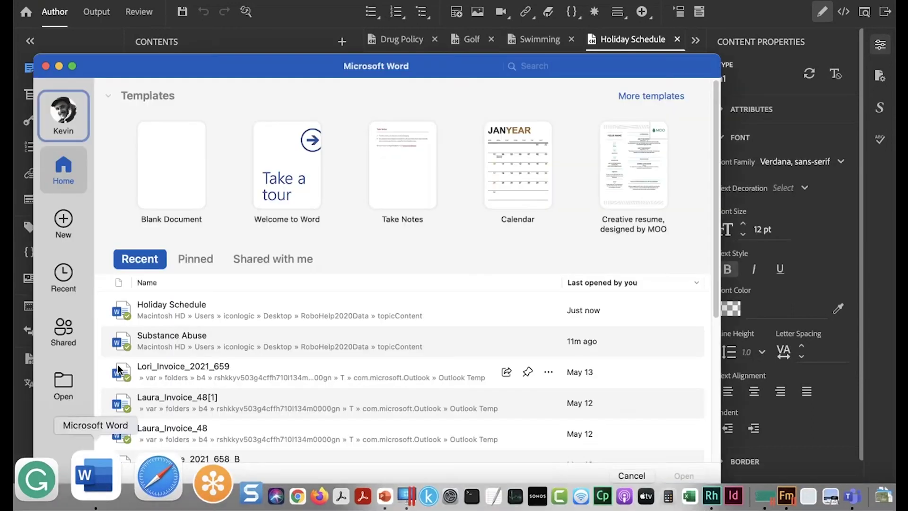
double_click(179, 315)
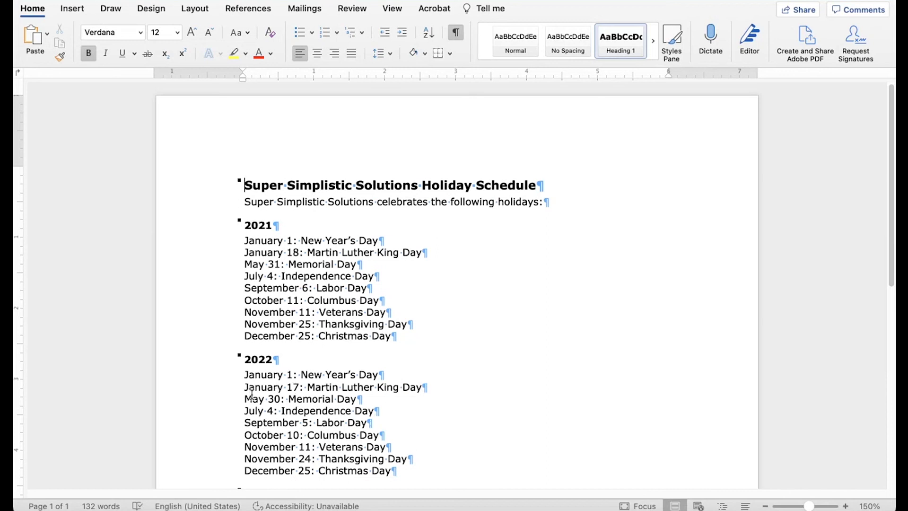
- Change the 2022 dates to January 9, July 5 and November 11-13
double_click(290, 375)
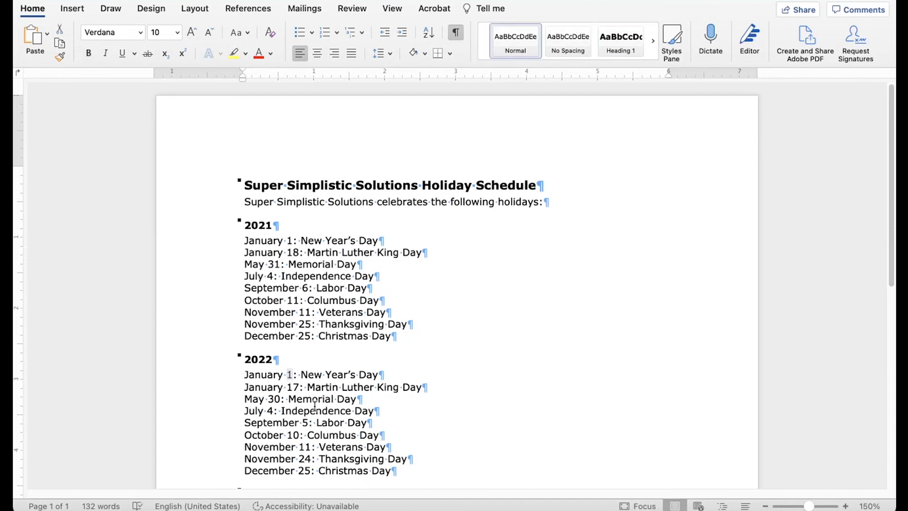
text(9)
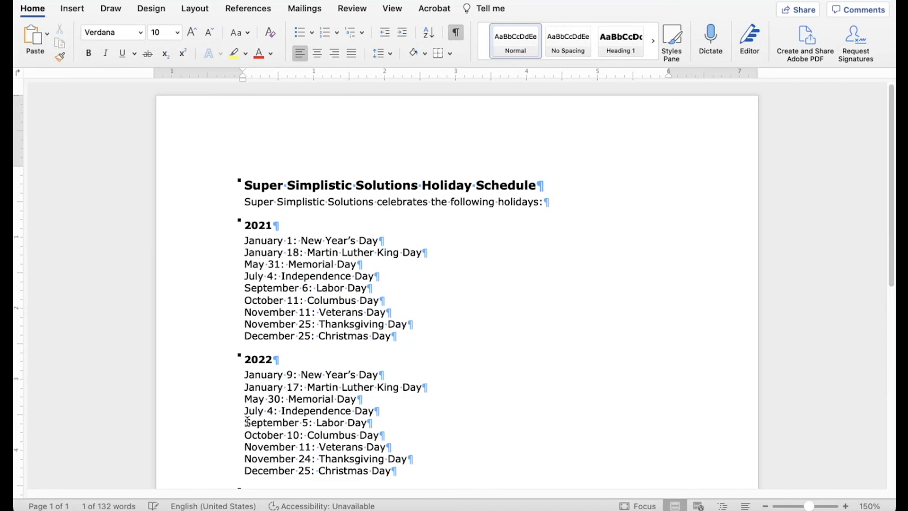
double_click(271, 410)
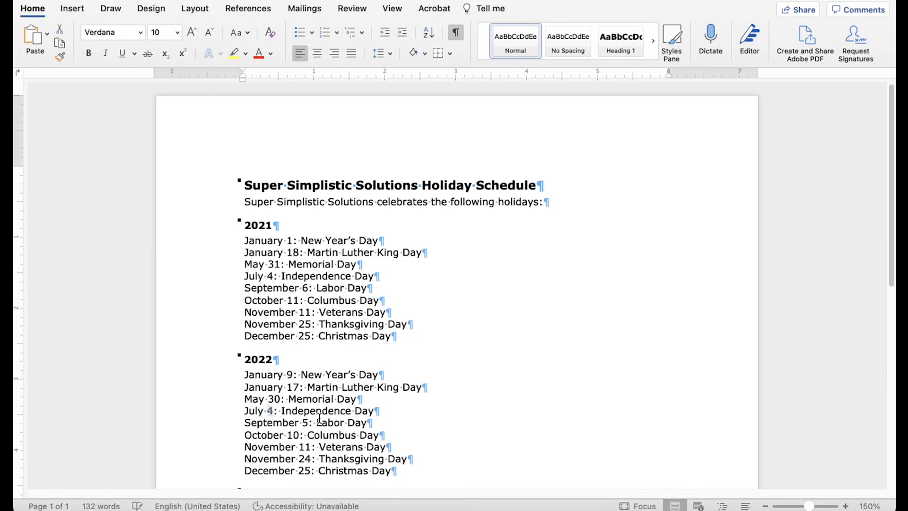
text(5)
scroll(445, 396, down, 1)
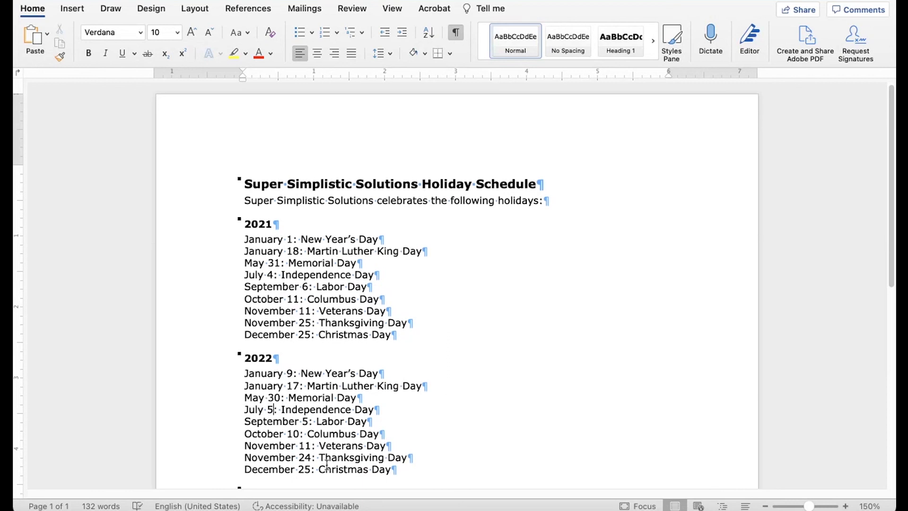
double_click(305, 469)
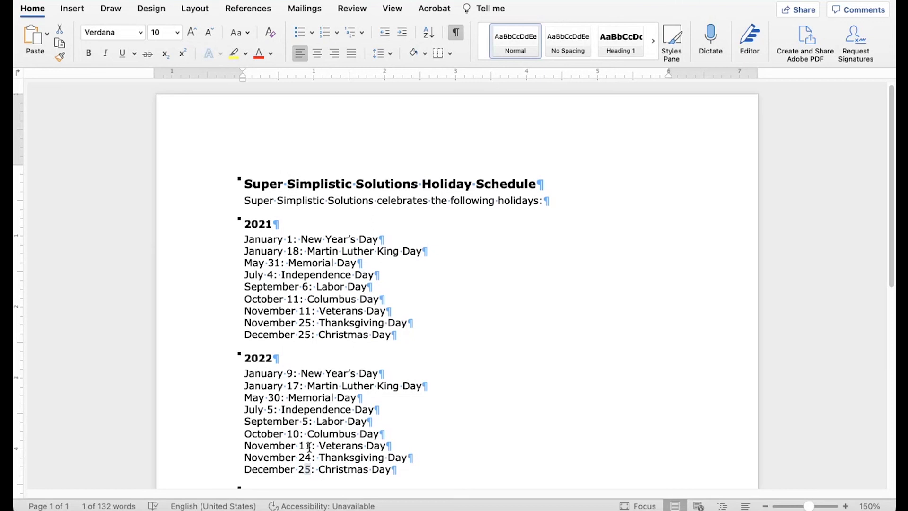
double_click(305, 446)
text(11-1)
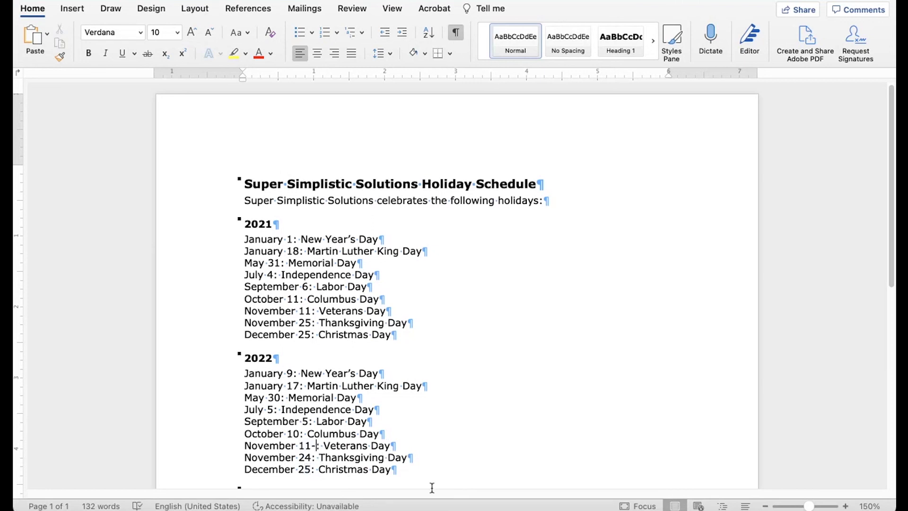
text(3)
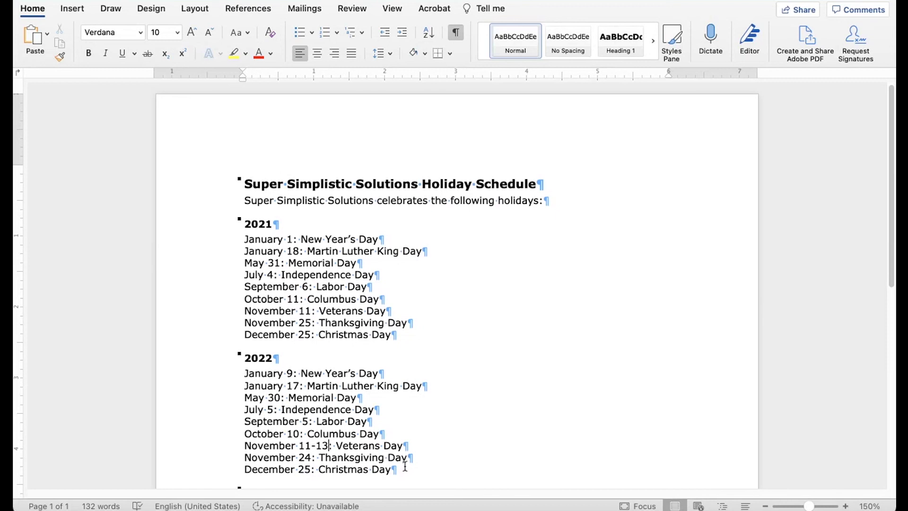
key(super+Tab)
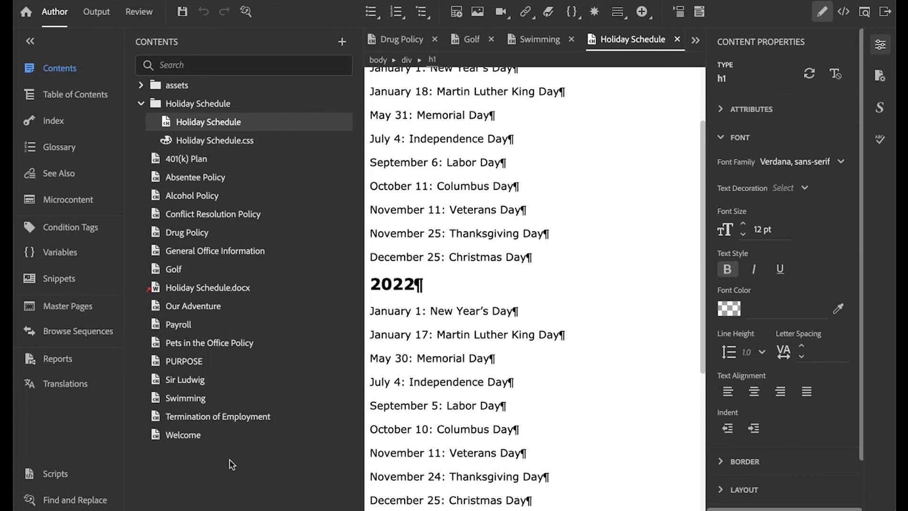
- Run Create/Update Topics on Holiday Schedule.docx to pull the edited 2022 dates into the topic
right_click(177, 290)
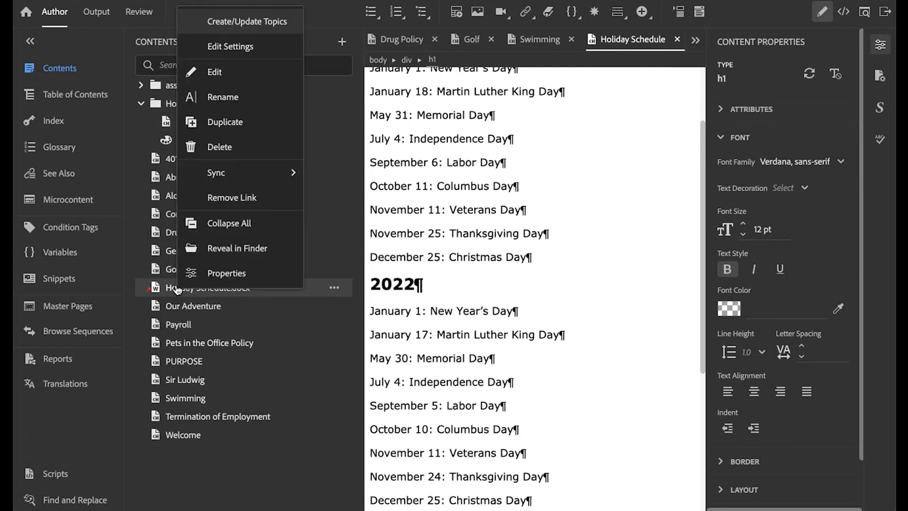
click(255, 26)
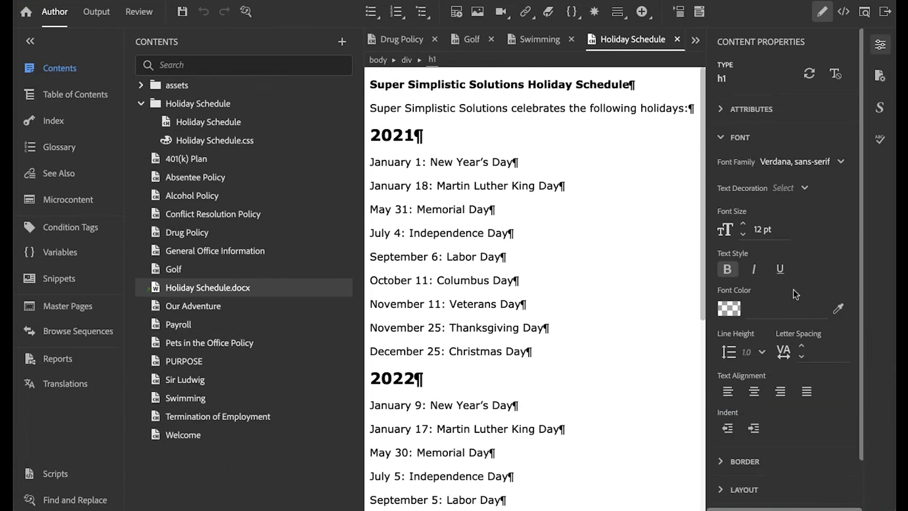
drag(700, 269, 713, 358)
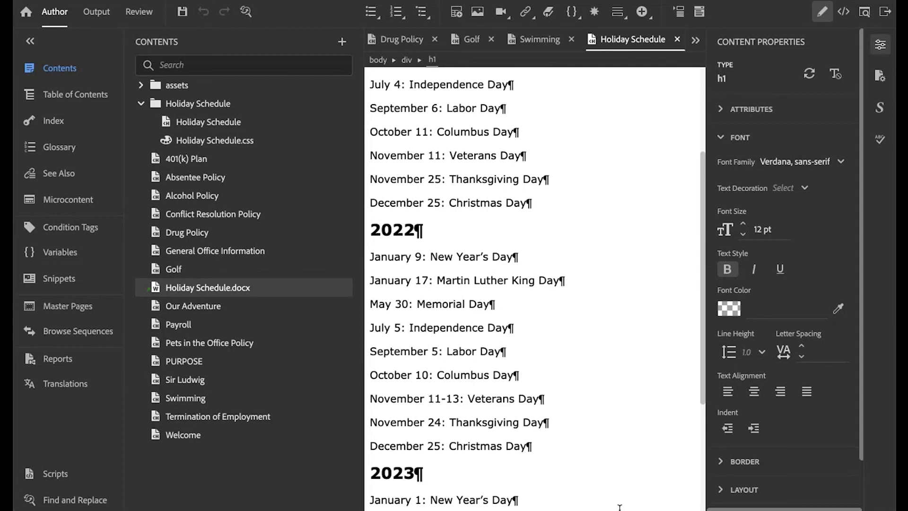
click(157, 288)
key(super+Tab)
key(super+Tab)
key(super+Tab)
key(Escape)
- Return to the PowerPoint slide show showing the Today's Agenda slide
mouse_move(156, 497)
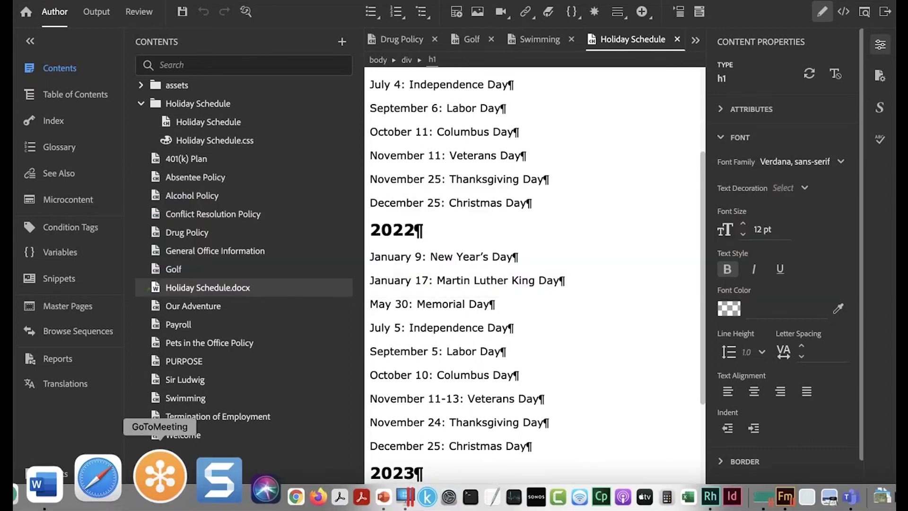
click(305, 481)
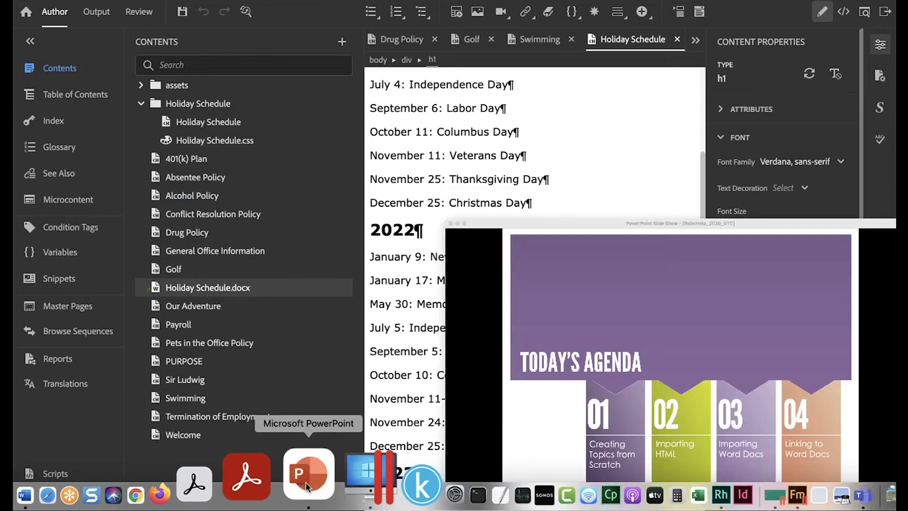